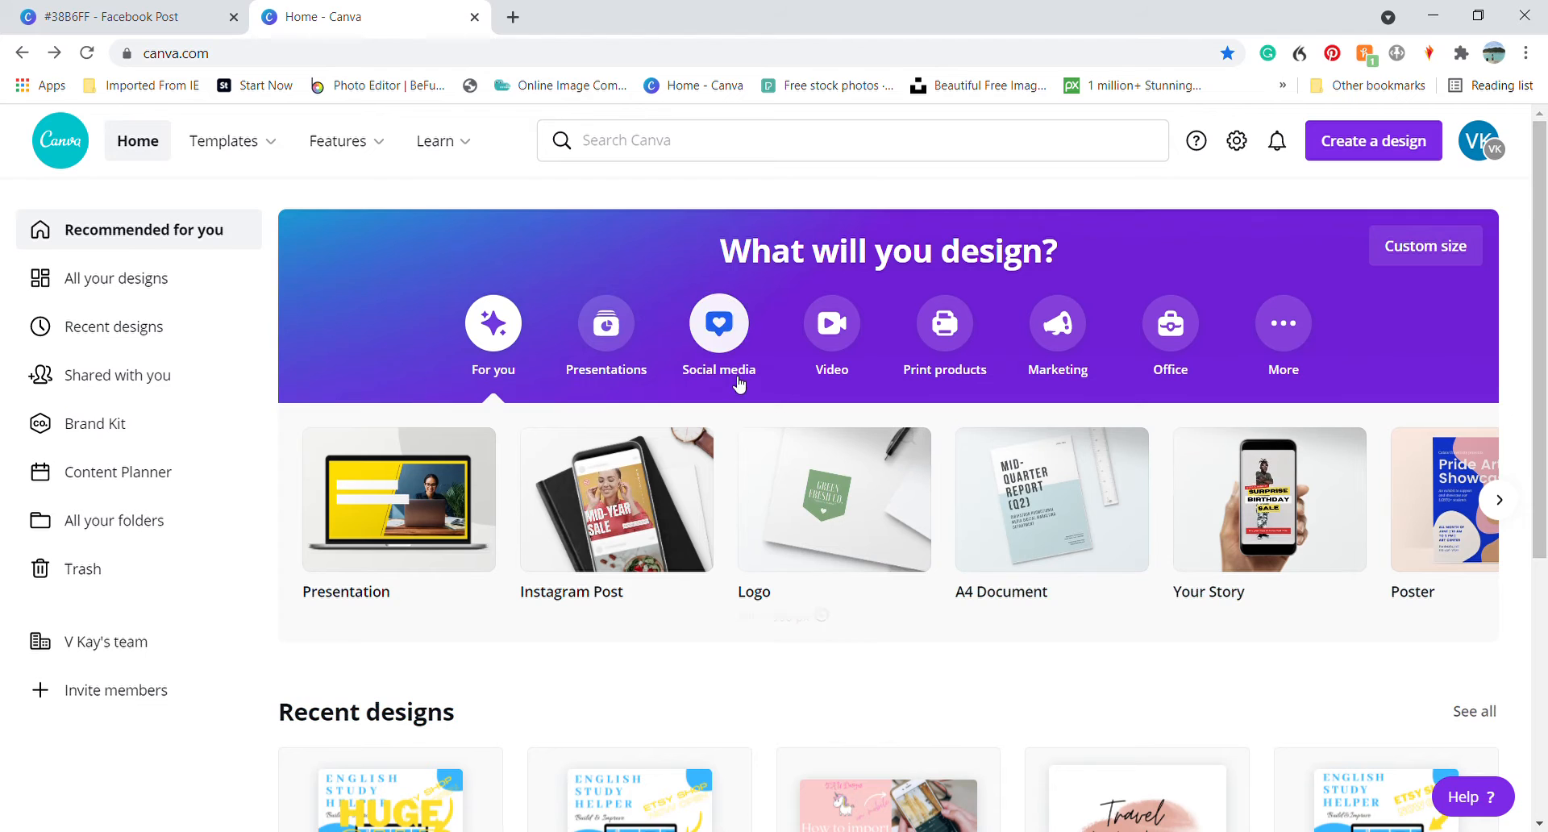
# View the finished English Study Helper post, return to the home page and search templates for "facebook post study"
pyautogui.click(139, 23)
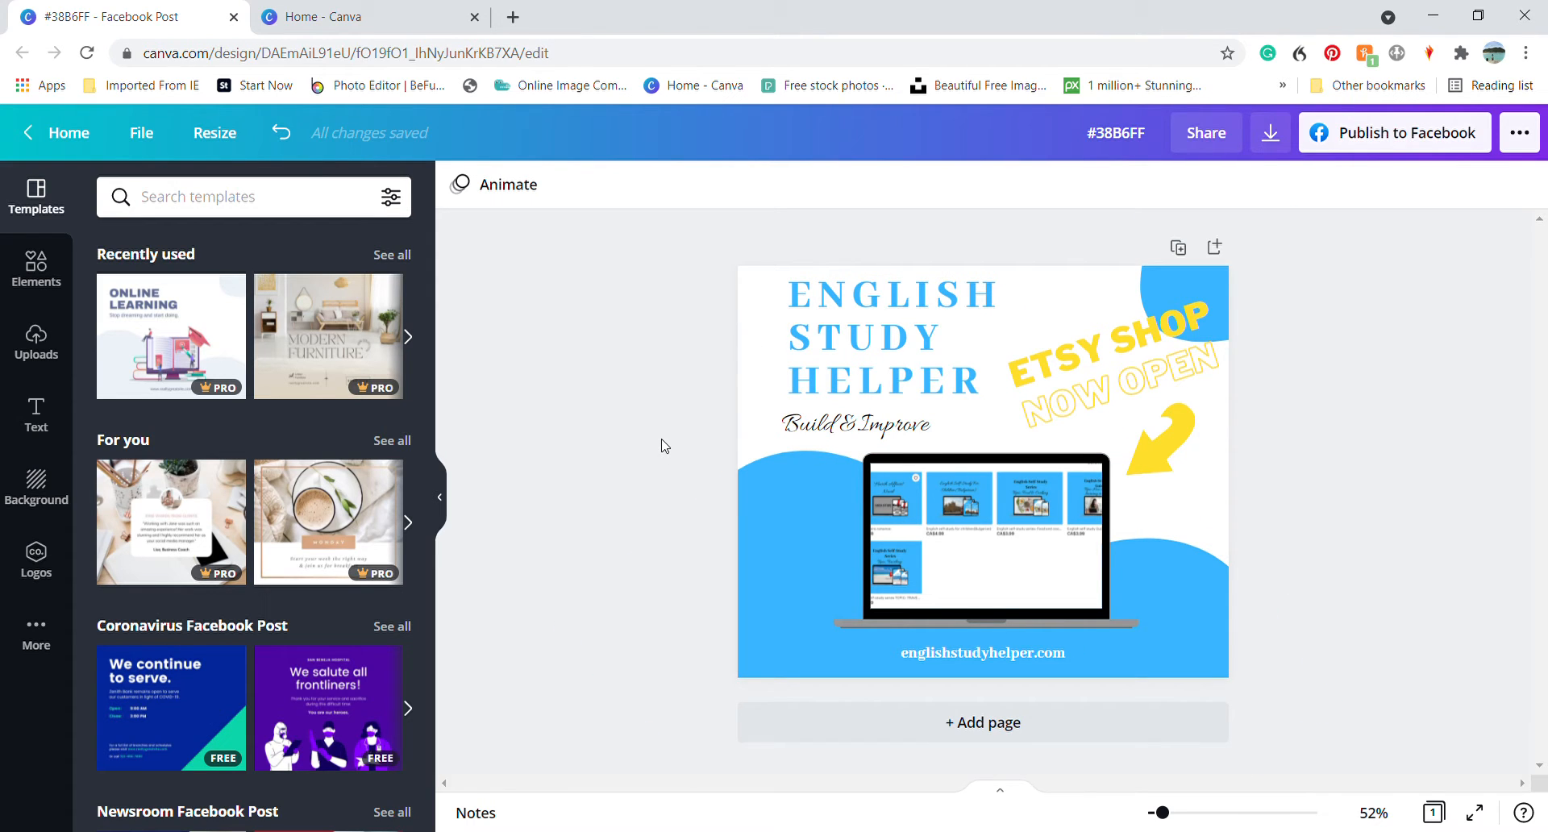
pyautogui.click(362, 27)
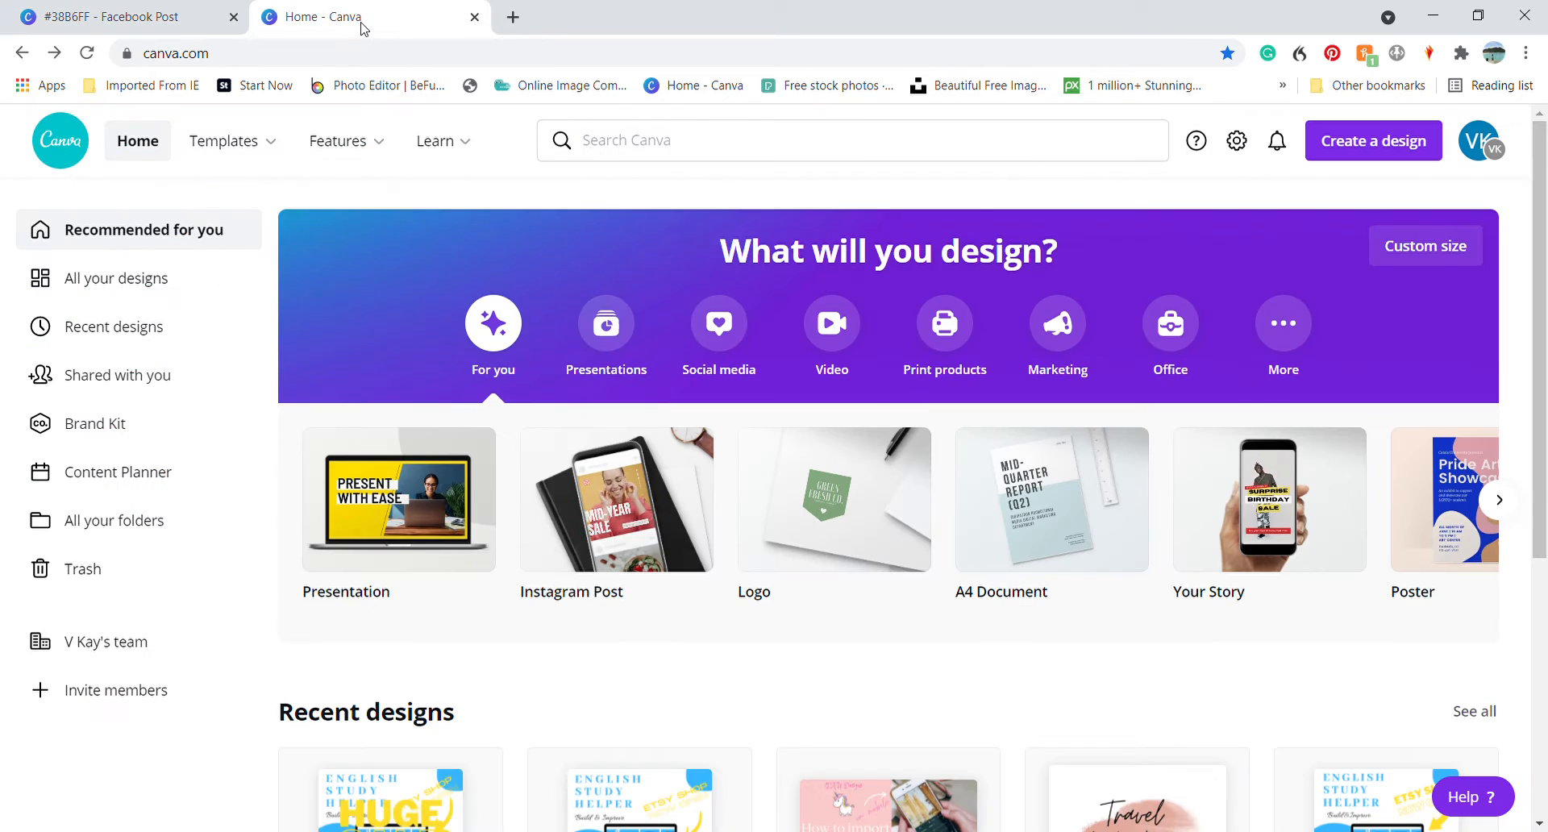
pyautogui.click(617, 151)
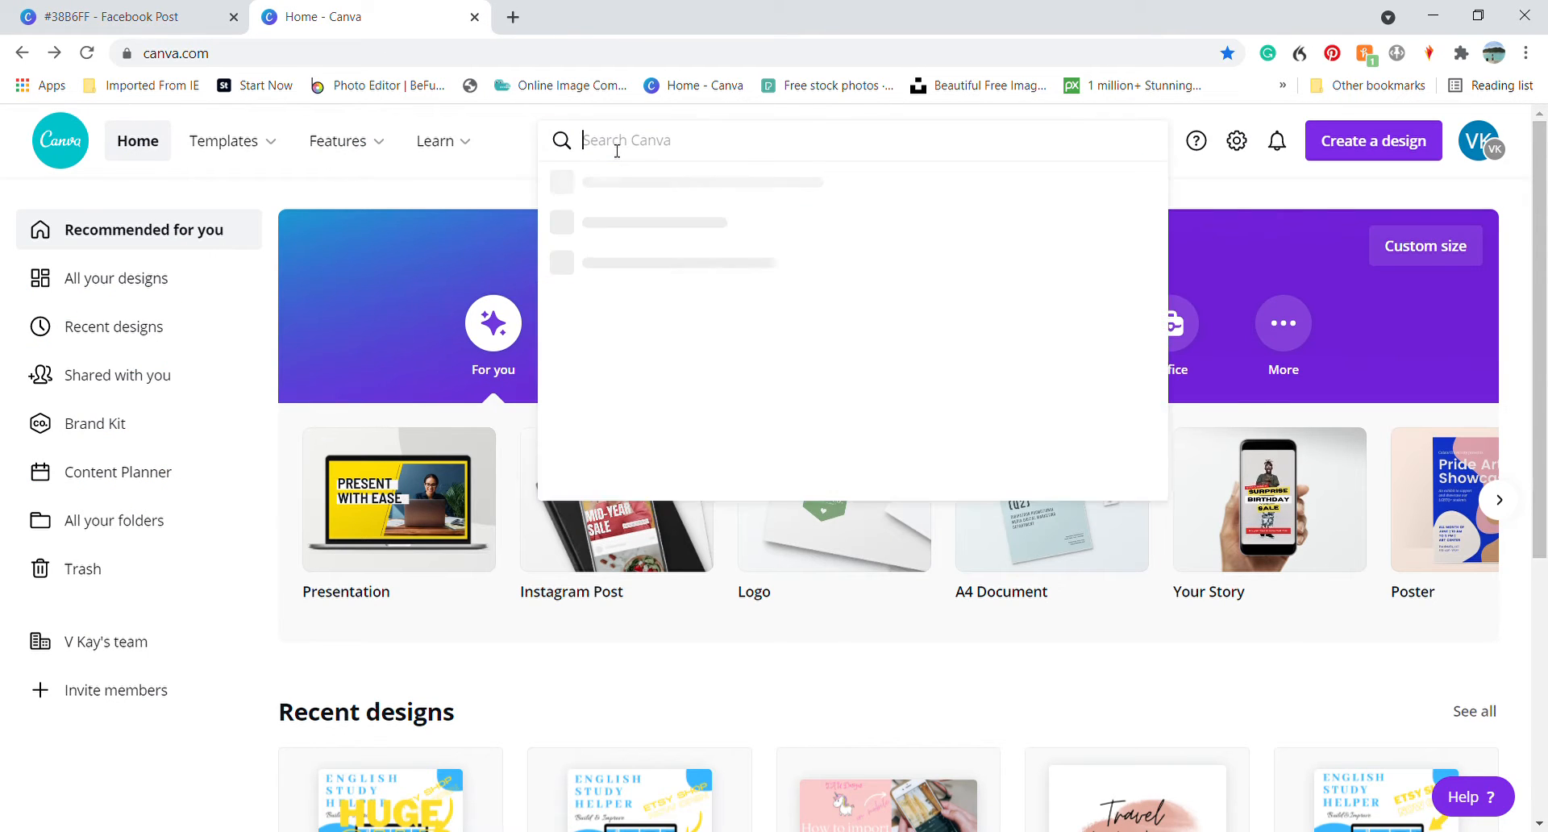
pyautogui.write('face')
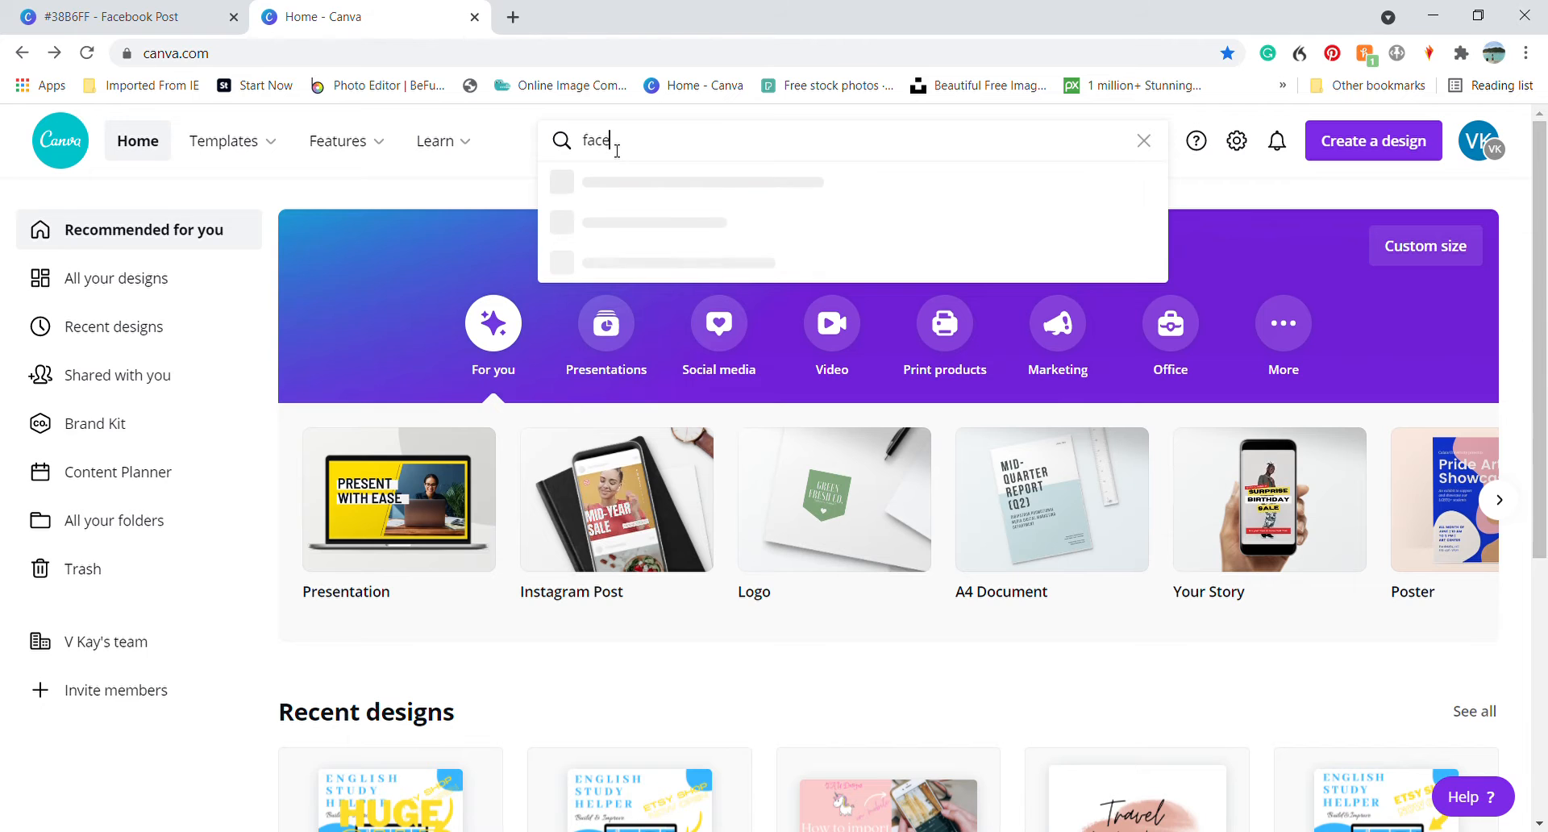
pyautogui.write('book post')
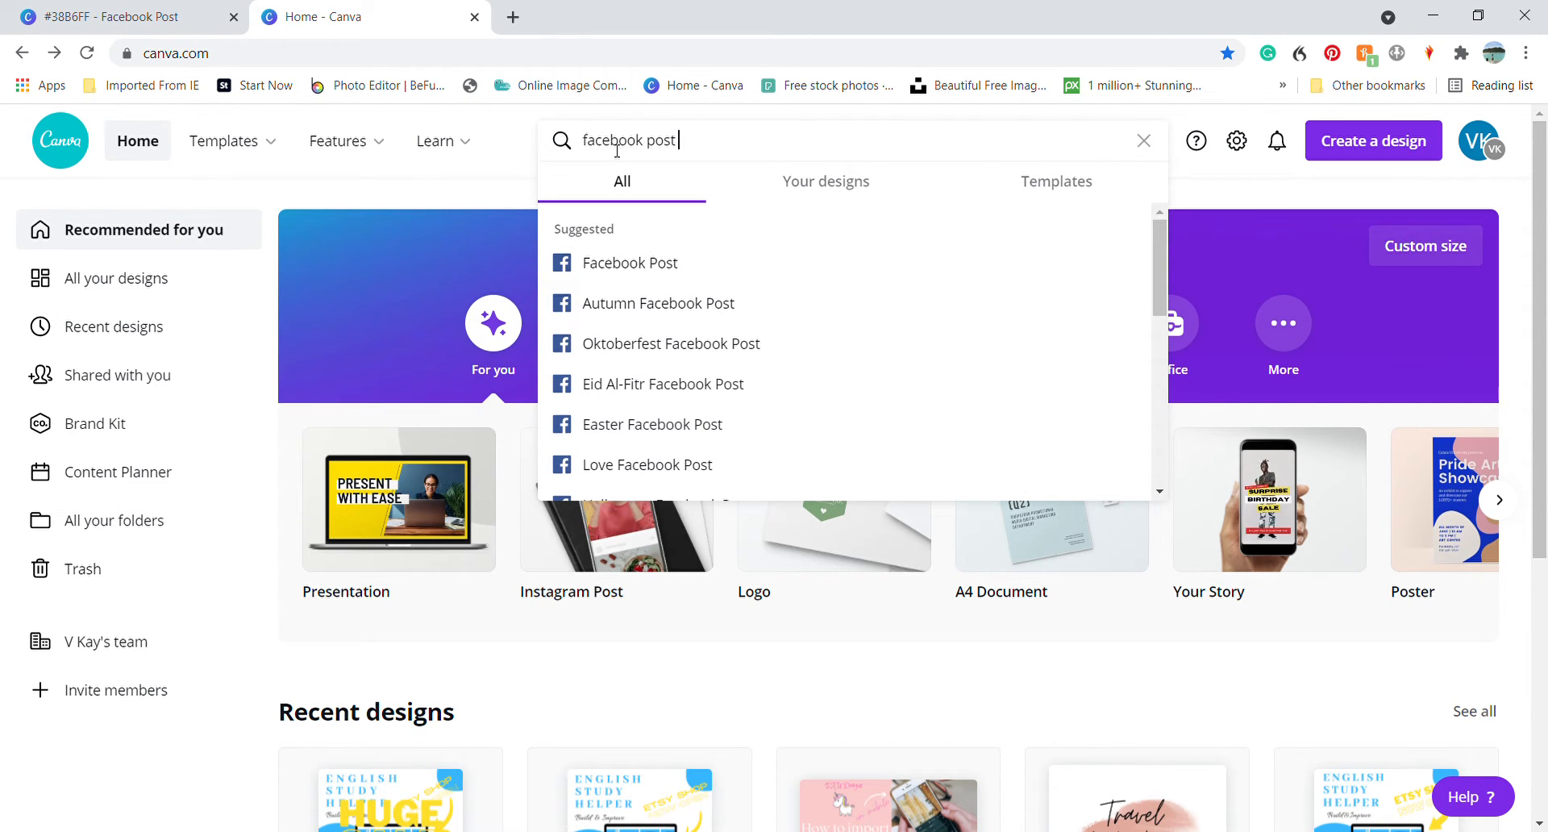
pyautogui.write(' study')
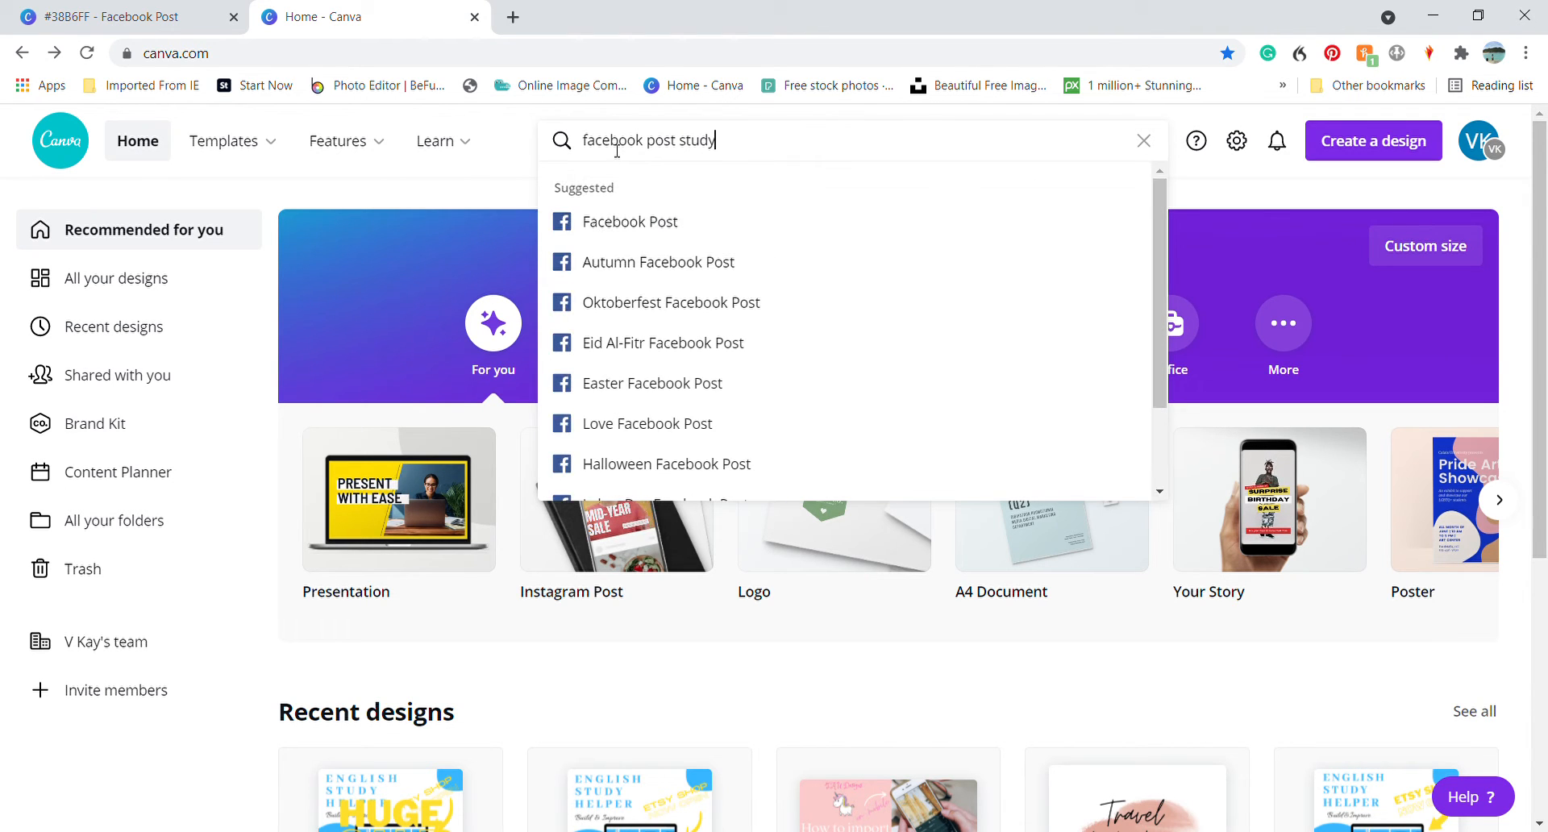
pyautogui.press('Return')
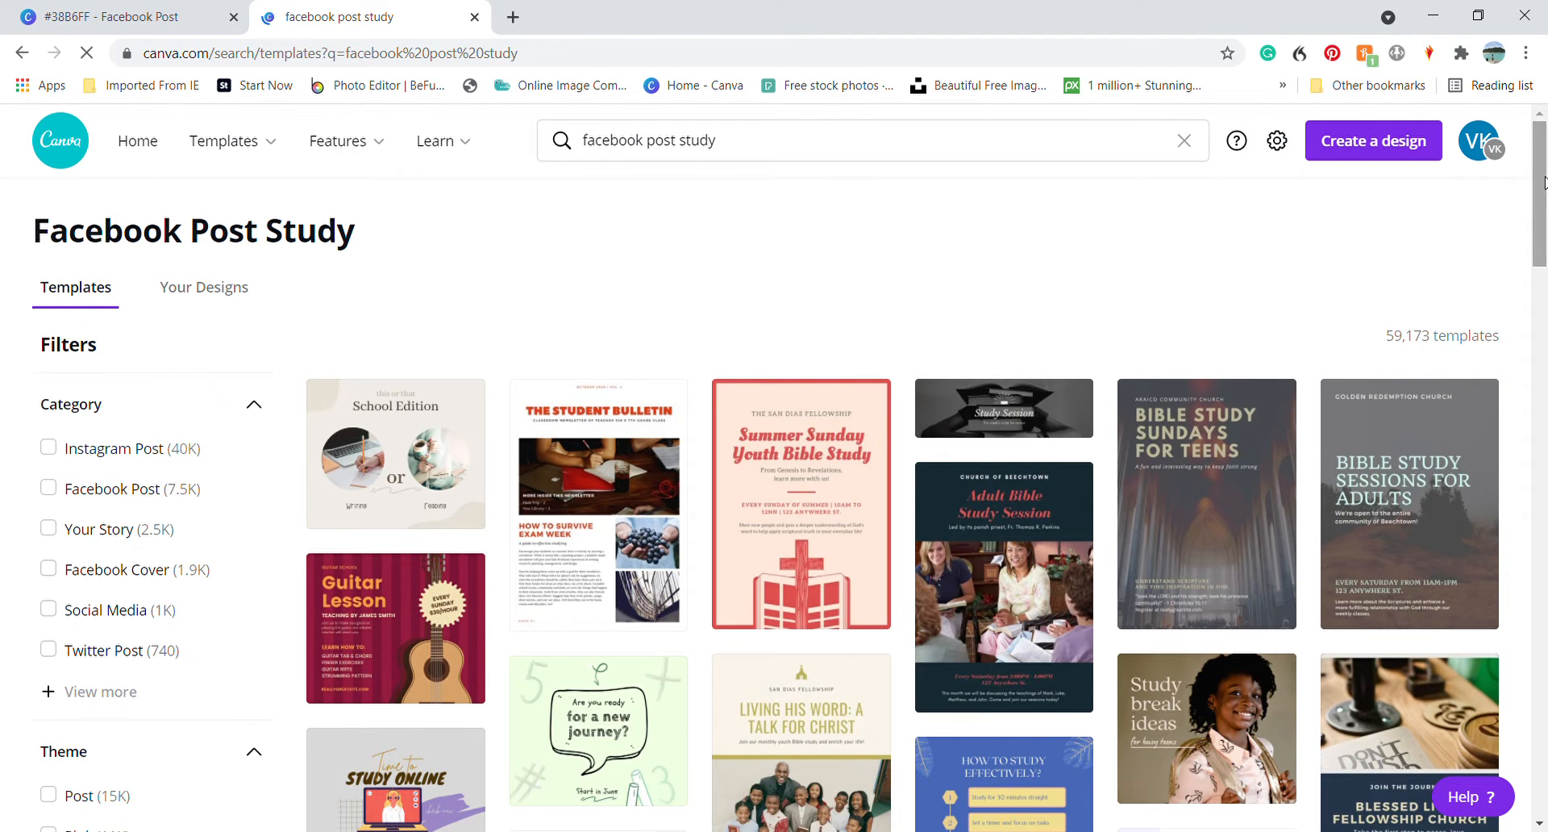
# Find the free Online Learning Facebook post template among the results and open it for editing
pyautogui.moveTo(1543, 185); pyautogui.dragTo(1545, 267)
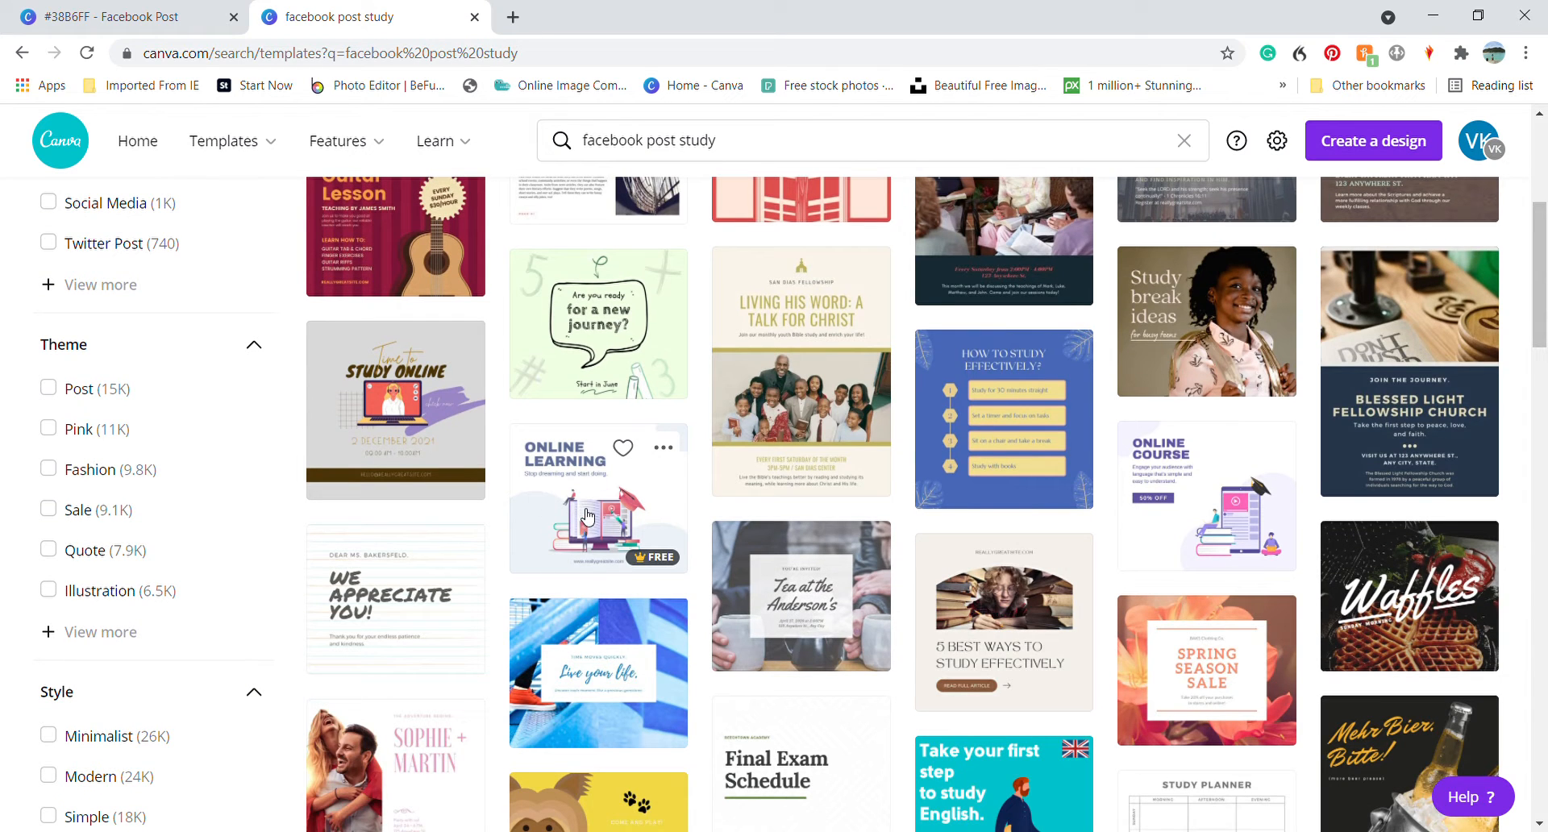
pyautogui.click(587, 516)
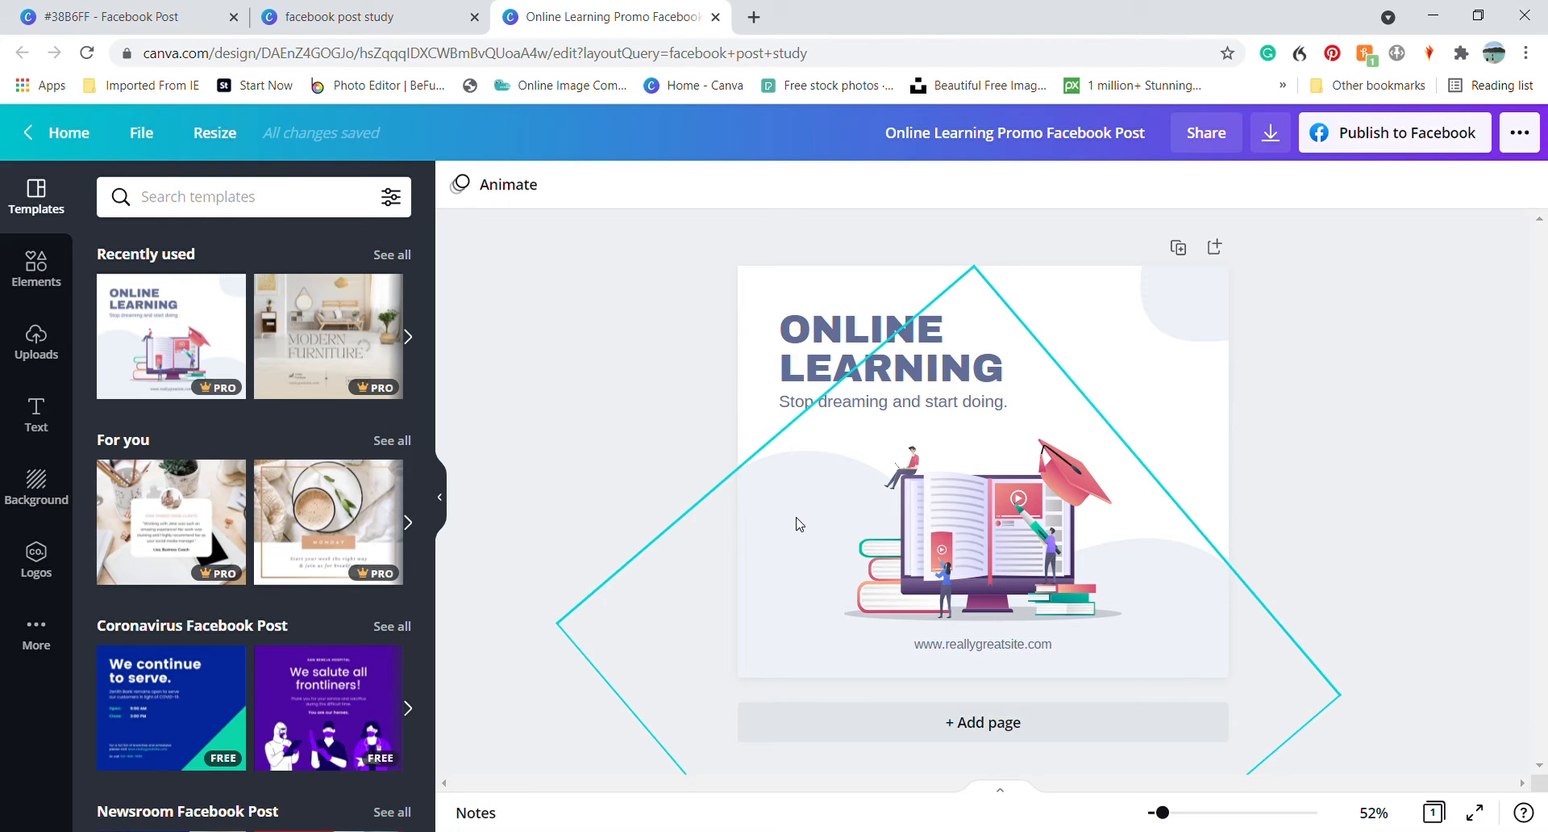
pyautogui.click(797, 524)
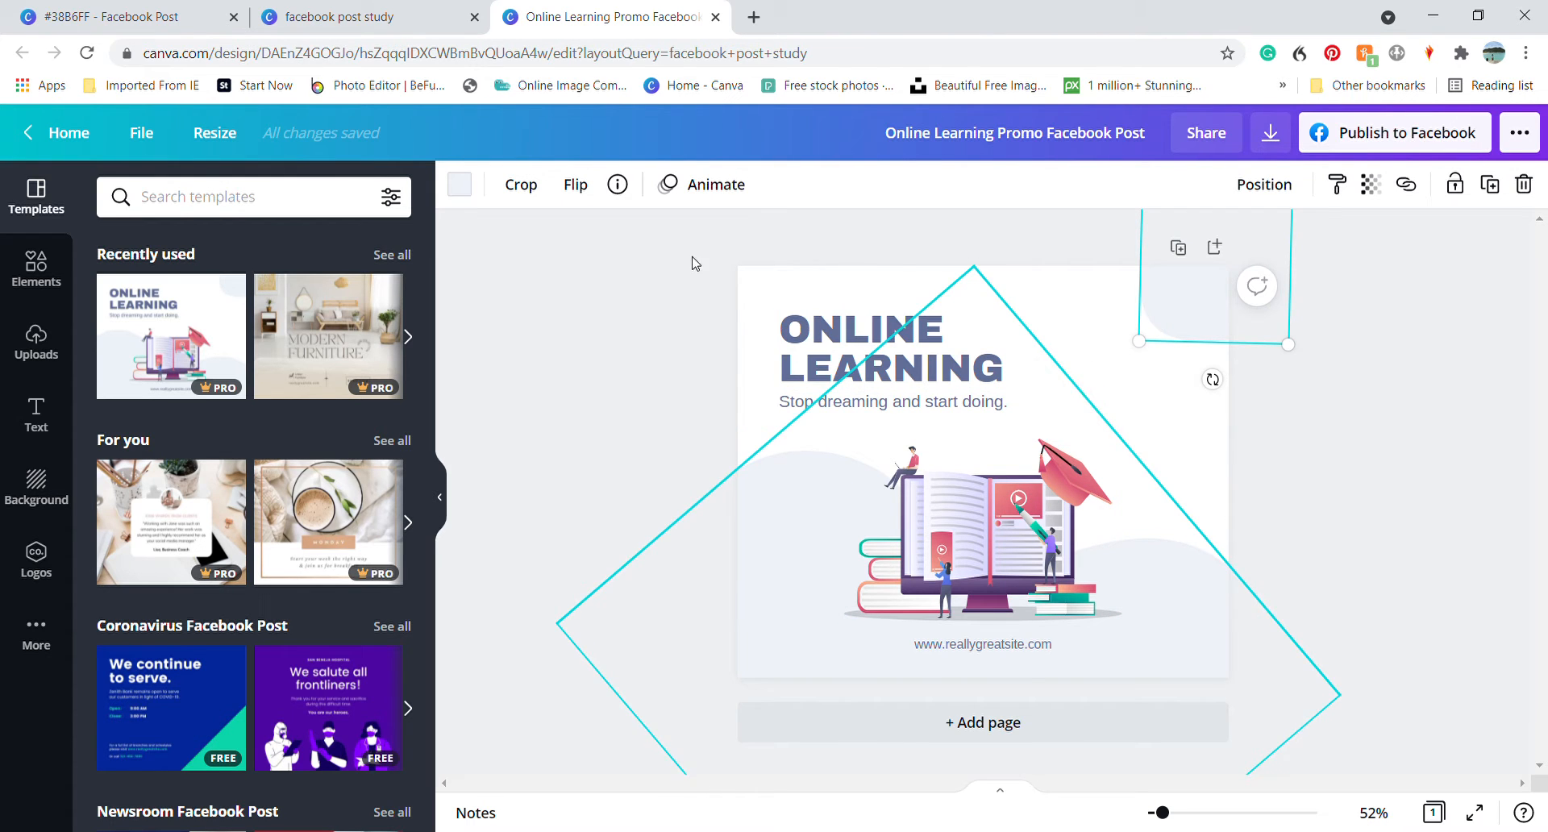
# Copy the colour code #38B6FF from the large wave shape in the finished English Study Helper design
pyautogui.click(133, 22)
pyautogui.click(788, 571)
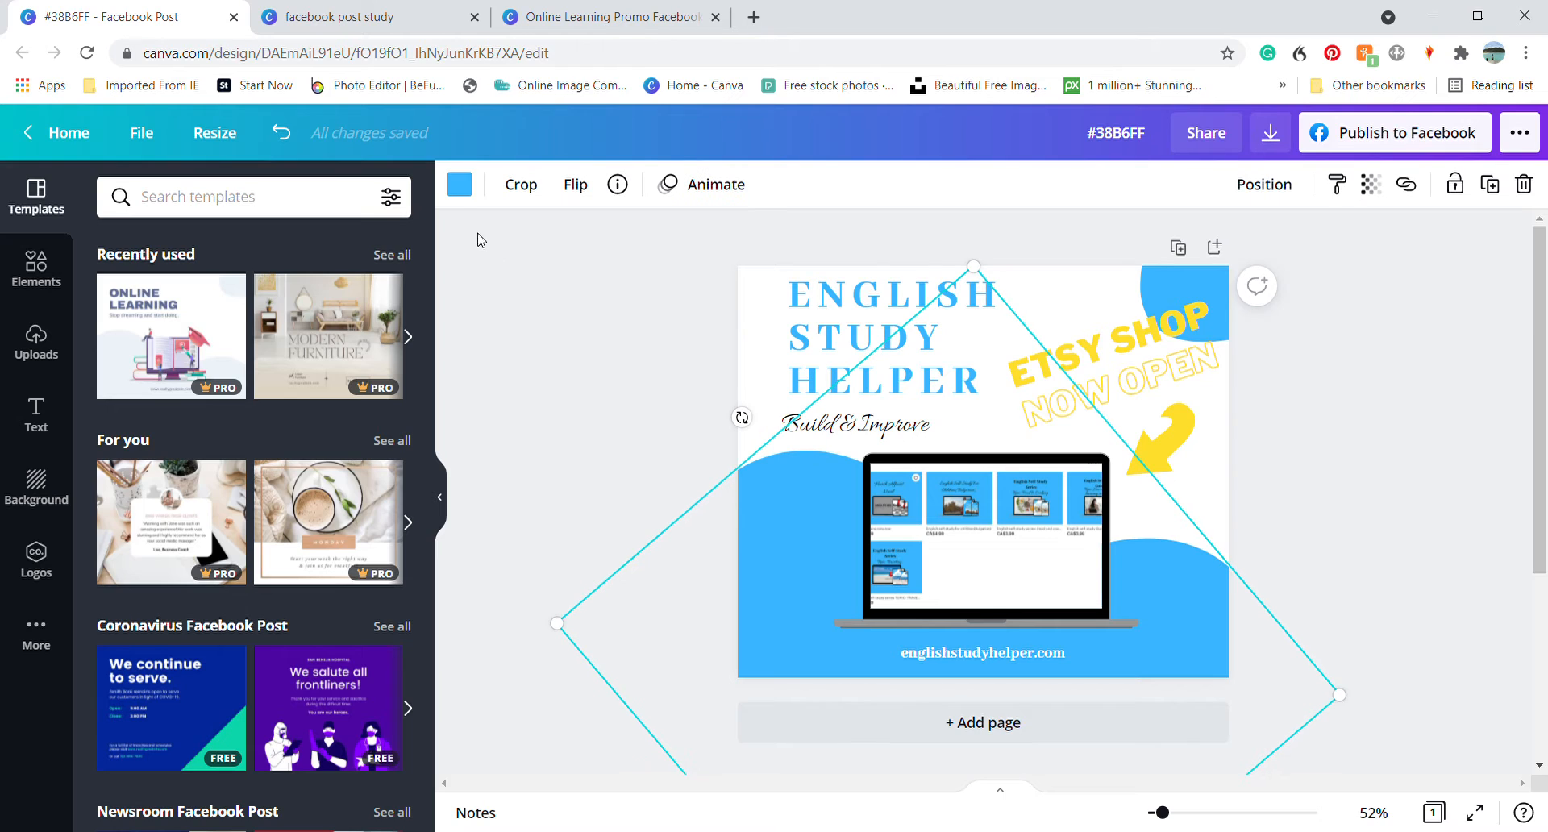
pyautogui.click(461, 190)
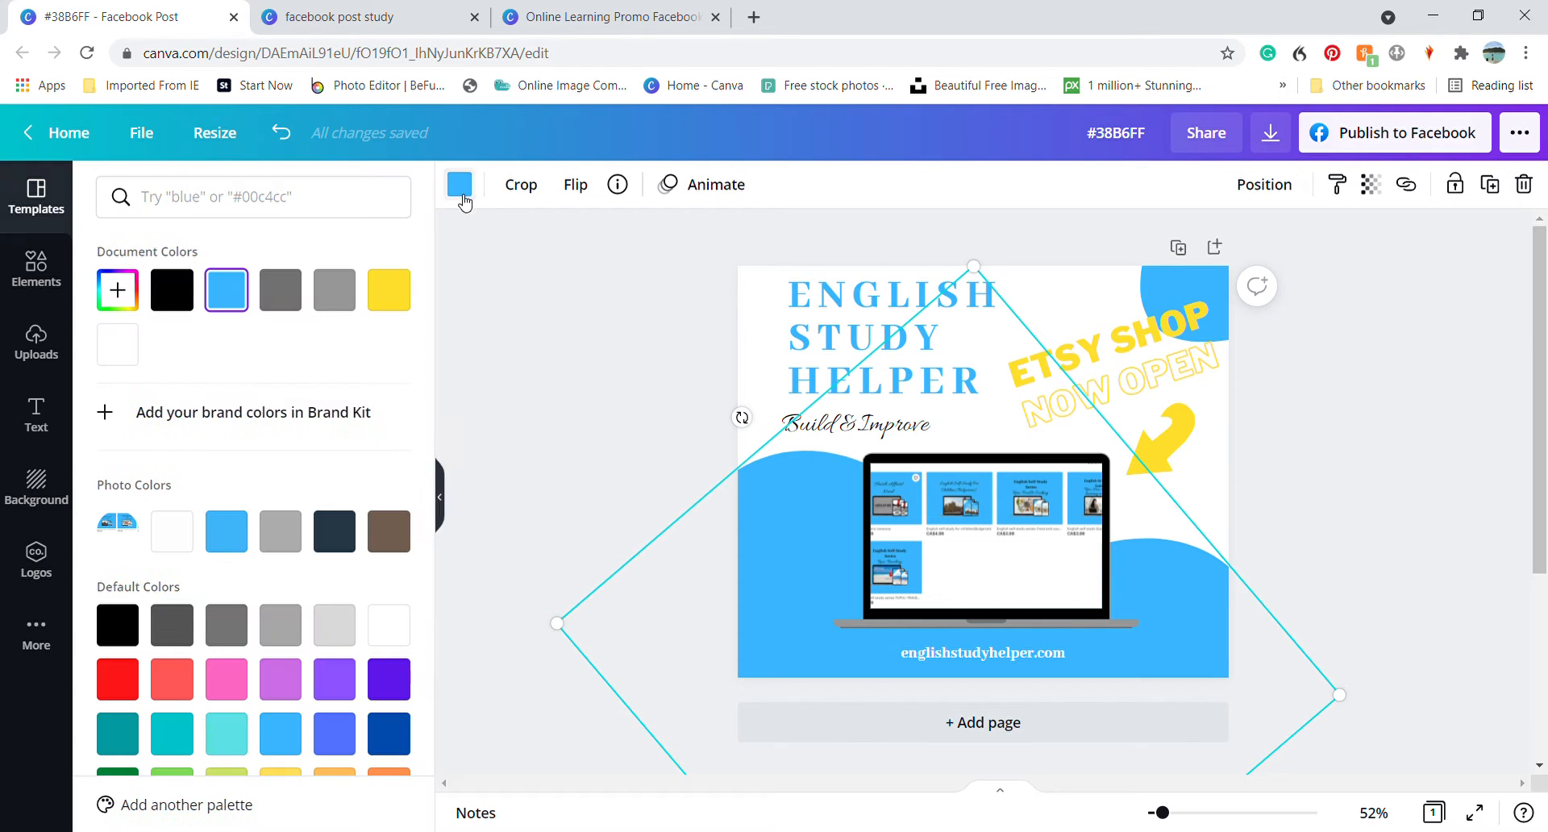
pyautogui.click(125, 305)
pyautogui.click(318, 505)
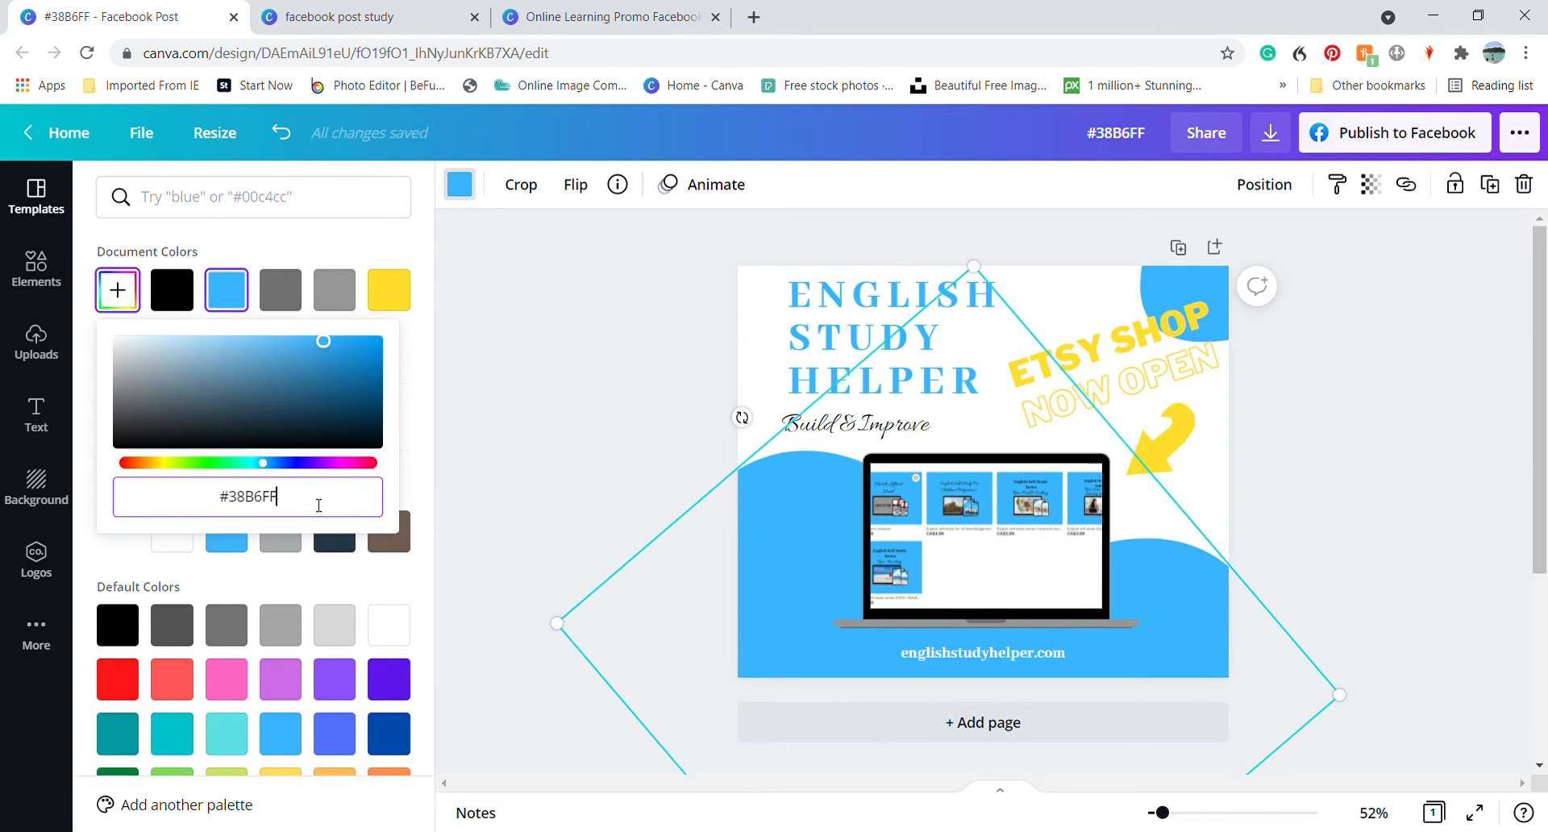
pyautogui.moveTo(318, 505); pyautogui.dragTo(217, 506)
pyautogui.hotkey('ctrl', 'c')
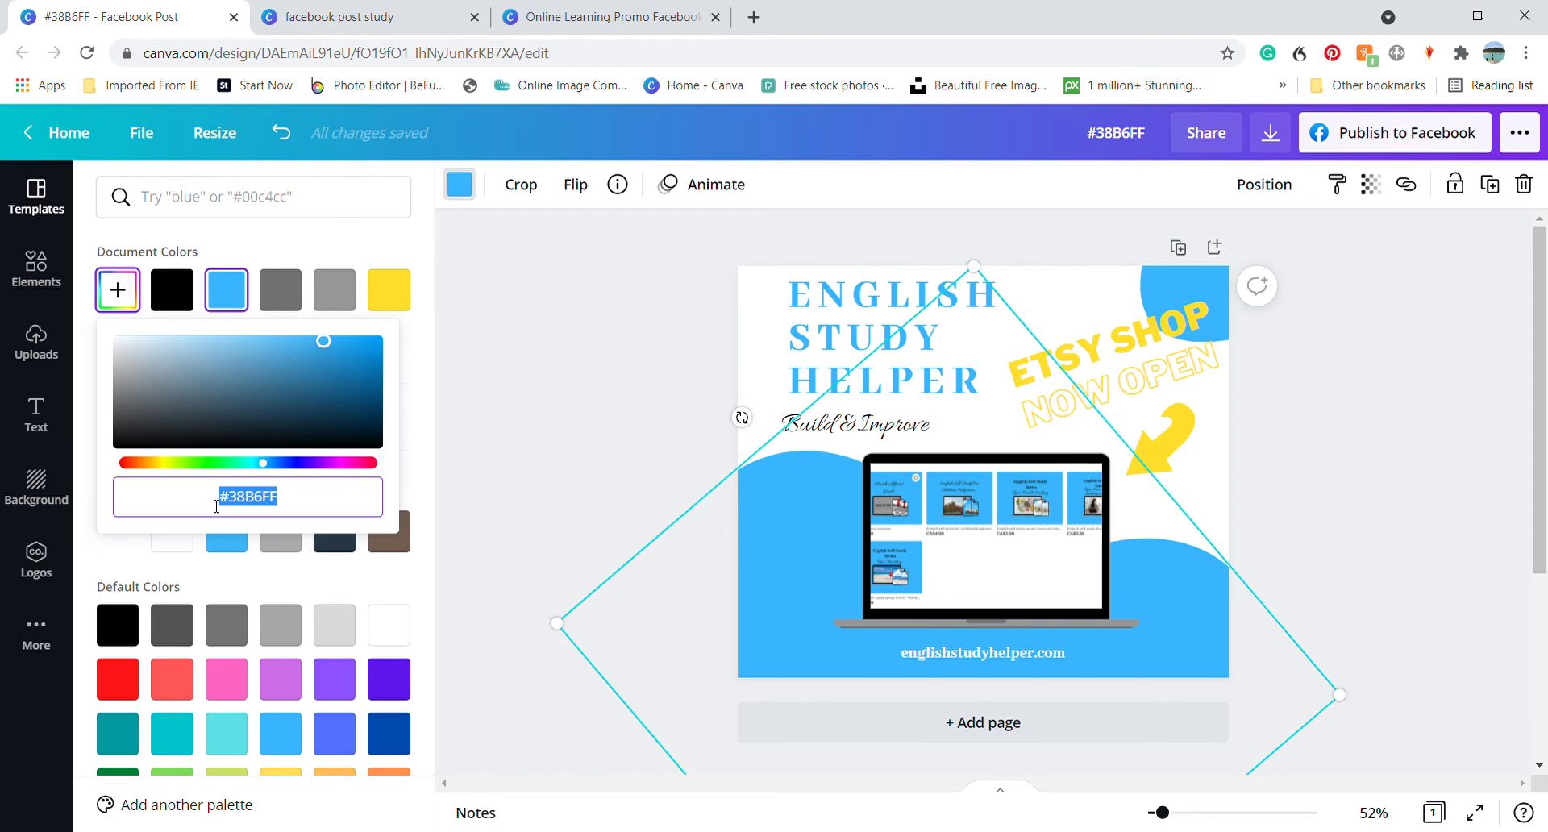
# Set the large wave shape in the Online Learning design to the colour #38B6FF
pyautogui.click(617, 13)
pyautogui.click(784, 551)
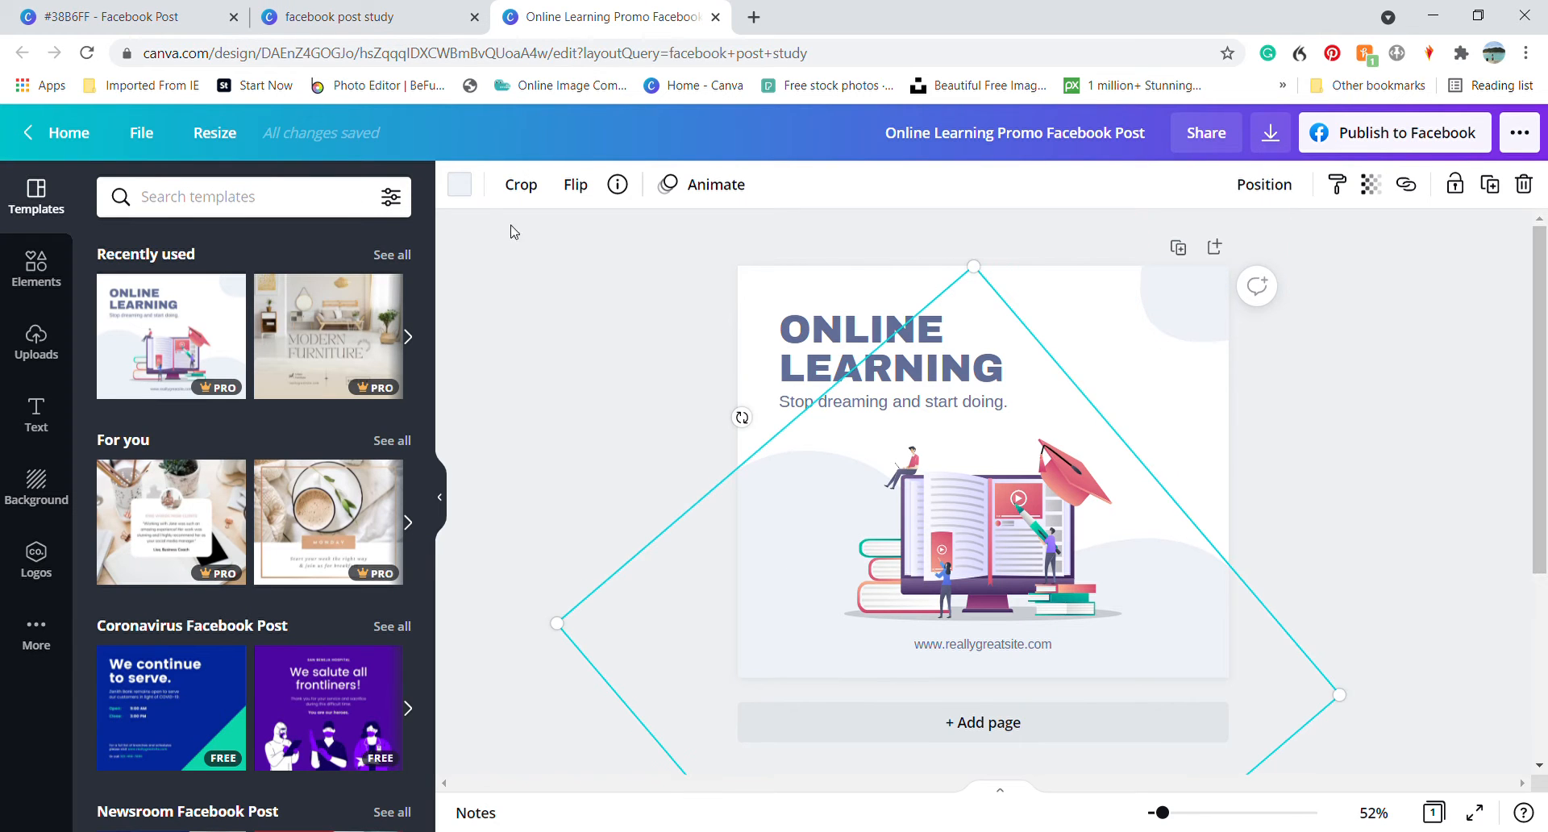
pyautogui.click(460, 184)
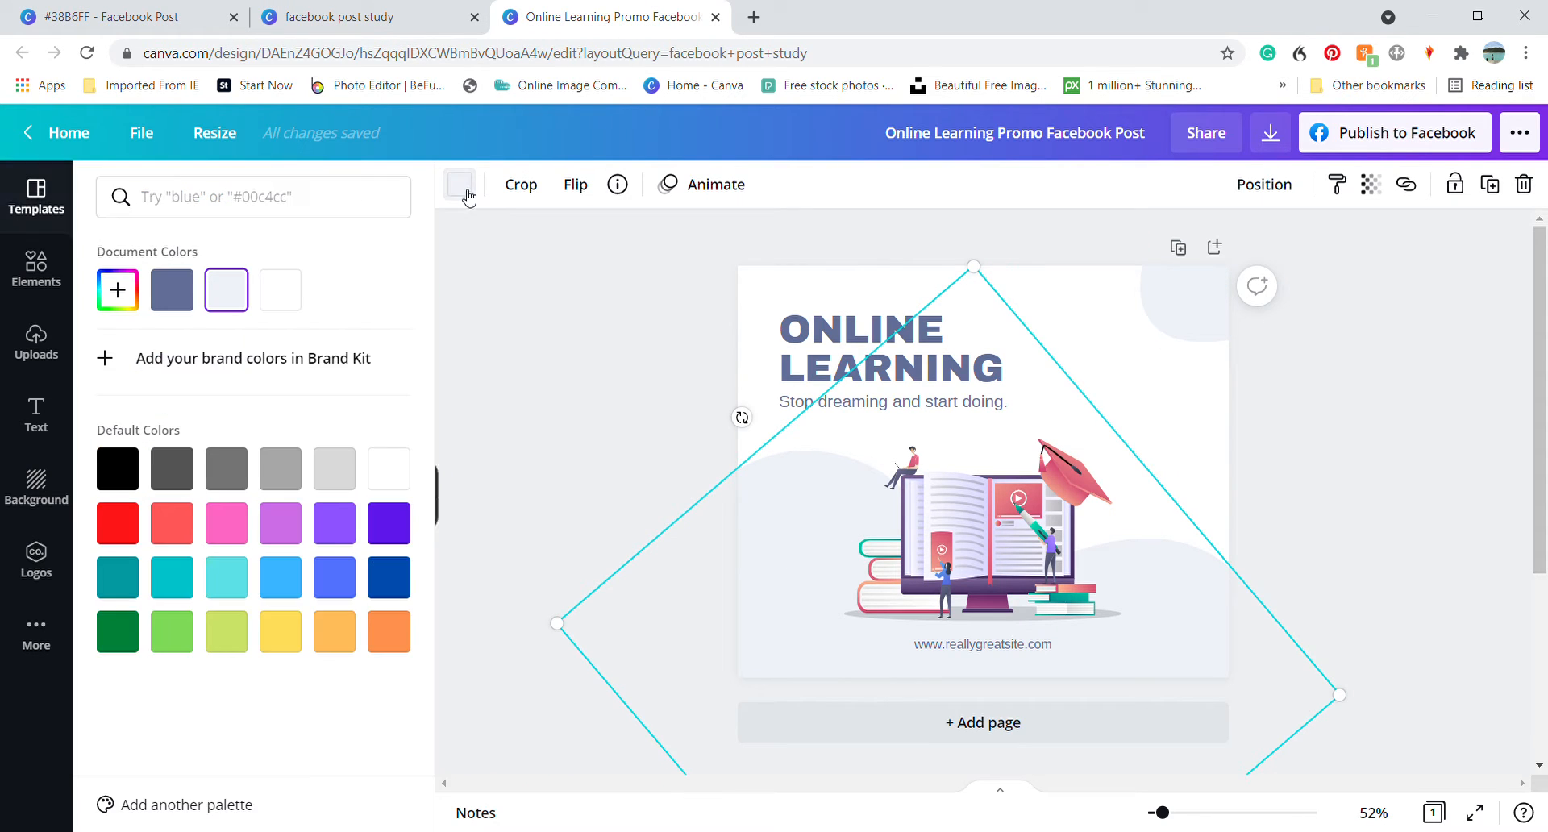
pyautogui.click(118, 290)
pyautogui.click(305, 506)
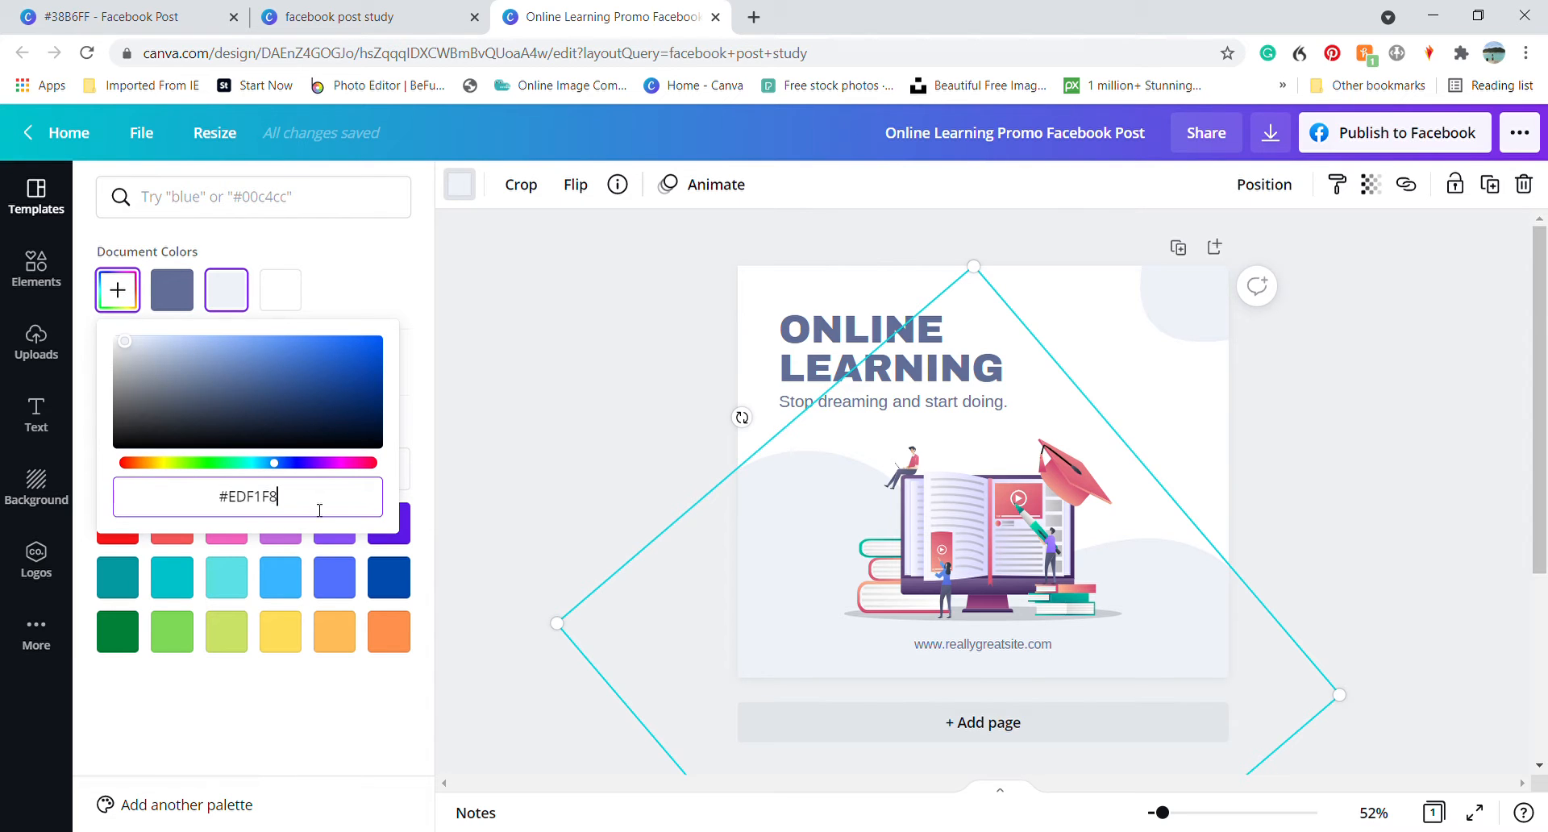
pyautogui.moveTo(319, 510); pyautogui.dragTo(156, 508)
pyautogui.hotkey('ctrl', 'v')
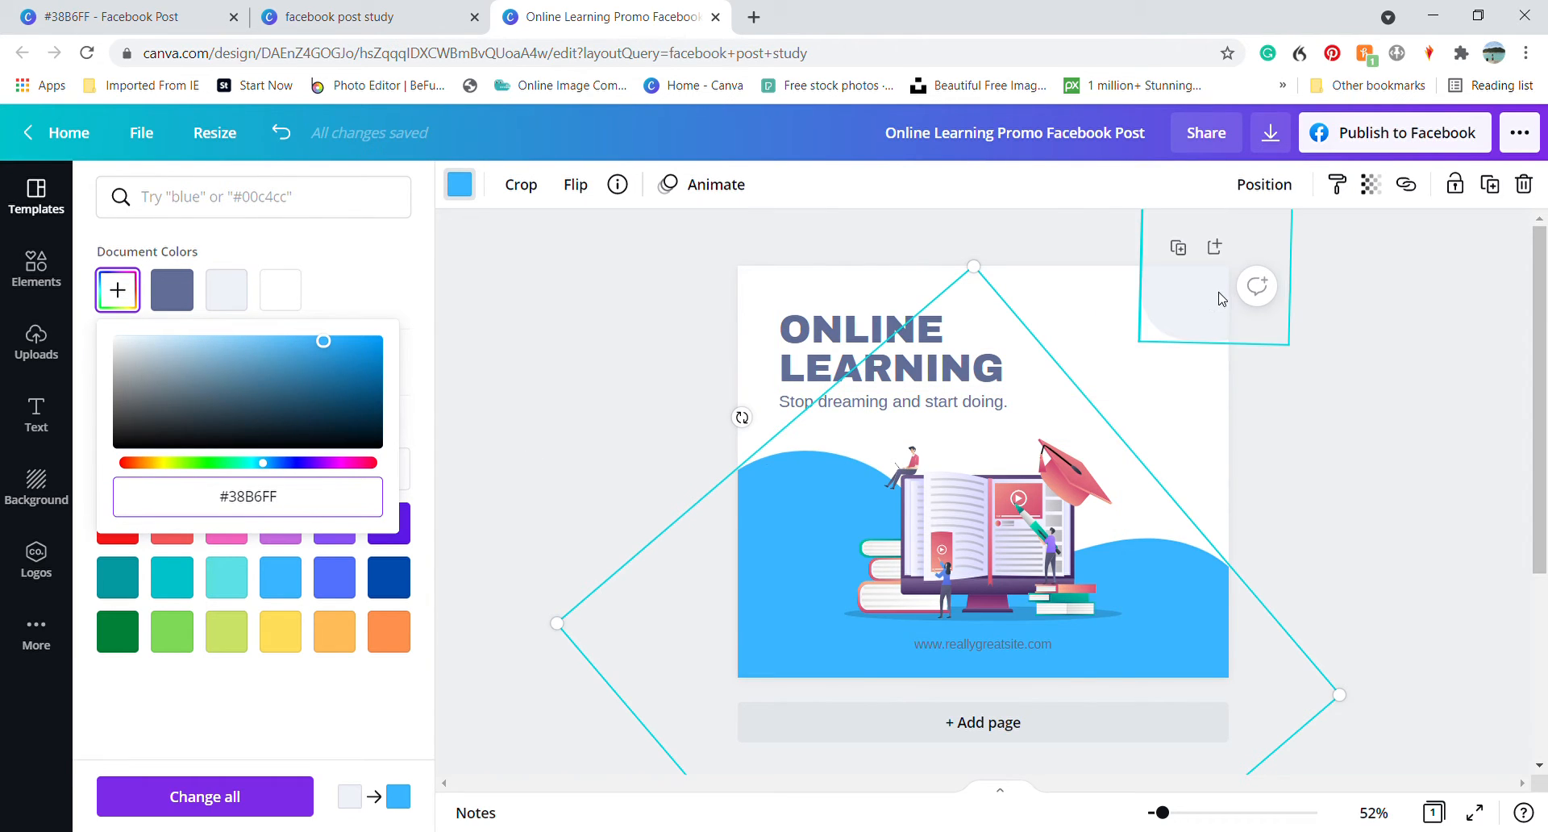
# Recolour the small curved shape in the design's upper corner with the same blue document colour
pyautogui.click(1218, 301)
pyautogui.click(460, 186)
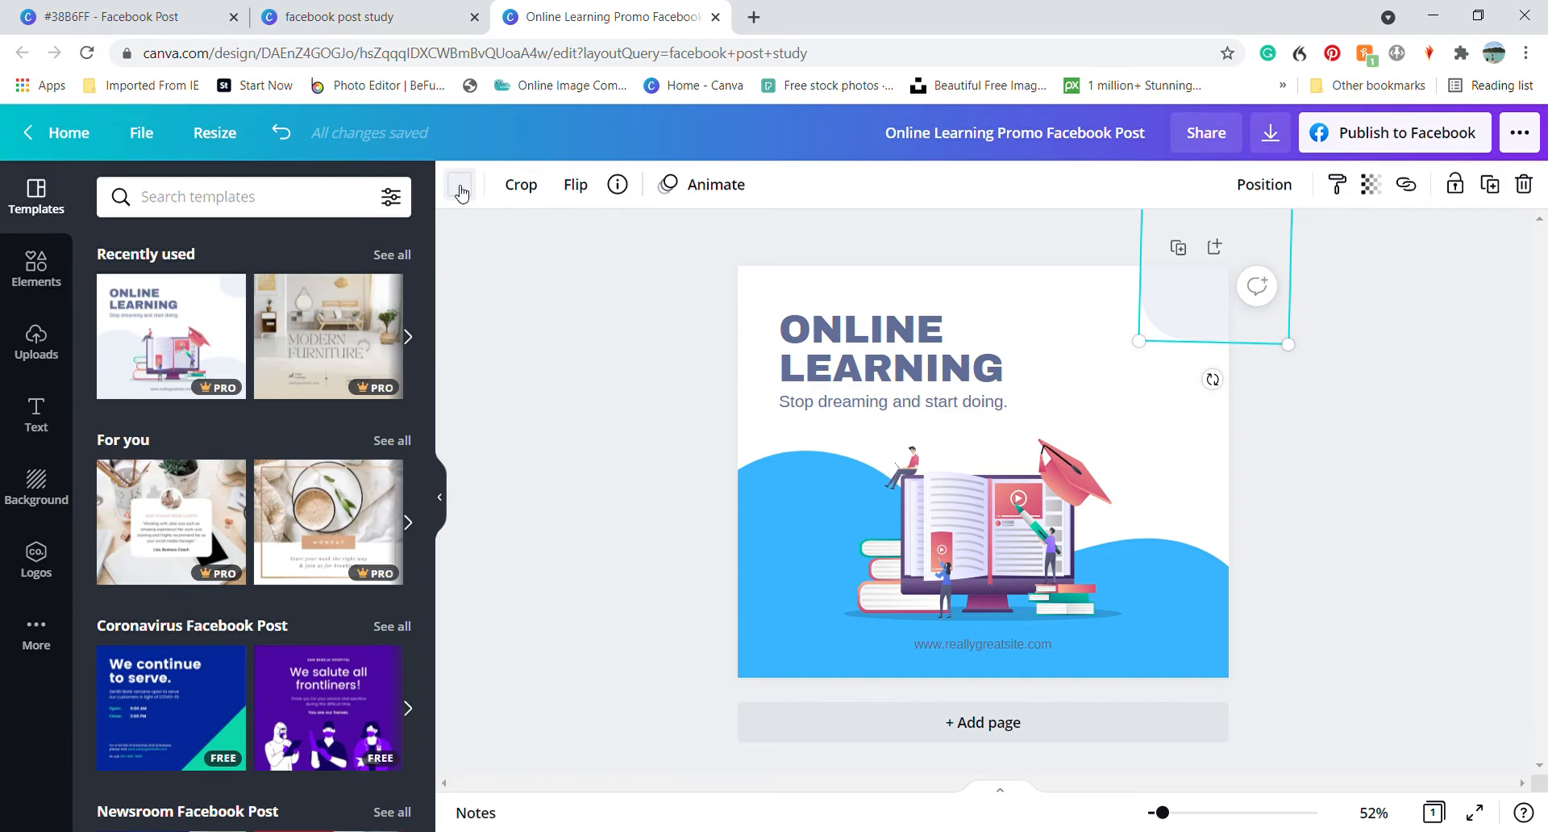
pyautogui.click(459, 186)
pyautogui.click(173, 292)
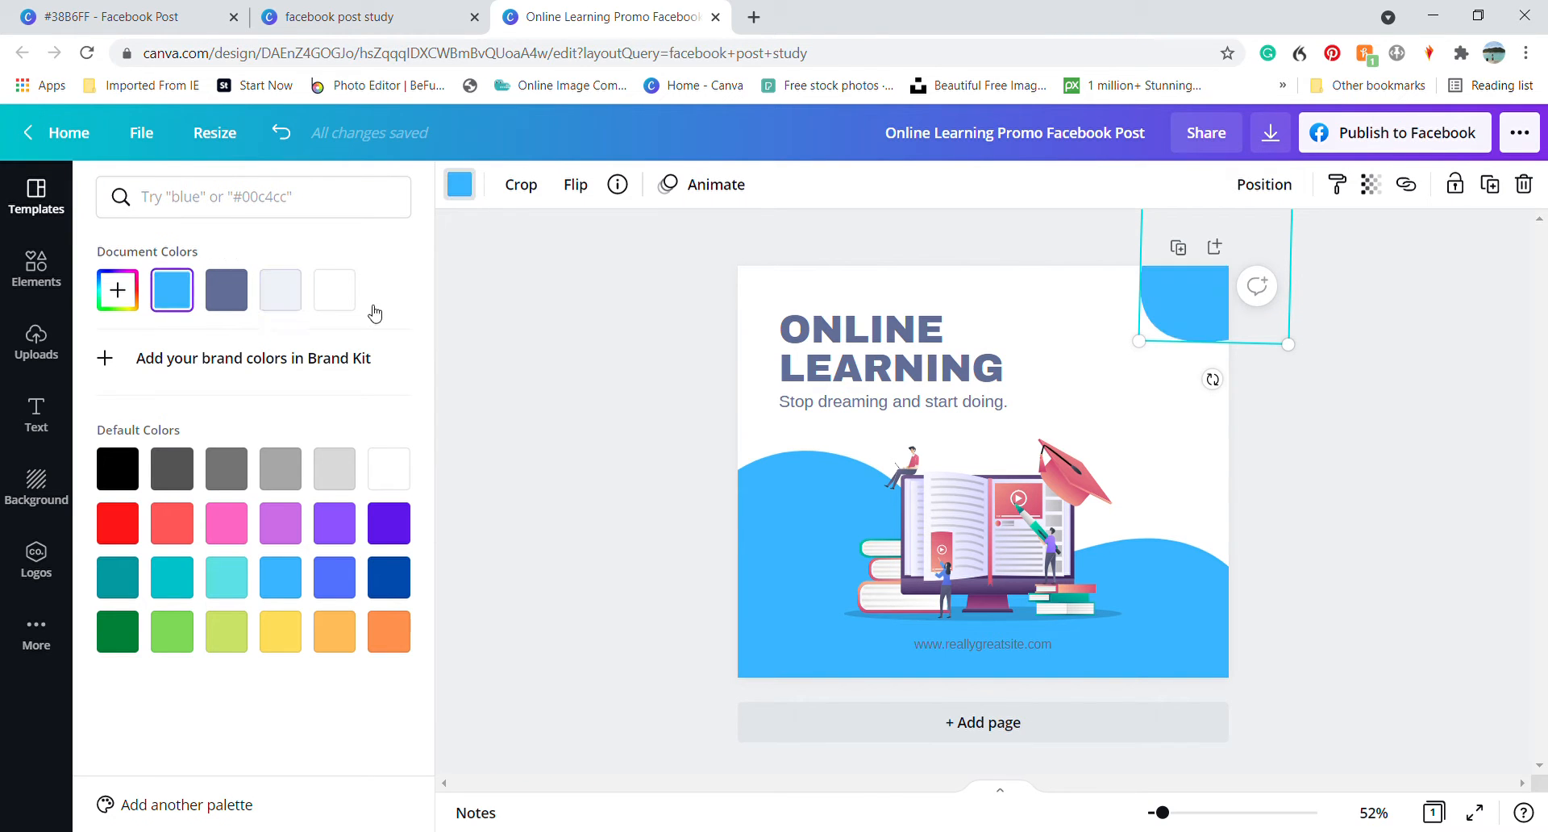
pyautogui.click(641, 370)
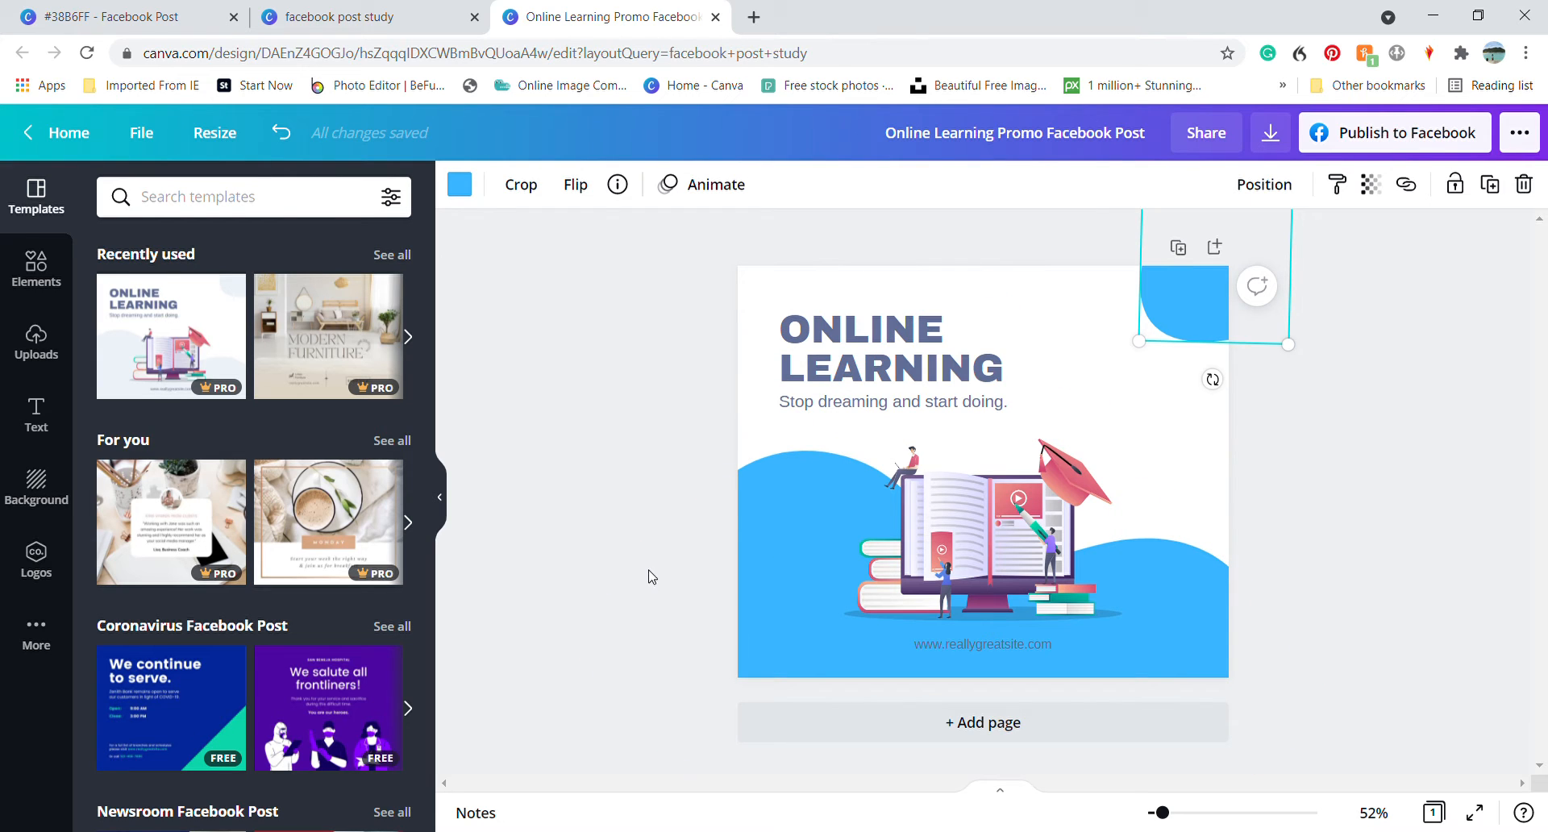
# Replace the heading ONLINE LEARNING with ENGLISH STUDY HELPER, one word per line
pyautogui.click(835, 345)
pyautogui.click(797, 339)
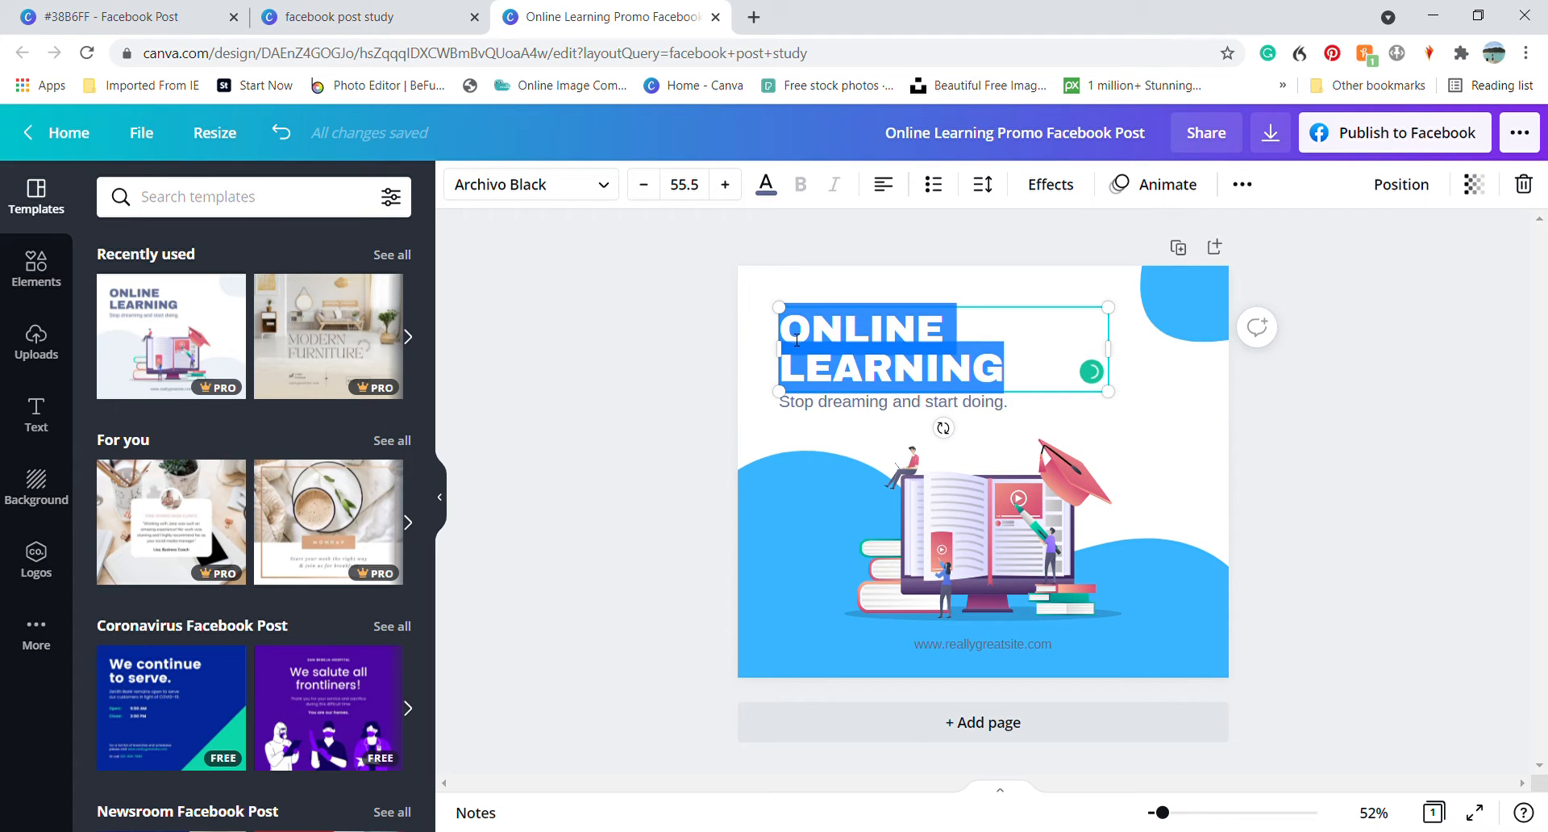
pyautogui.write('ENGLISH')
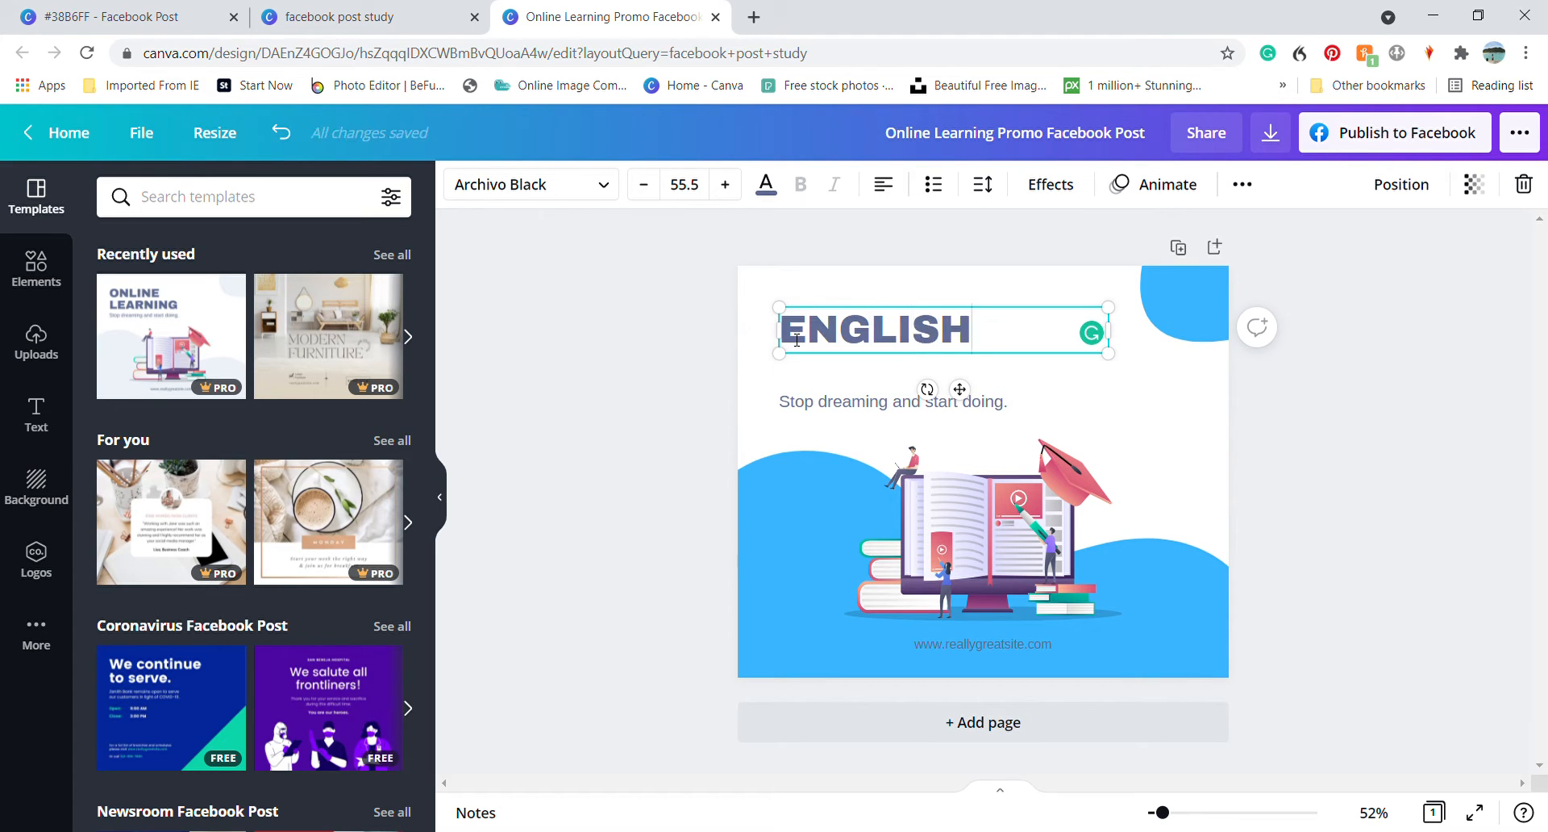
pyautogui.press('Return')
pyautogui.write('STUDY H')
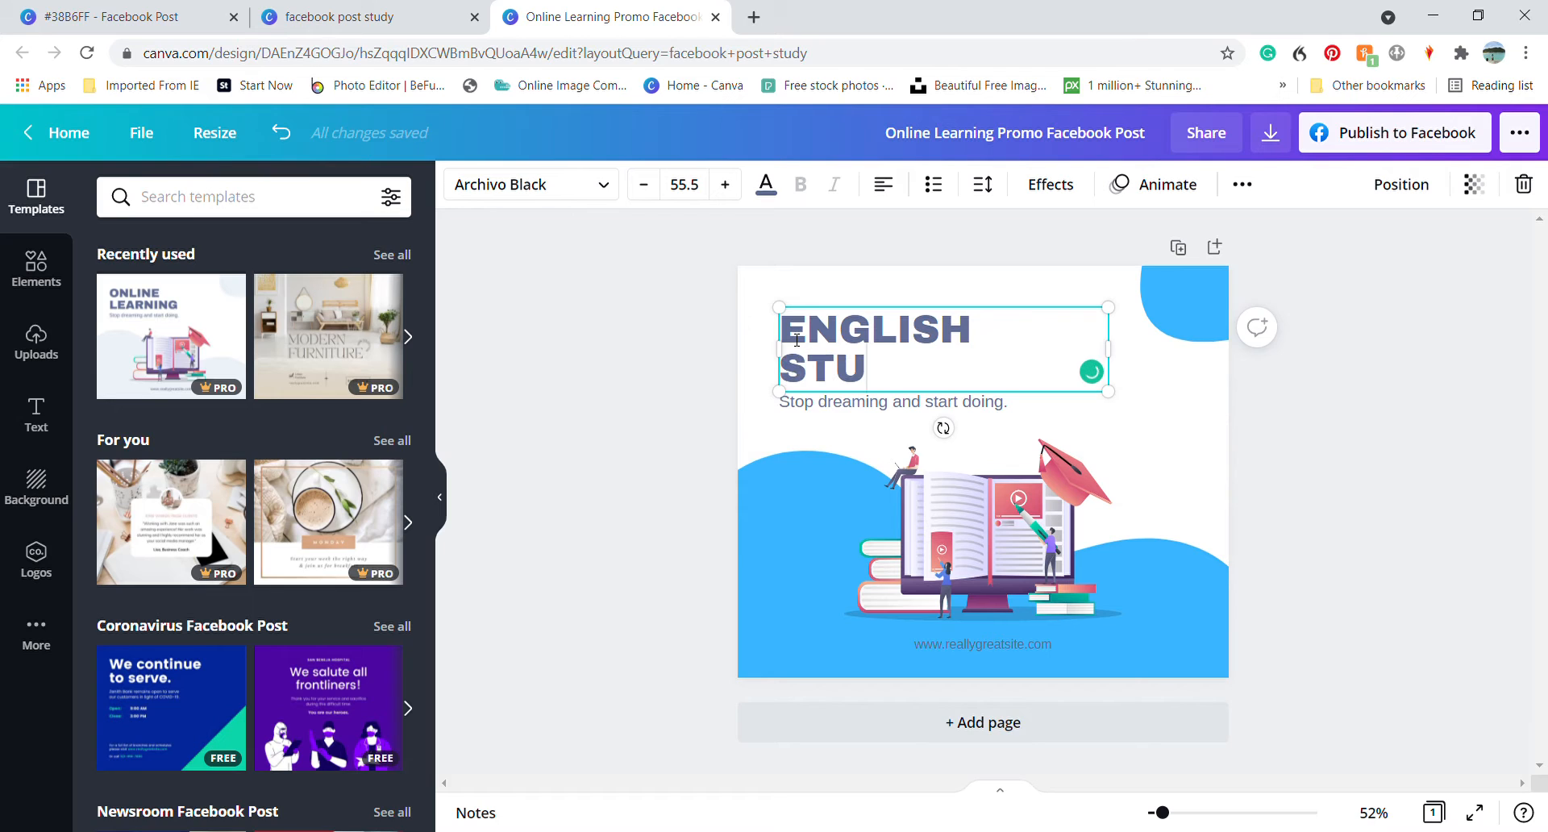
pyautogui.press('BackSpace')
pyautogui.press('BackSpace')
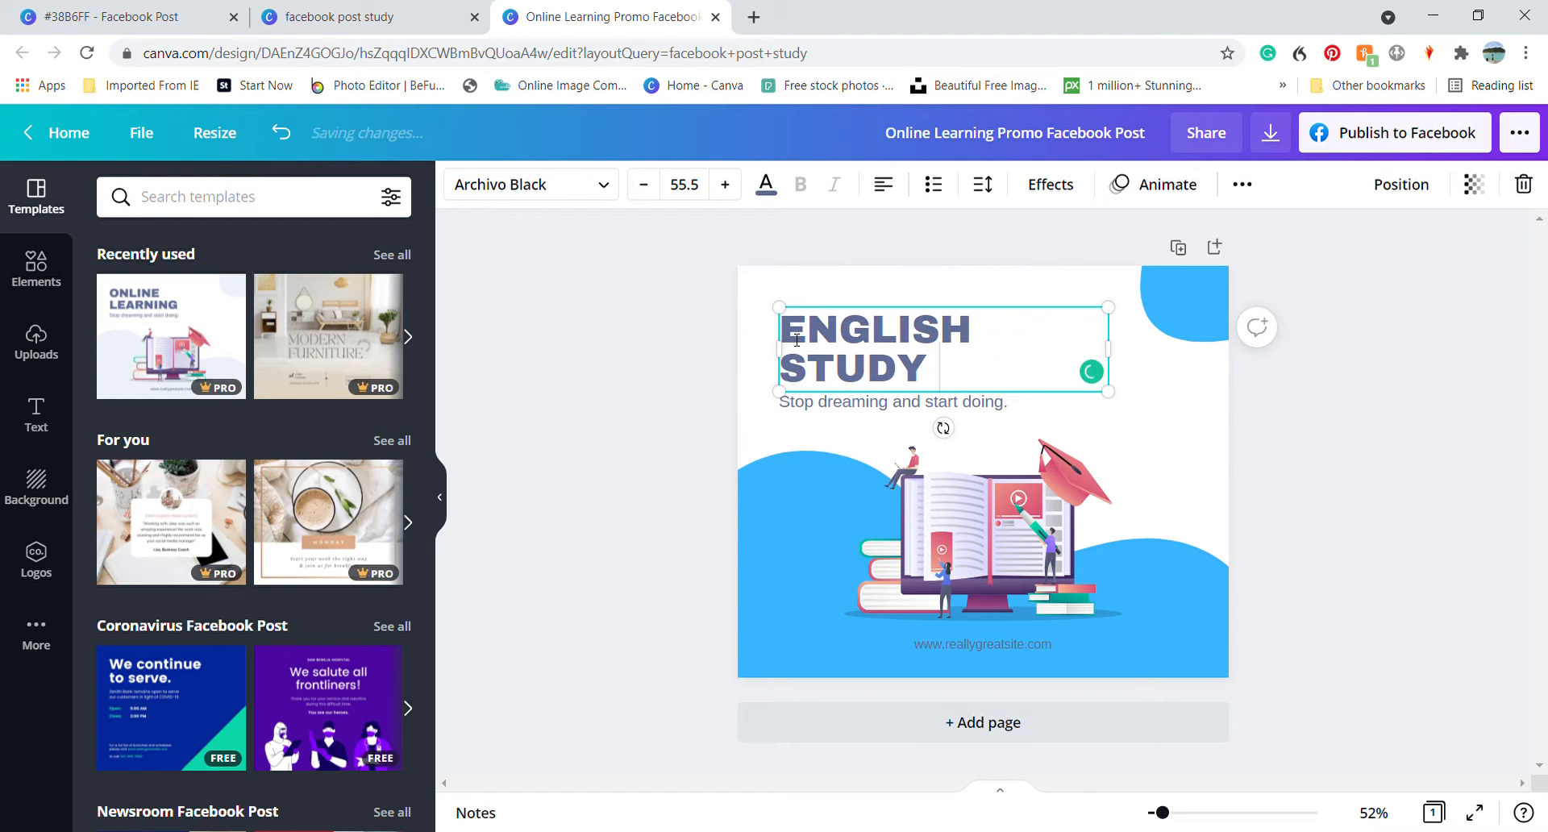
pyautogui.press('Return')
pyautogui.write('HELPER')
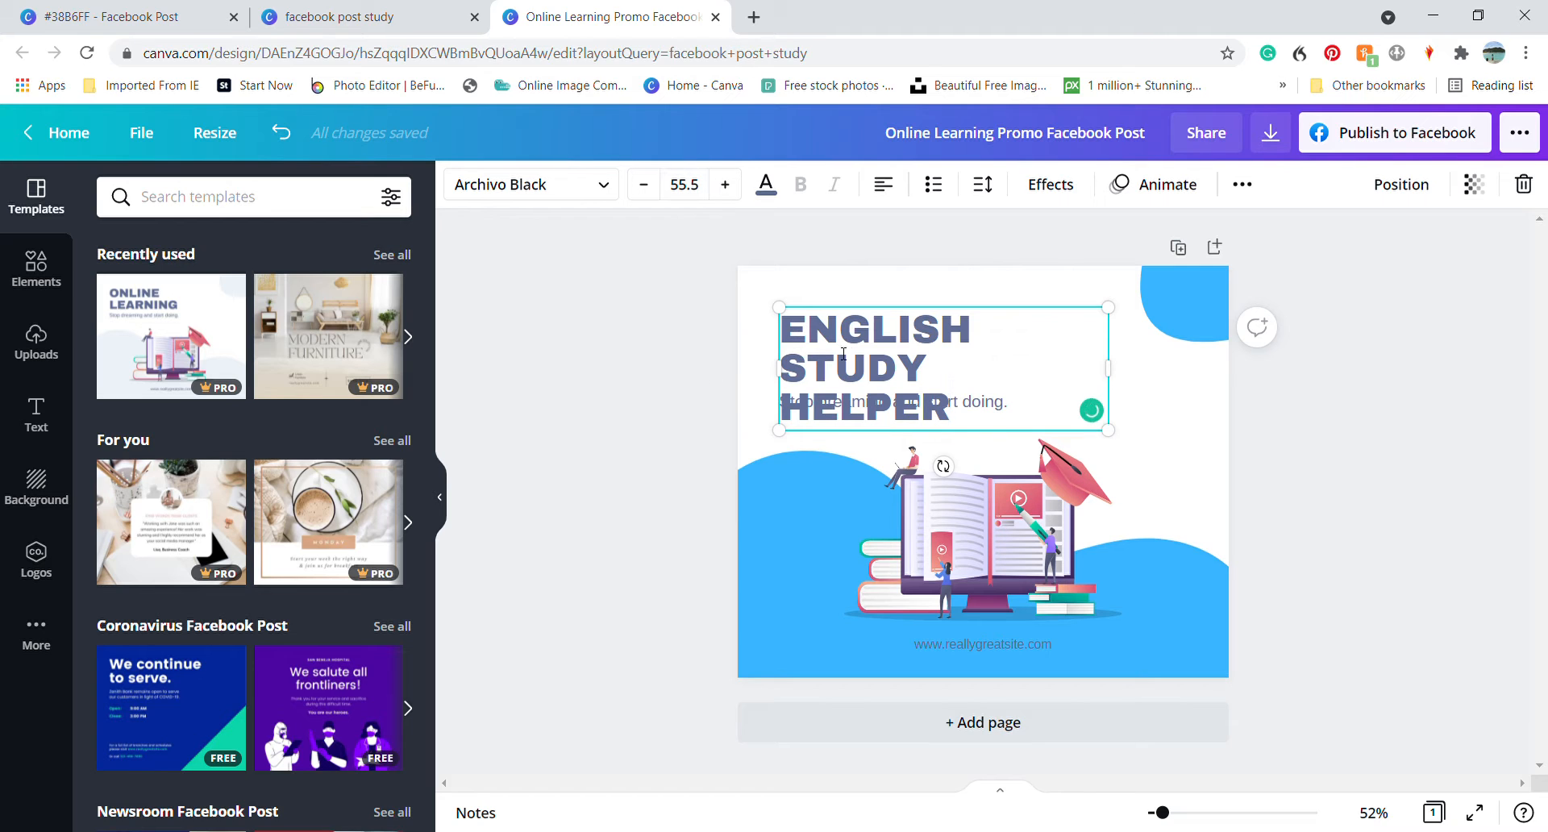
# Look up the heading font in the finished design and apply Abhaya Libre ExtraBold to the new heading's HELPER line
pyautogui.hotkey('ctrl', '1')
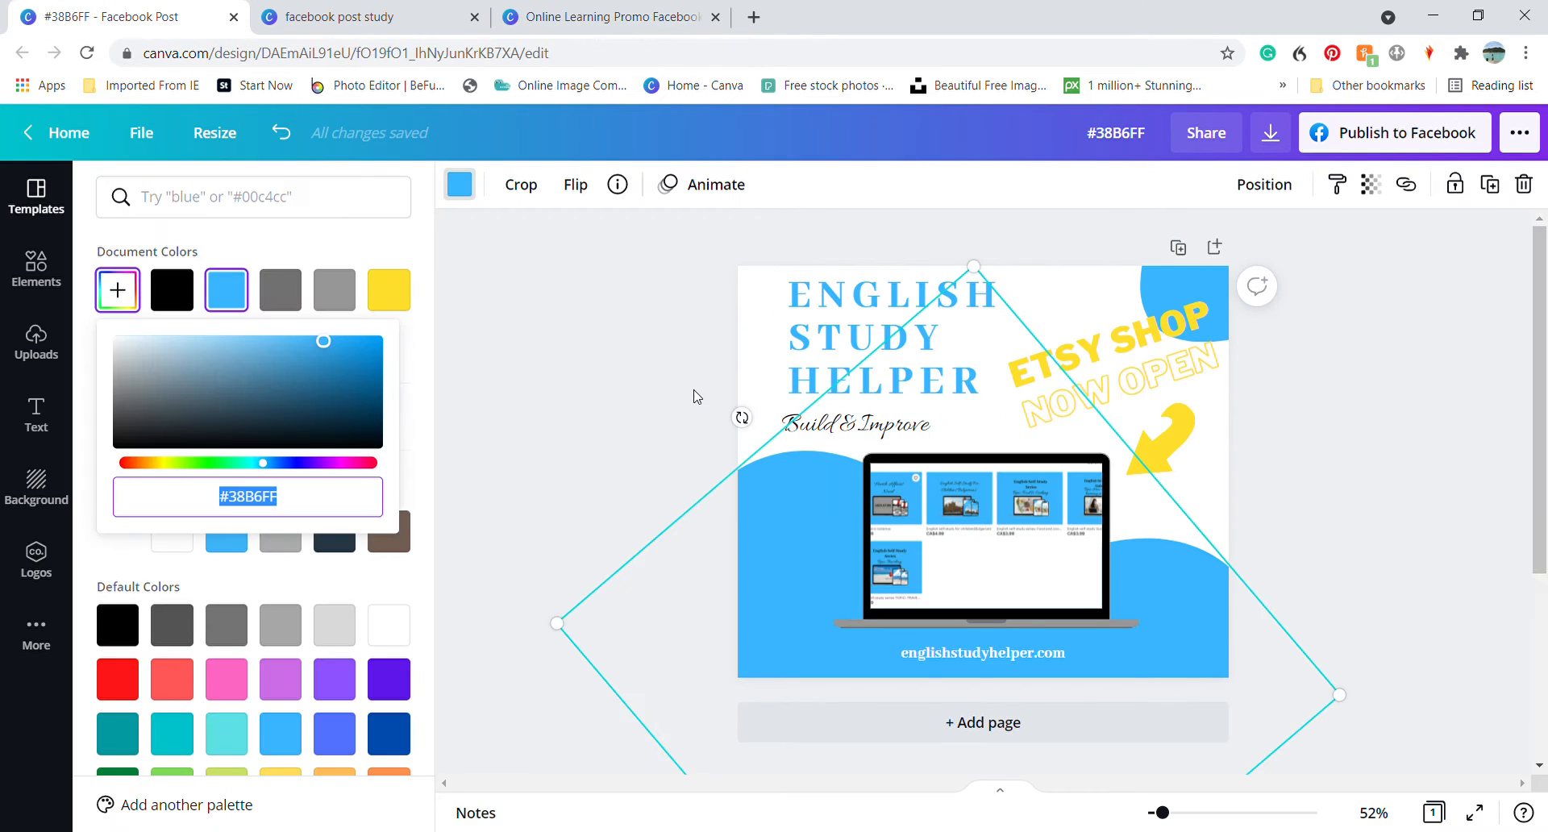
pyautogui.click(829, 340)
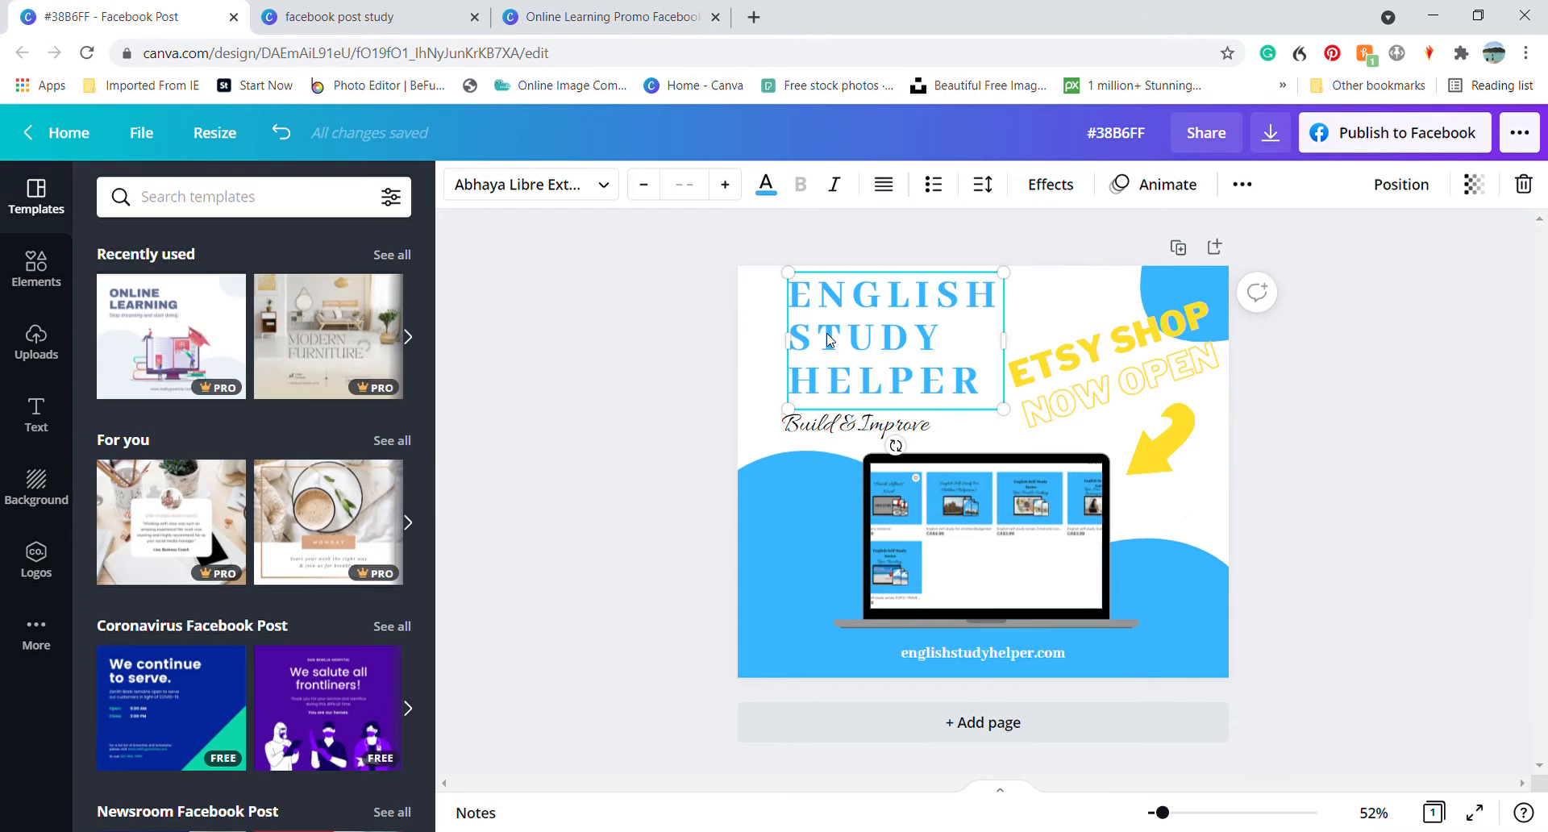
pyautogui.click(560, 194)
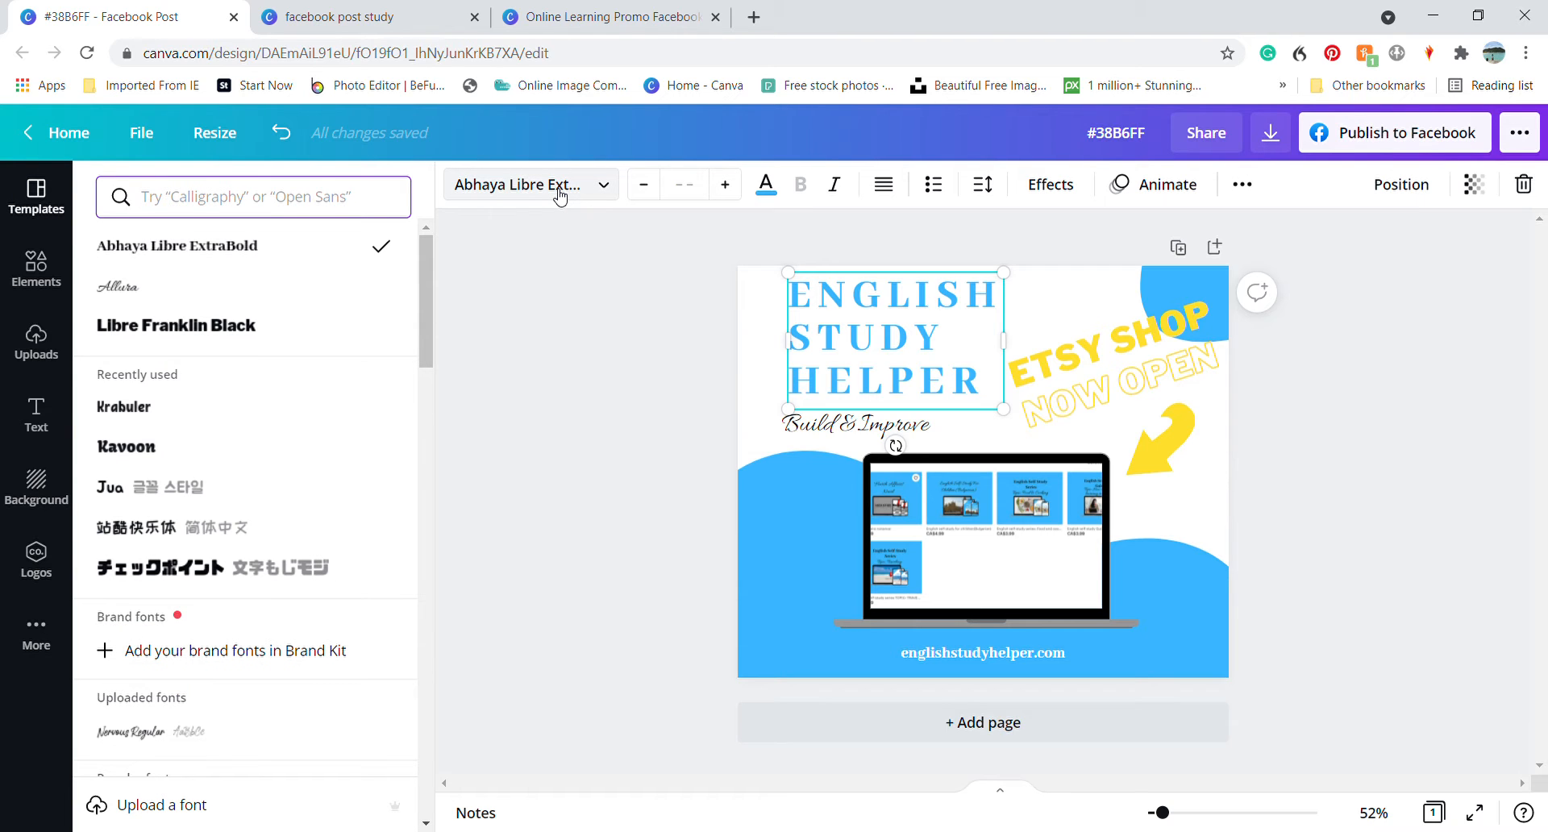
pyautogui.hotkey('ctrl', '3')
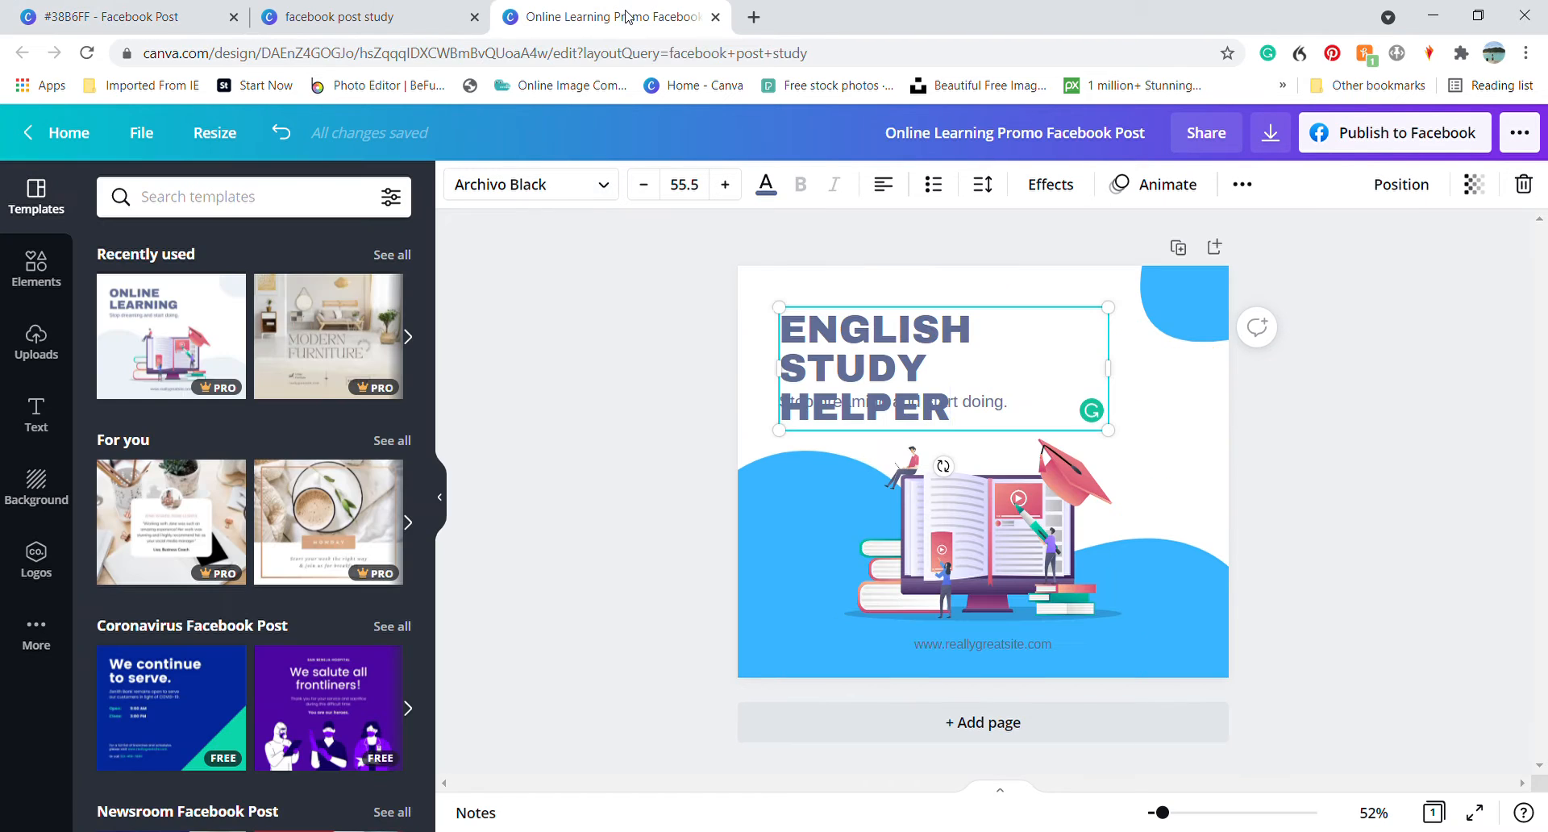
pyautogui.click(532, 192)
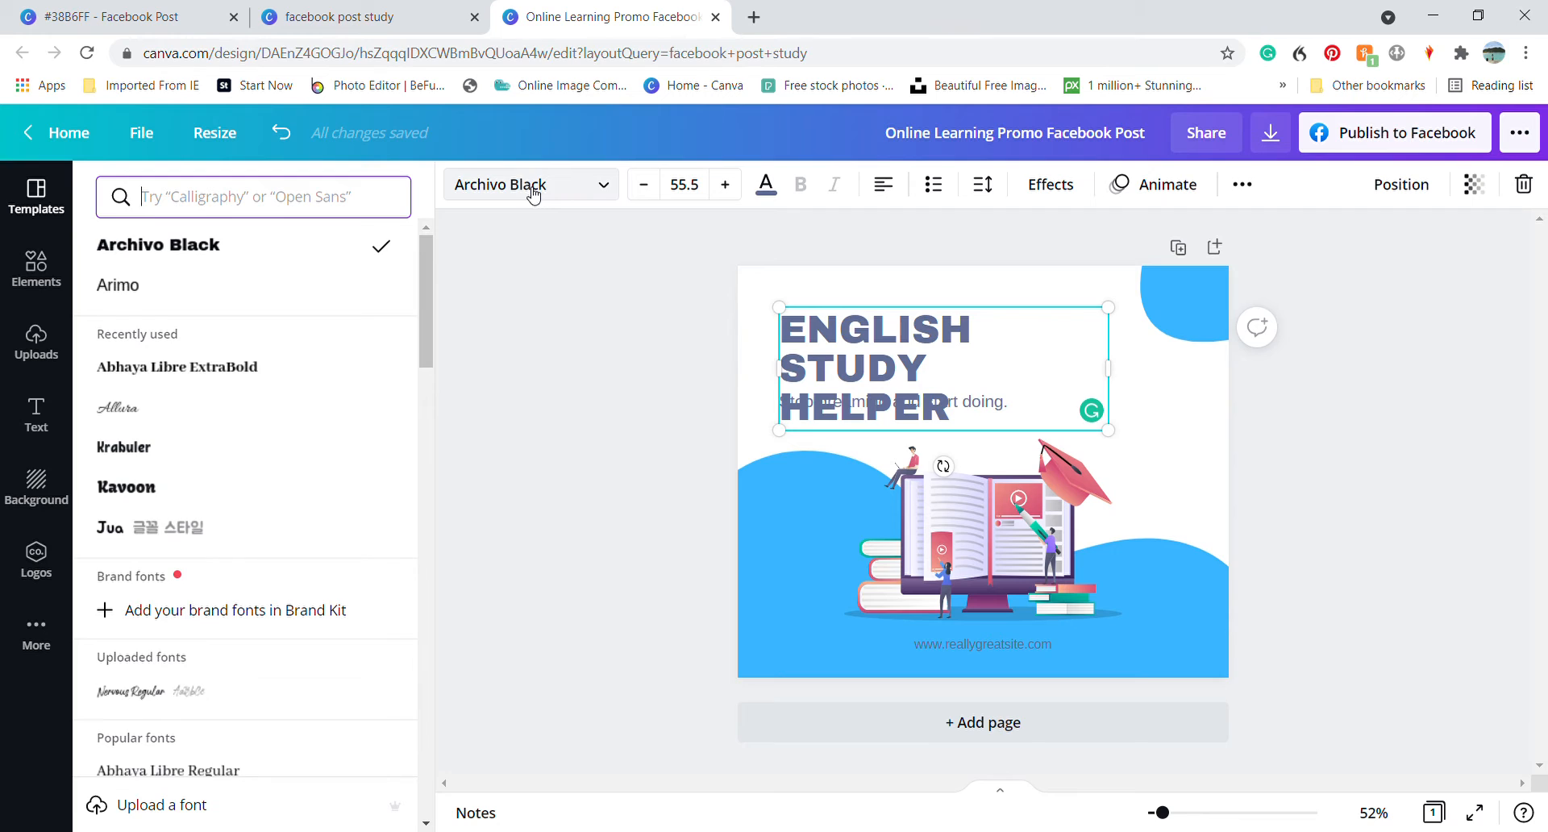
pyautogui.click(288, 382)
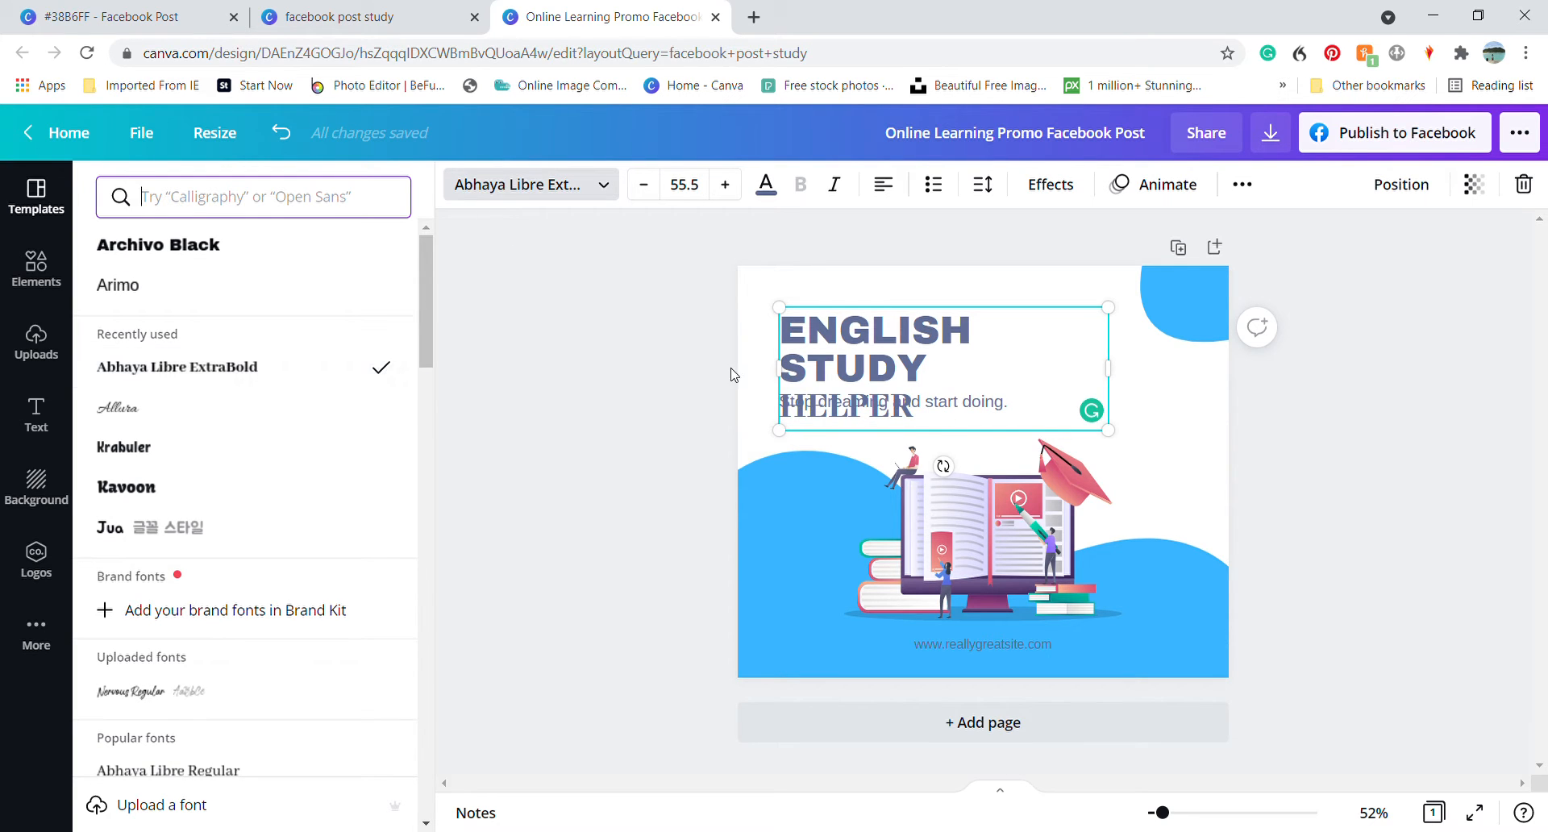
# Apply Abhaya Libre ExtraBold to all three lines of the ENGLISH STUDY HELPER heading and narrow its text box to fit the words
pyautogui.click(941, 418)
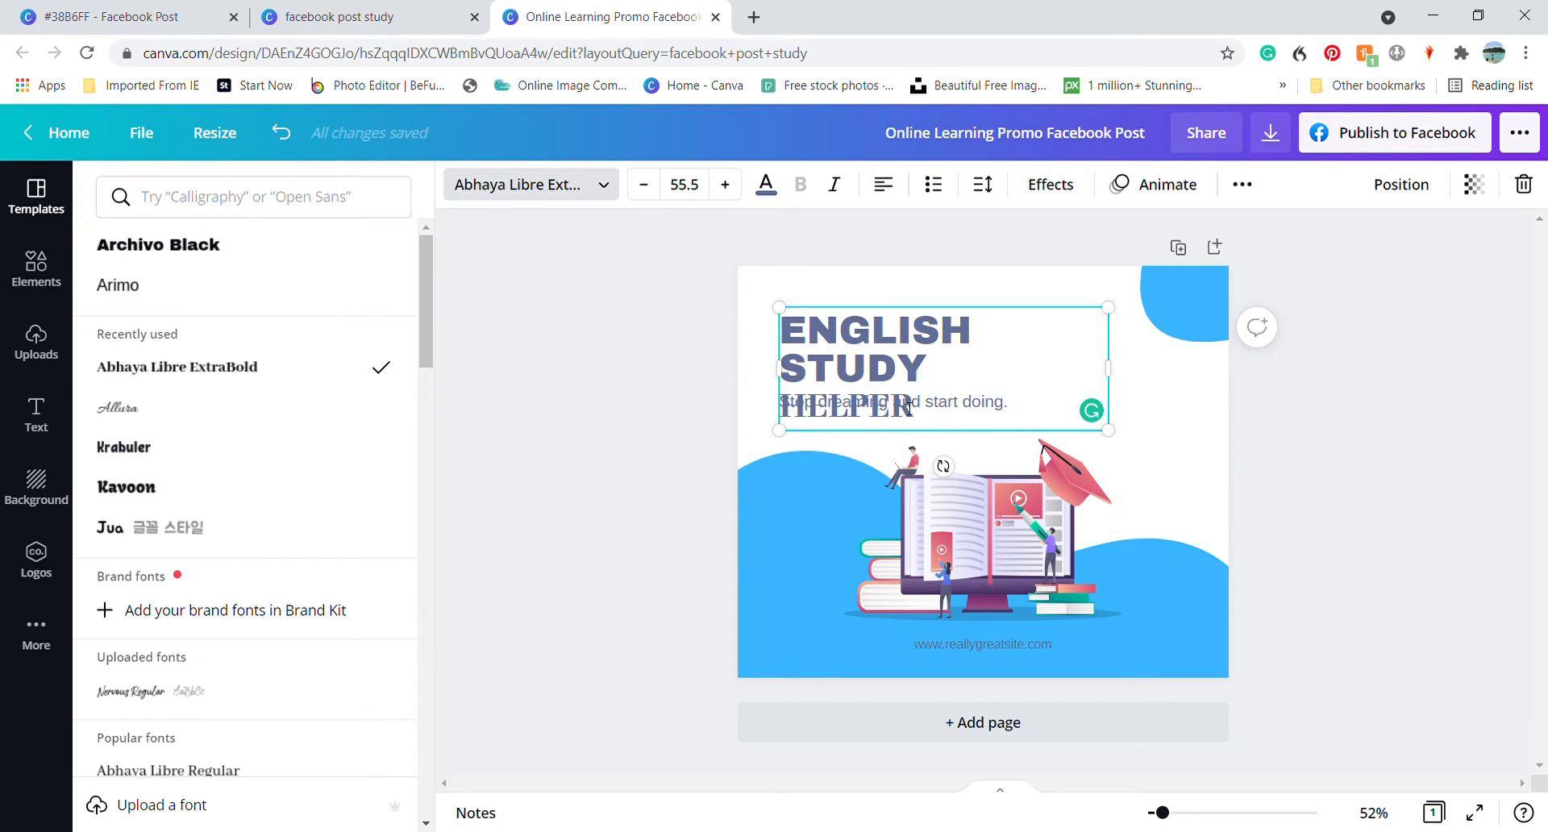
pyautogui.moveTo(909, 407); pyautogui.dragTo(791, 343)
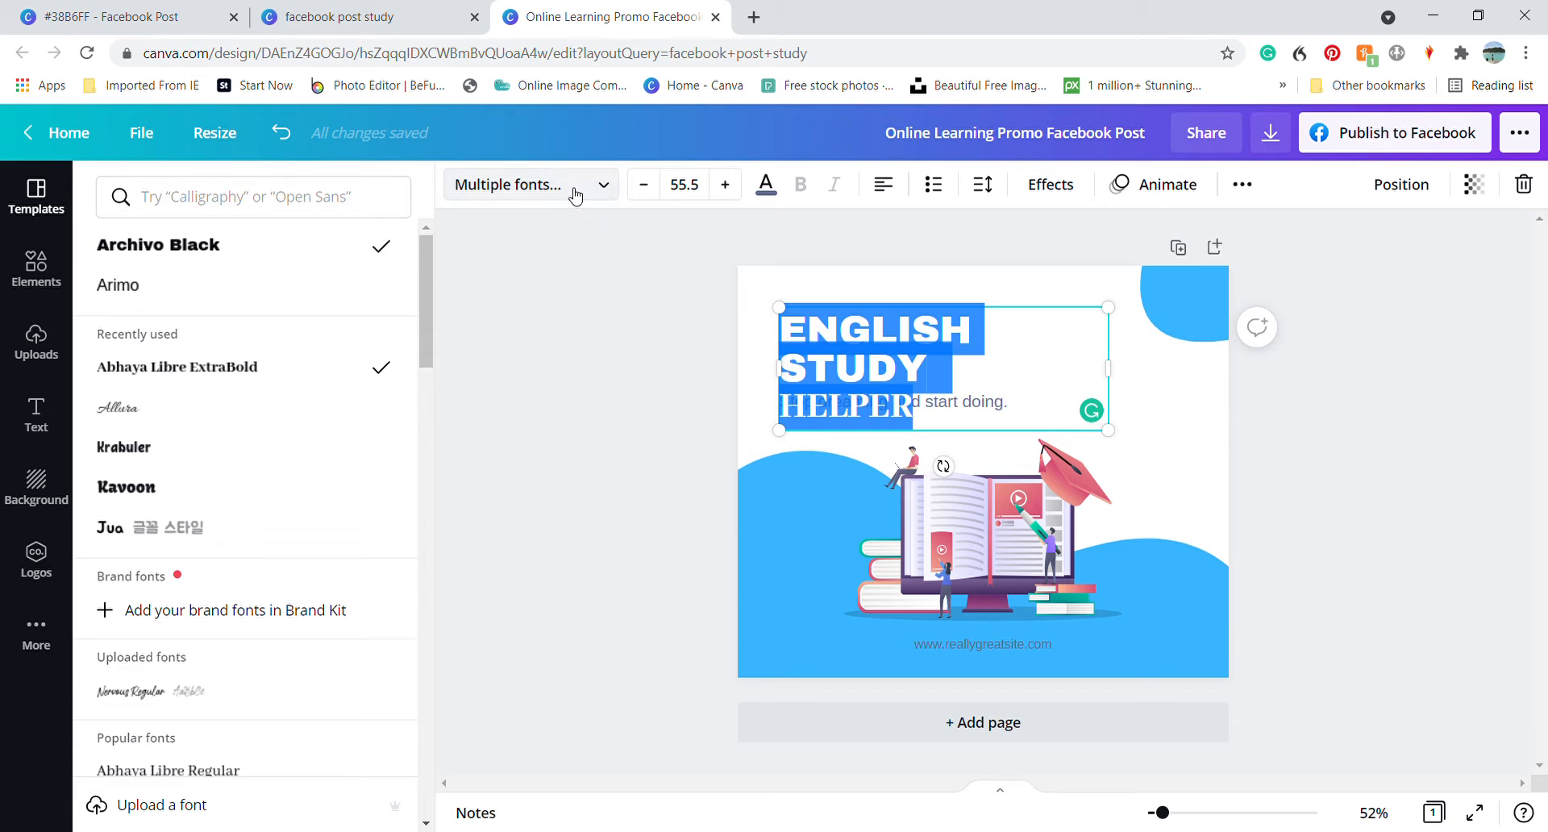
pyautogui.click(575, 193)
pyautogui.click(575, 192)
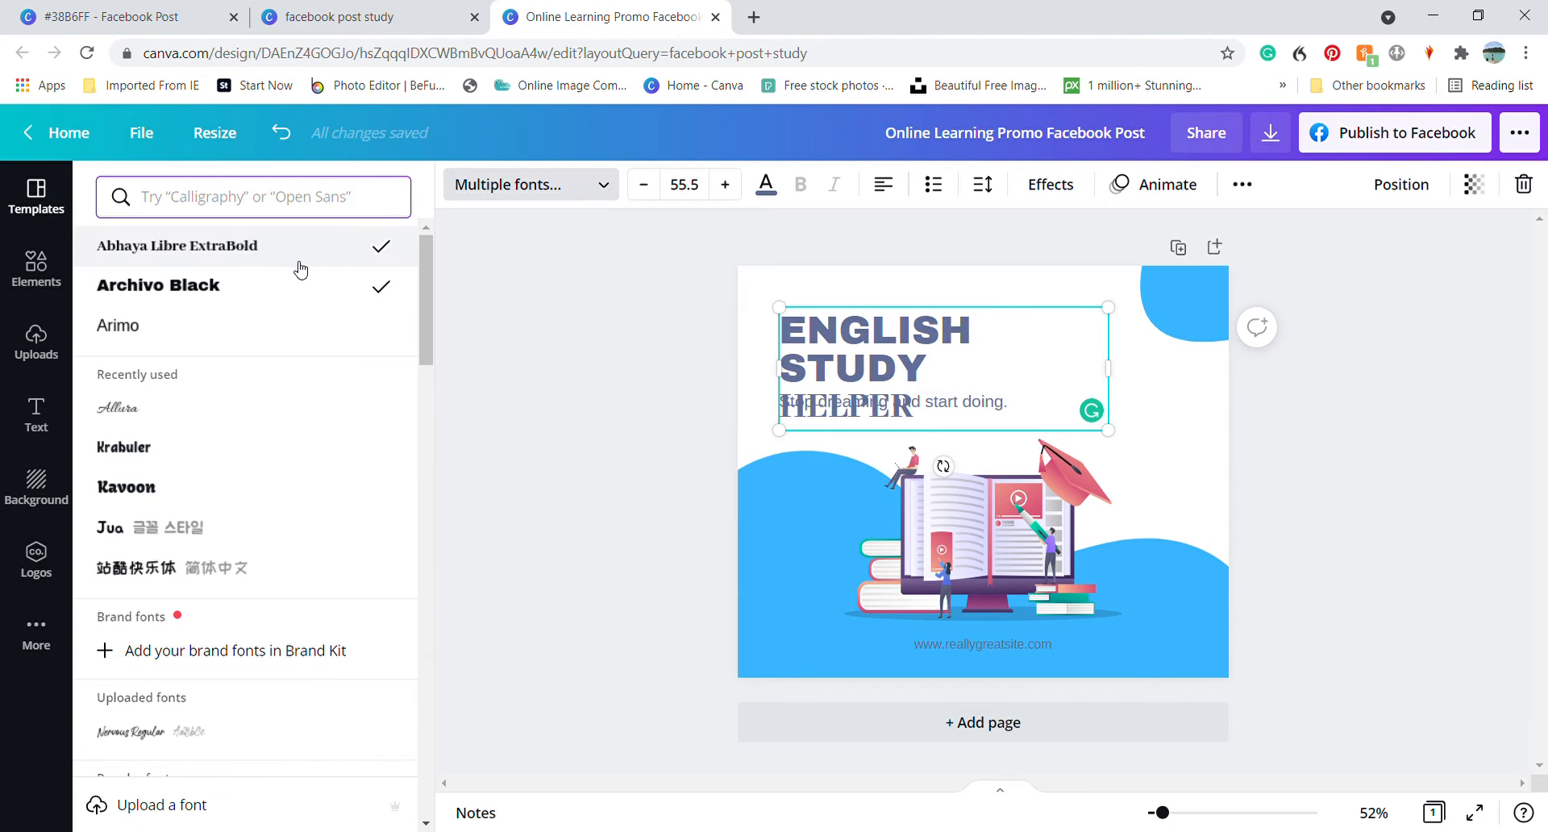
pyautogui.moveTo(911, 407); pyautogui.dragTo(792, 347)
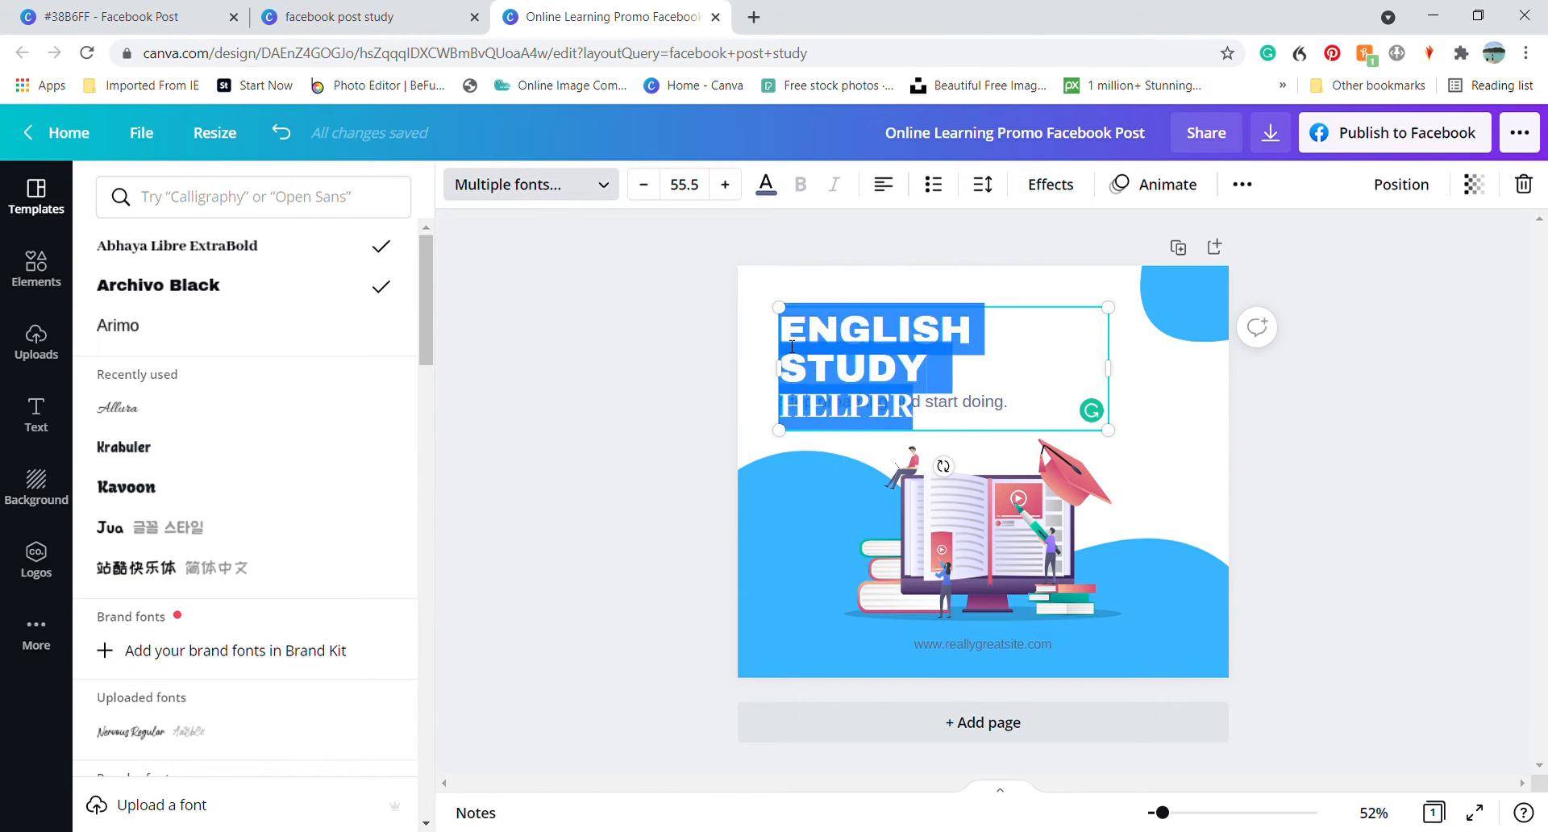
pyautogui.click(219, 249)
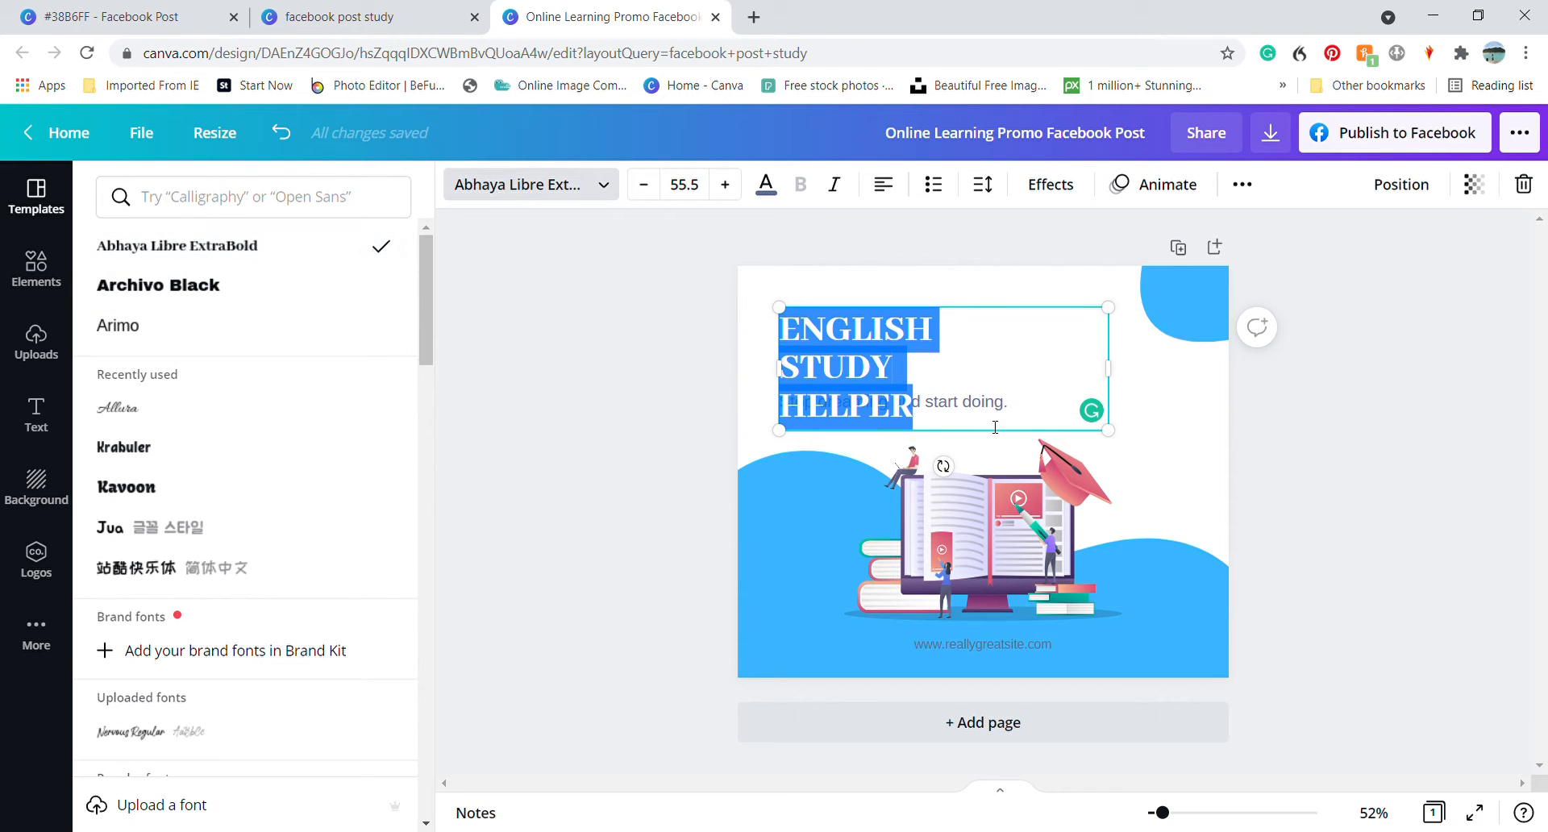
pyautogui.moveTo(1109, 384); pyautogui.dragTo(984, 384)
pyautogui.click(1040, 382)
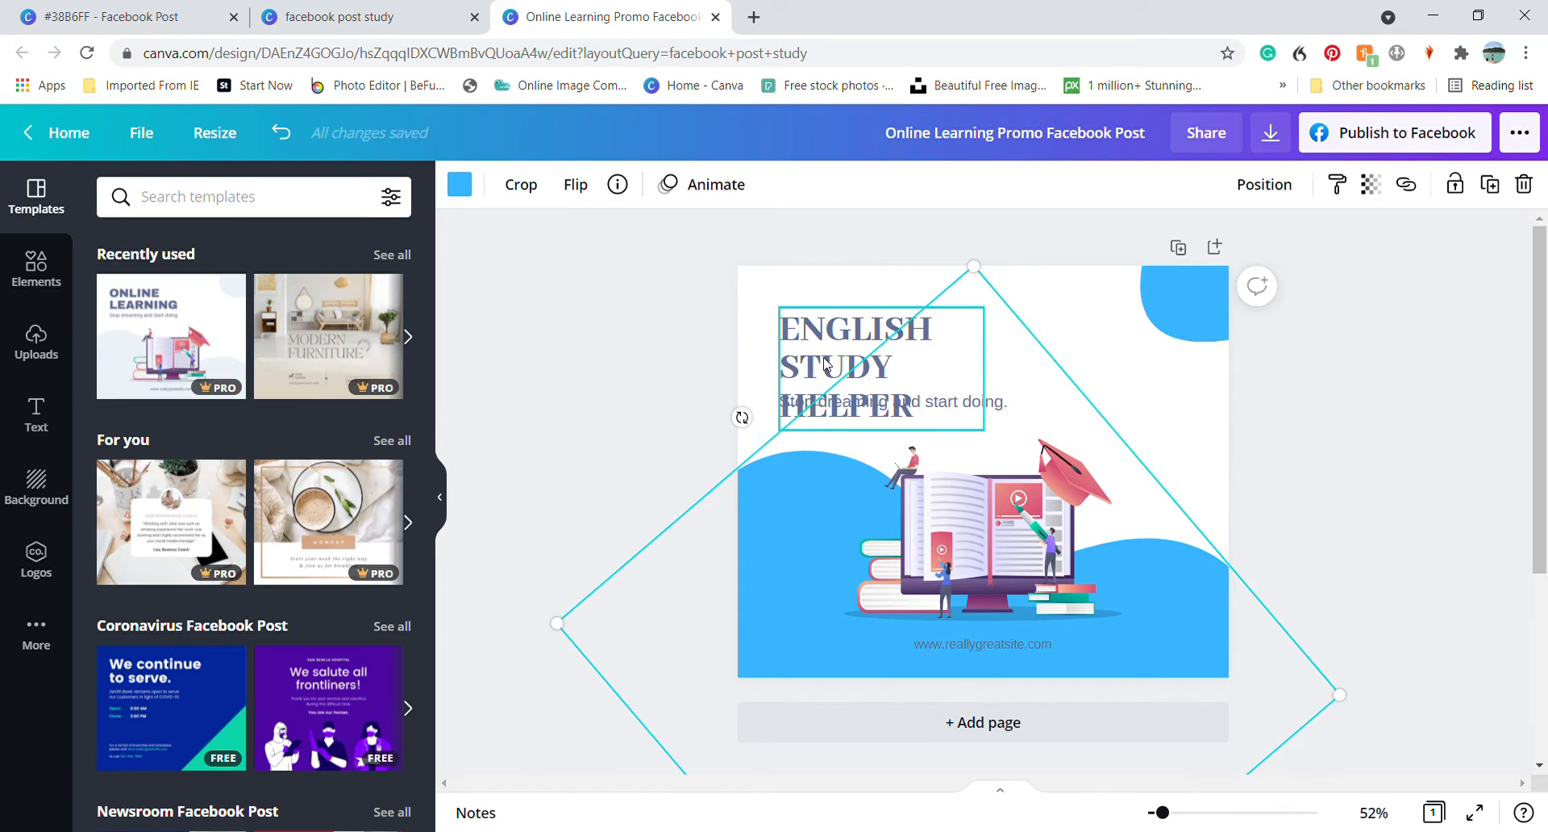
# Recolour the heading with the blue document colour and set its font size to 66.5
pyautogui.click(822, 354)
pyautogui.click(766, 184)
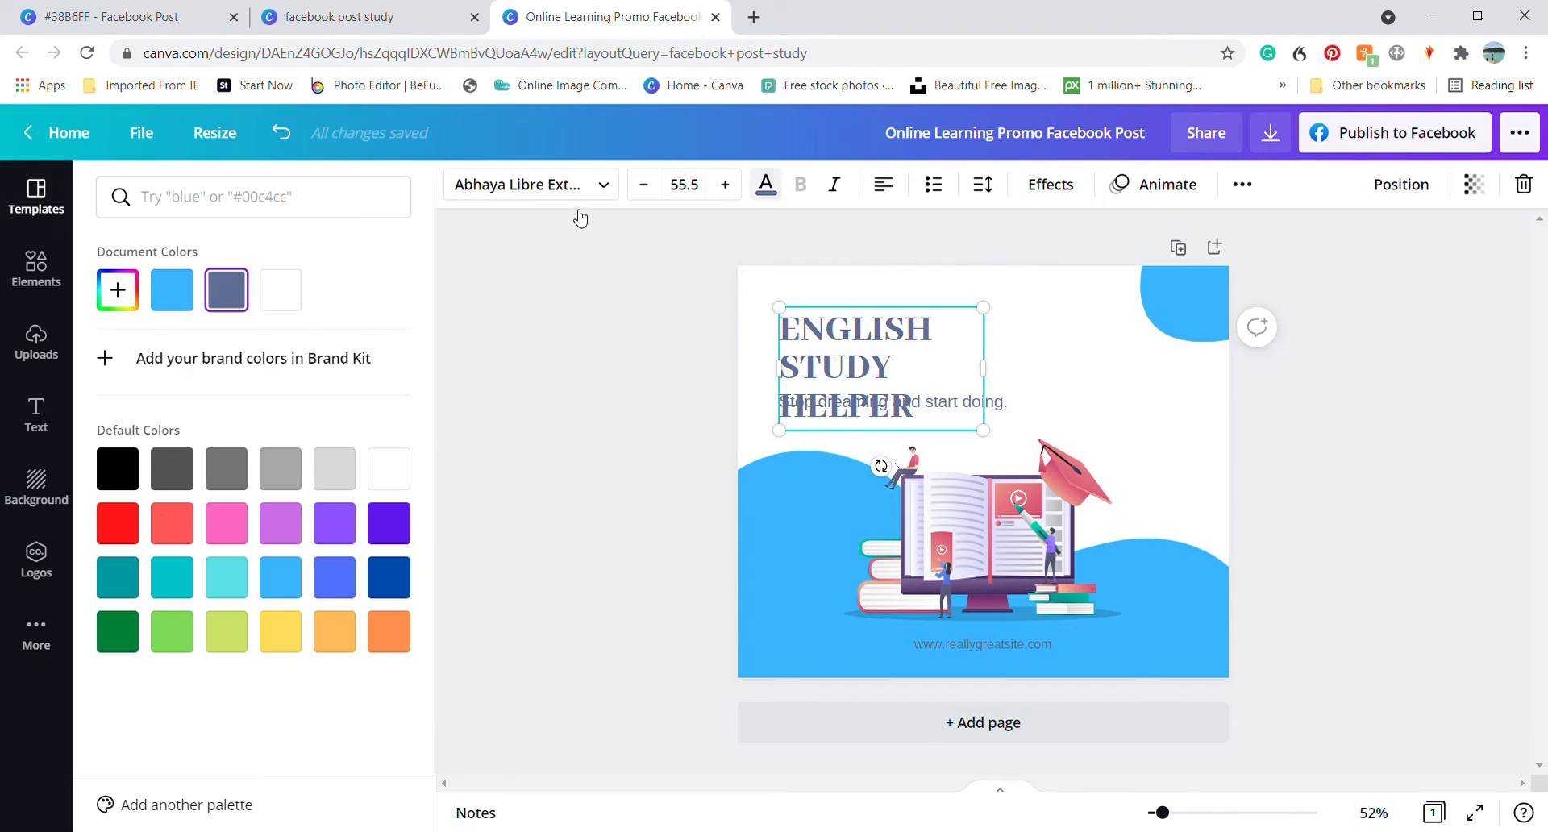
pyautogui.click(173, 291)
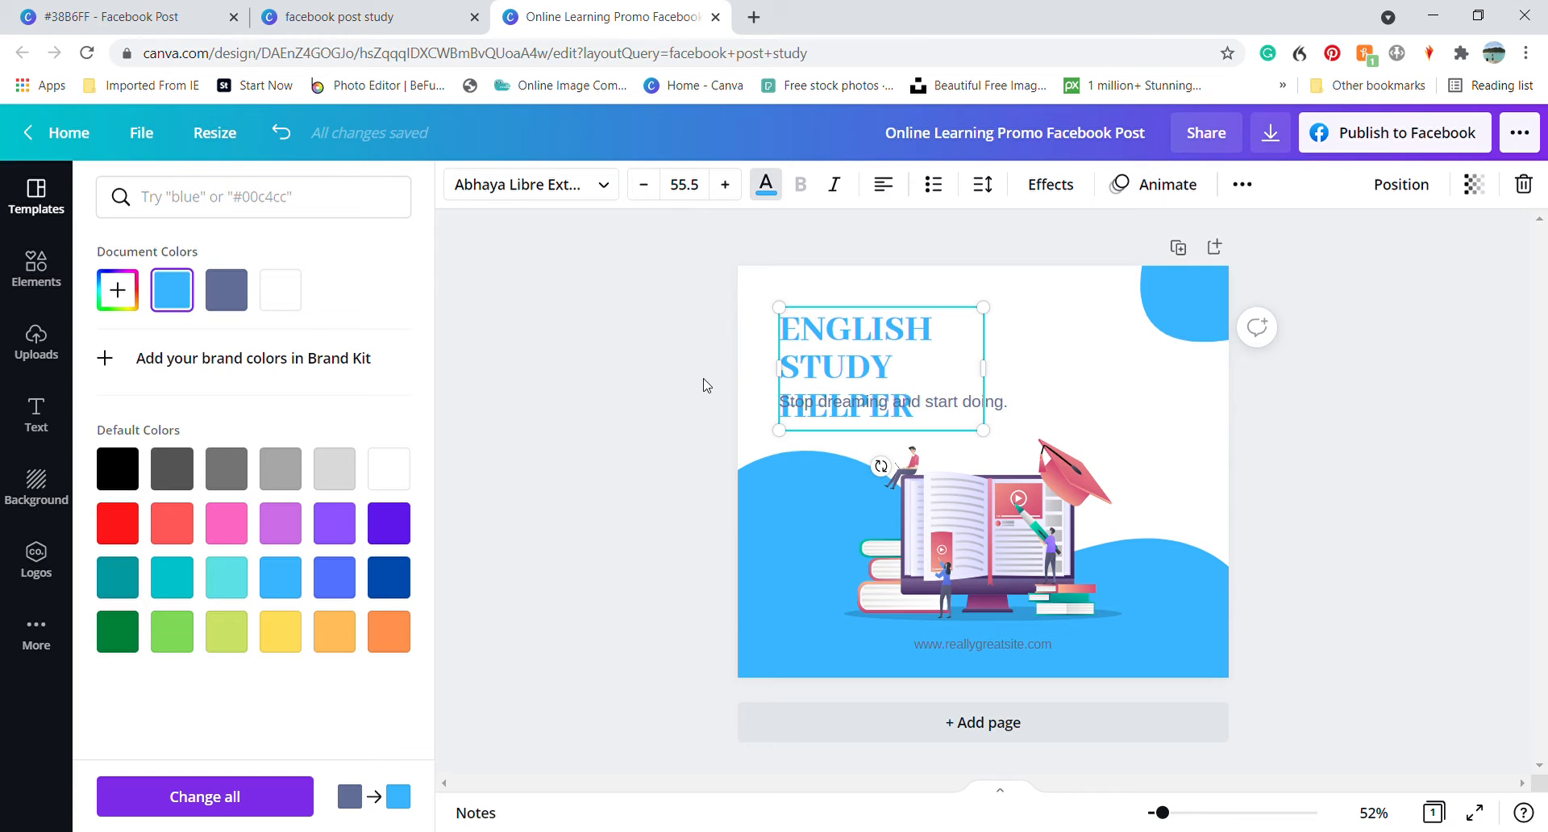
pyautogui.click(726, 185)
pyautogui.click(726, 185)
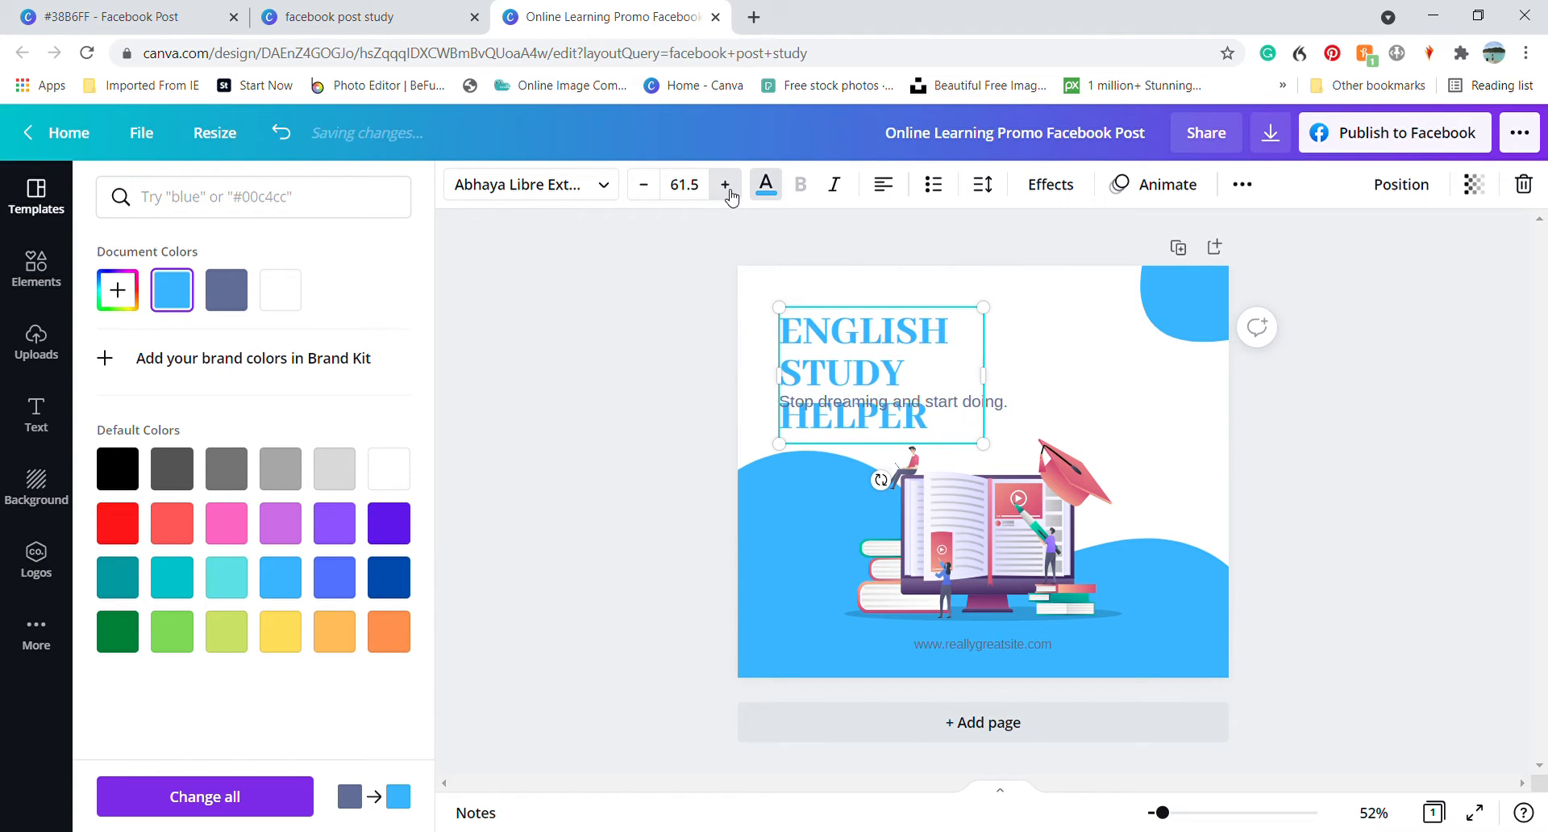
pyautogui.click(726, 184)
pyautogui.click(726, 185)
pyautogui.click(725, 185)
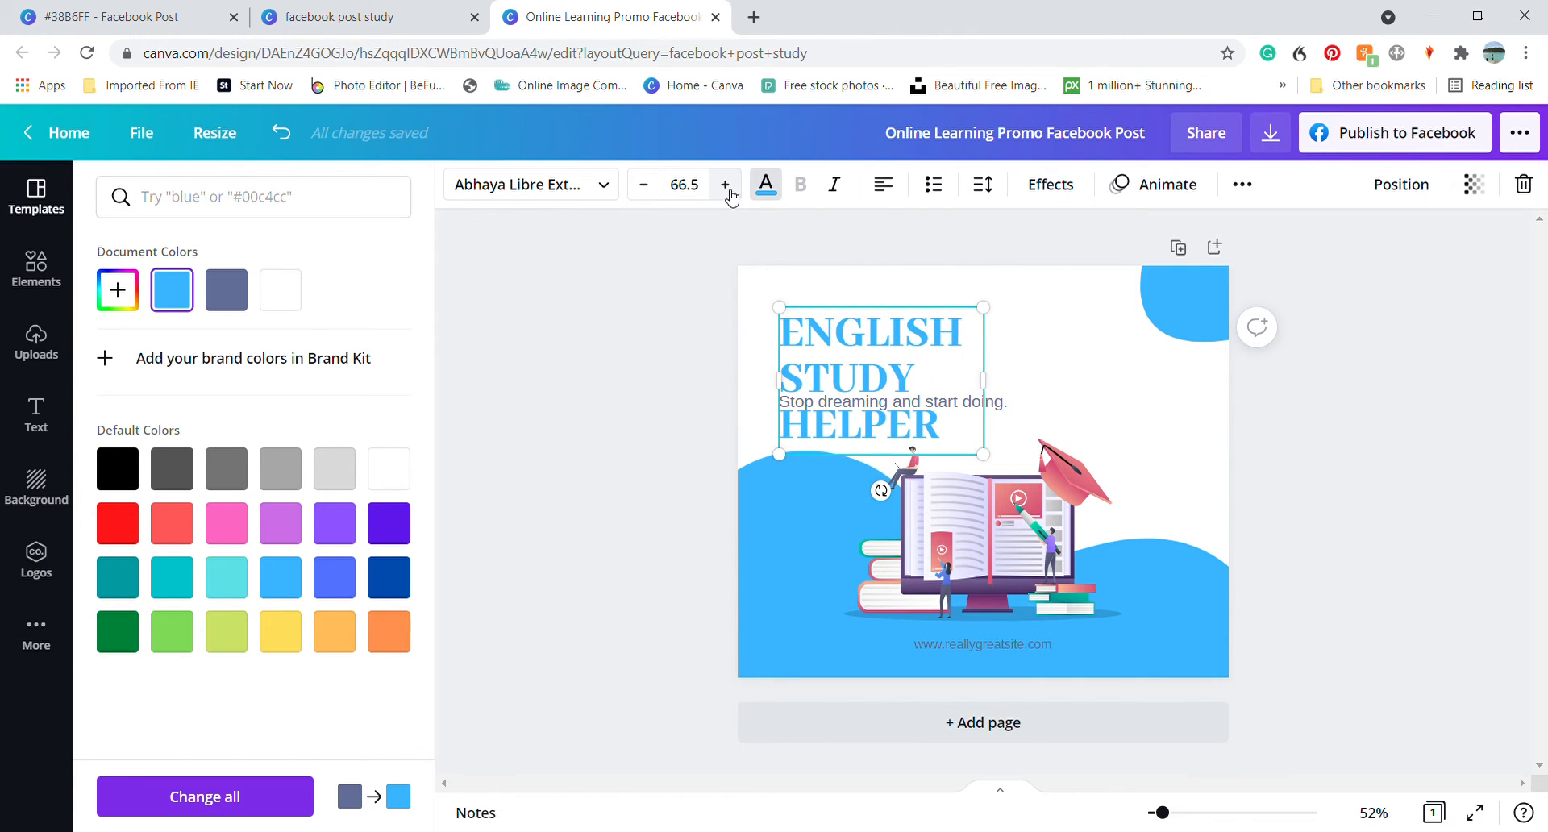
# Set the heading's letter spacing to 103 and widen its text box slightly
pyautogui.click(984, 184)
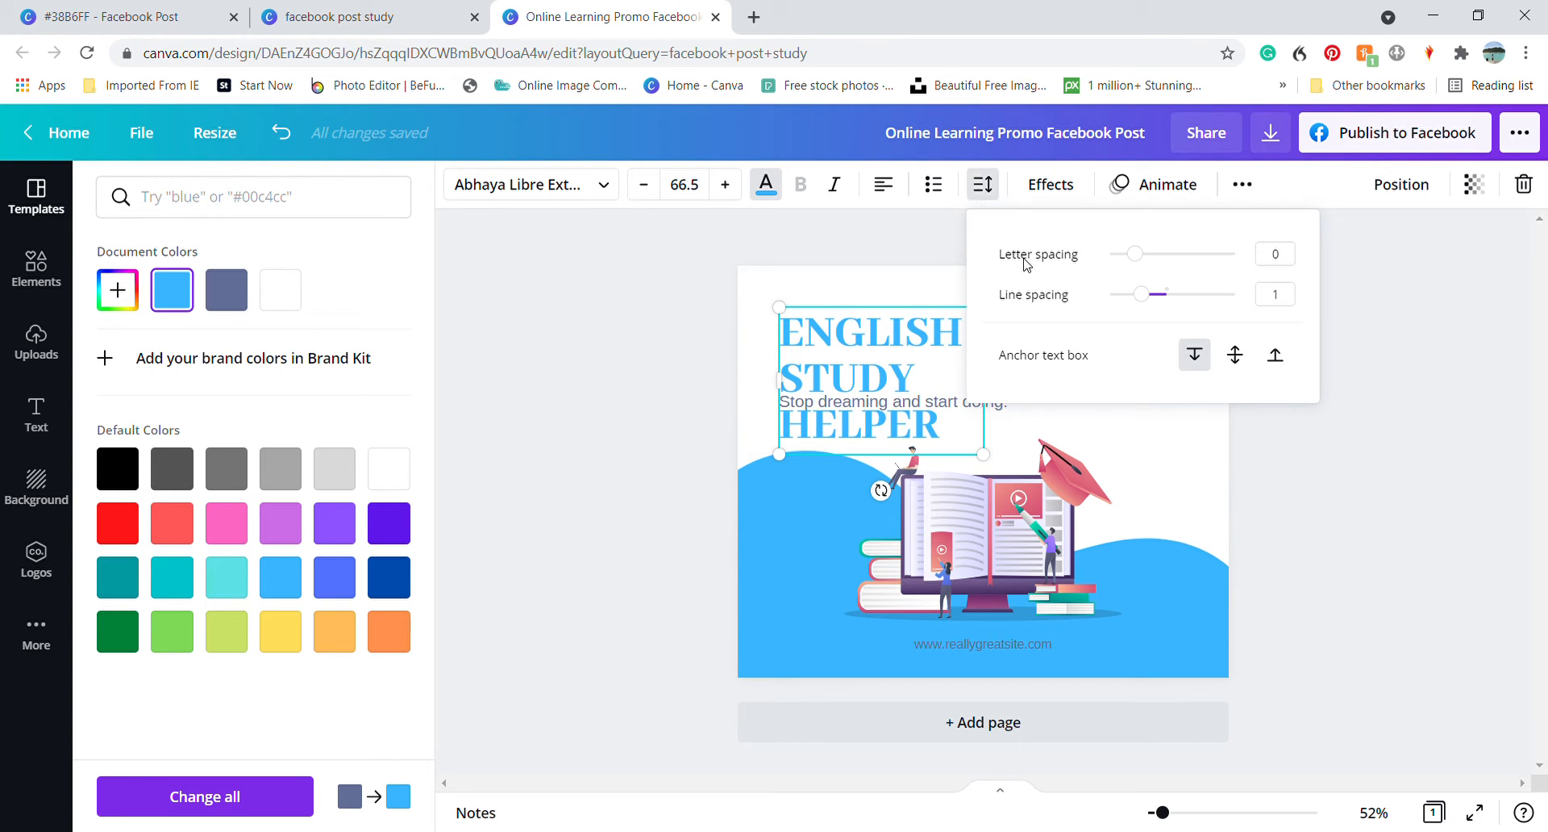
pyautogui.moveTo(1142, 262)
pyautogui.mouseDown()
pyautogui.moveTo(1159, 266)
pyautogui.moveTo(1141, 254)
pyautogui.mouseUp()
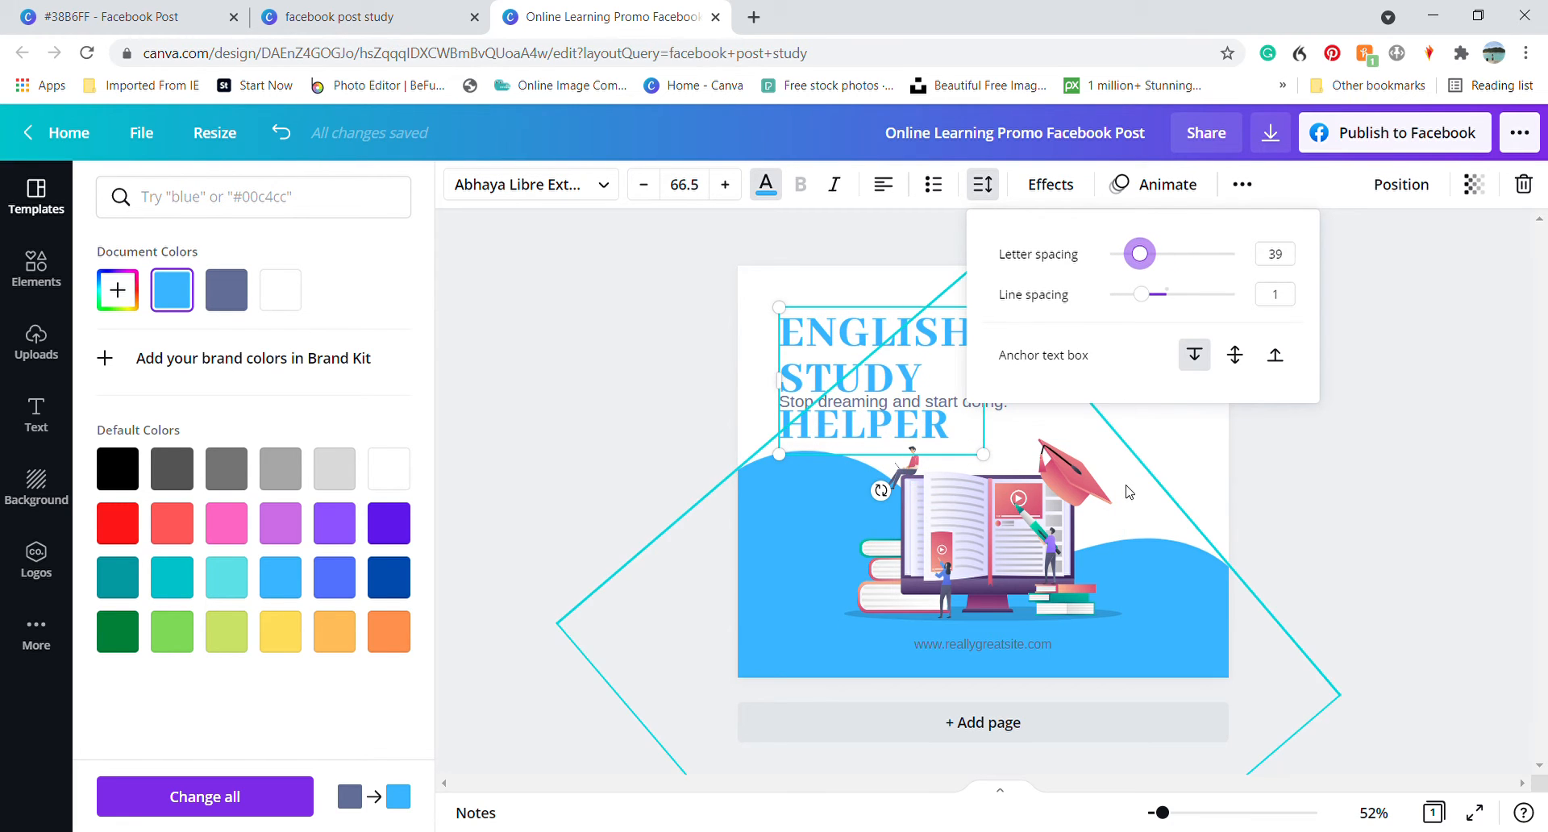
pyautogui.click(1175, 450)
pyautogui.moveTo(997, 395); pyautogui.dragTo(1027, 399)
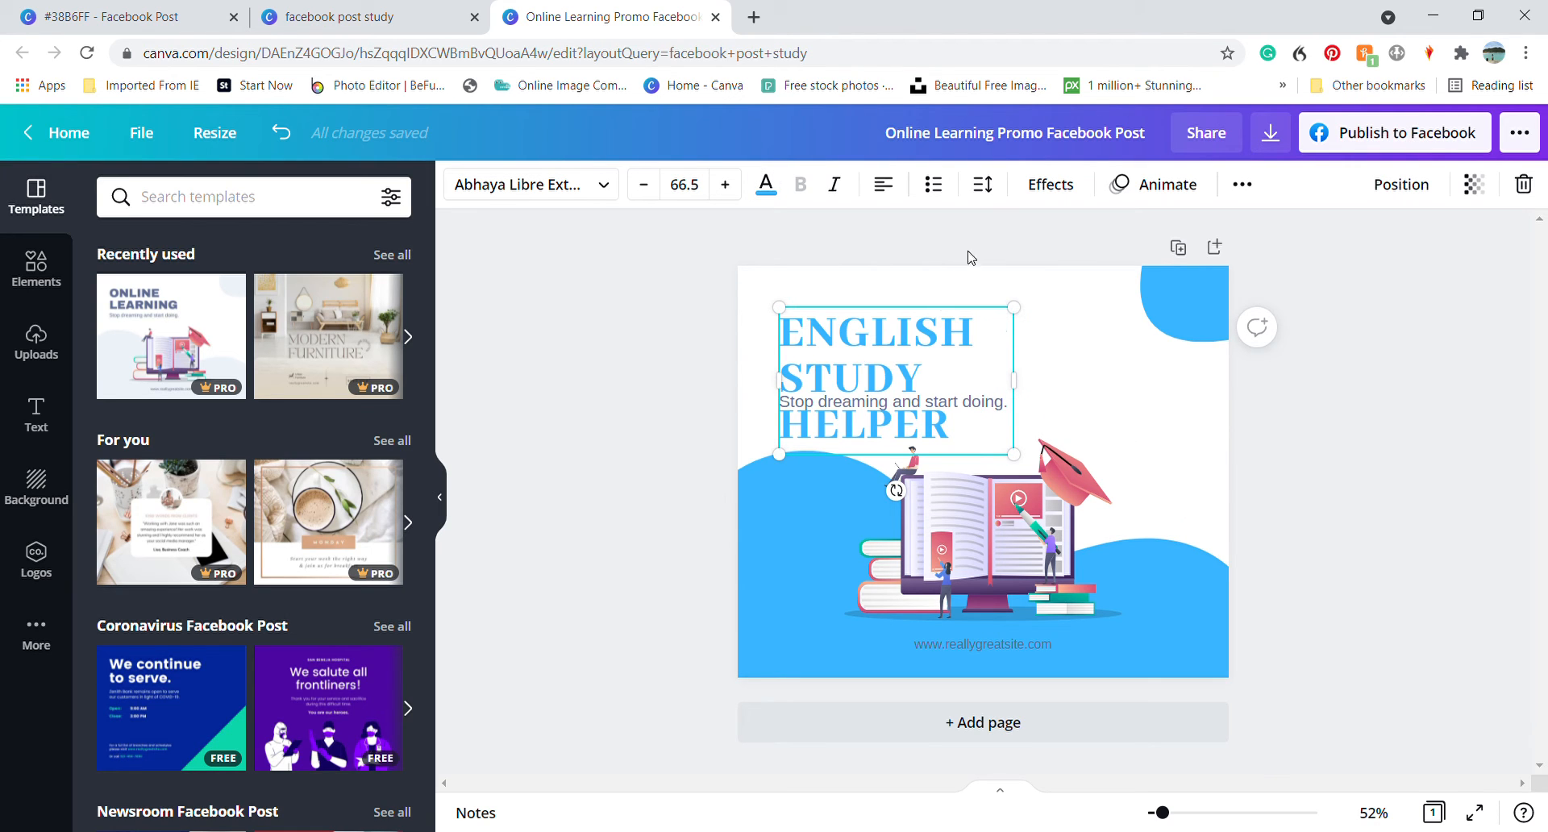
pyautogui.click(983, 184)
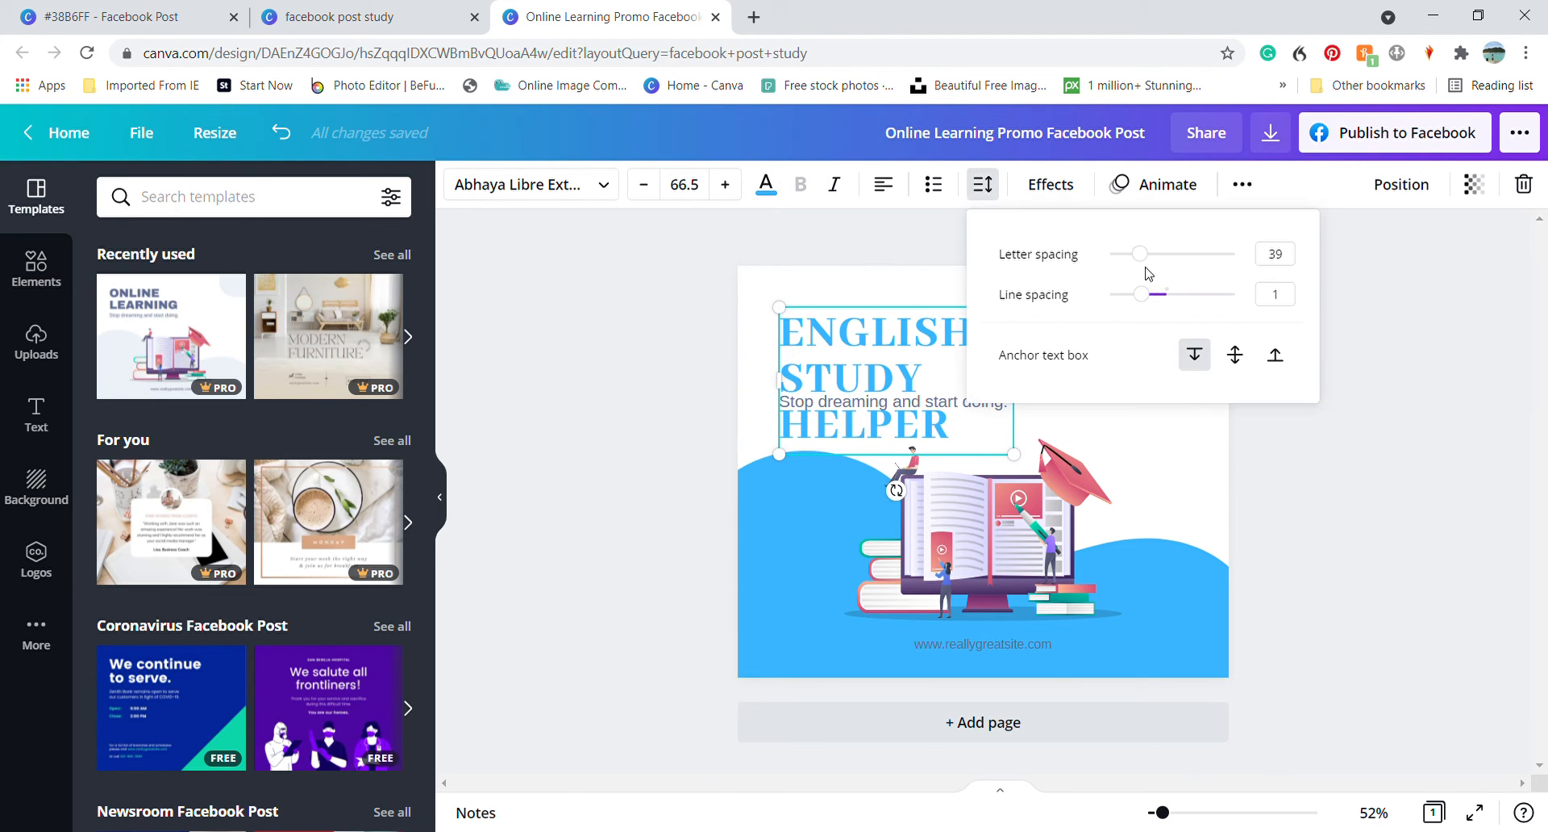
pyautogui.moveTo(1139, 254); pyautogui.dragTo(1147, 254)
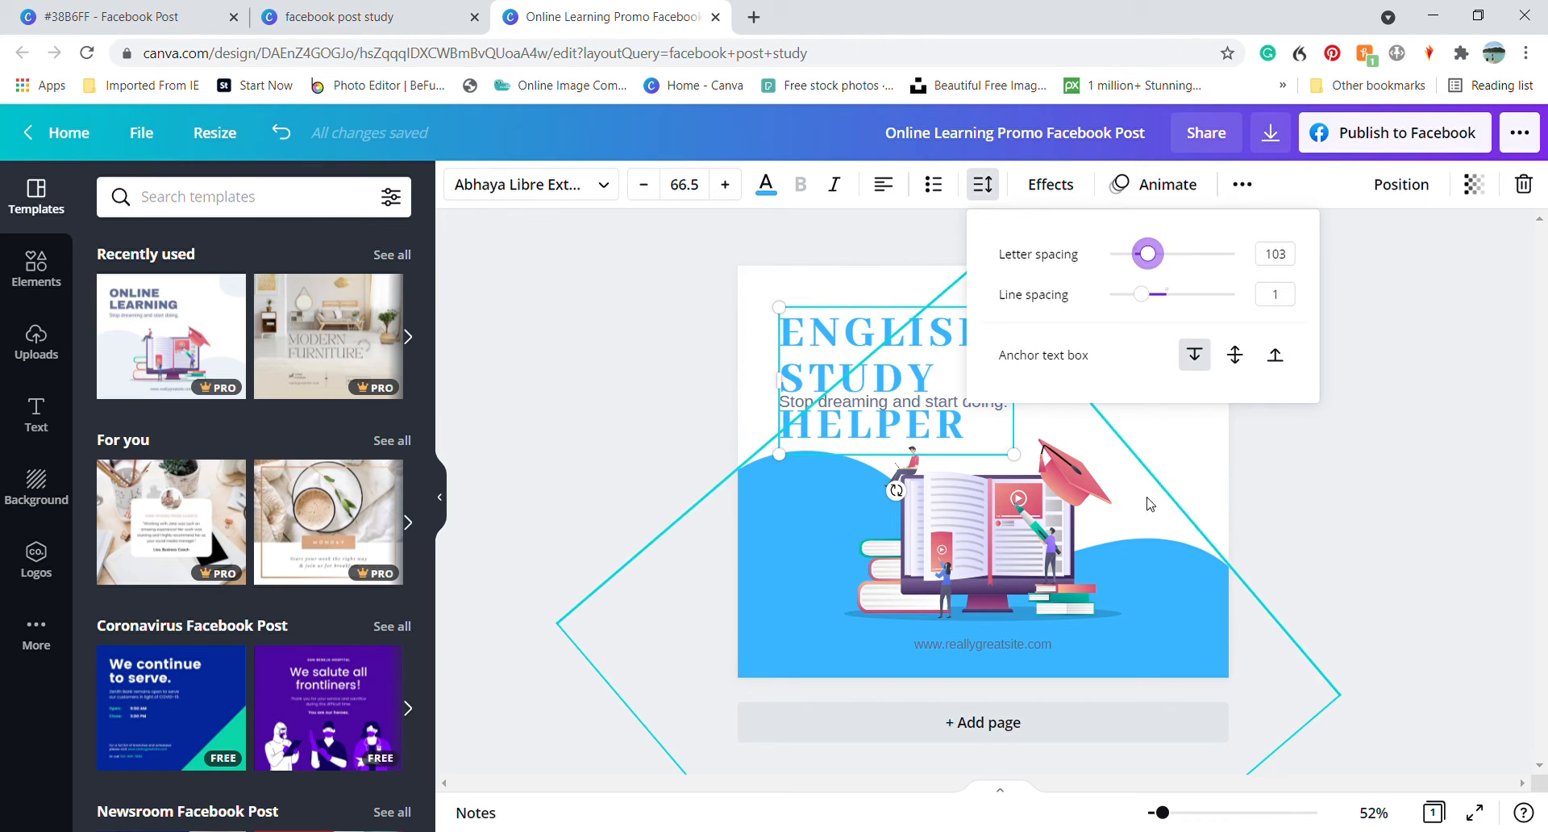
pyautogui.click(1177, 461)
# Move the heading up towards the page's upper-left corner and place the tagline directly below it, aligned with its left edge
pyautogui.moveTo(901, 362); pyautogui.dragTo(890, 334)
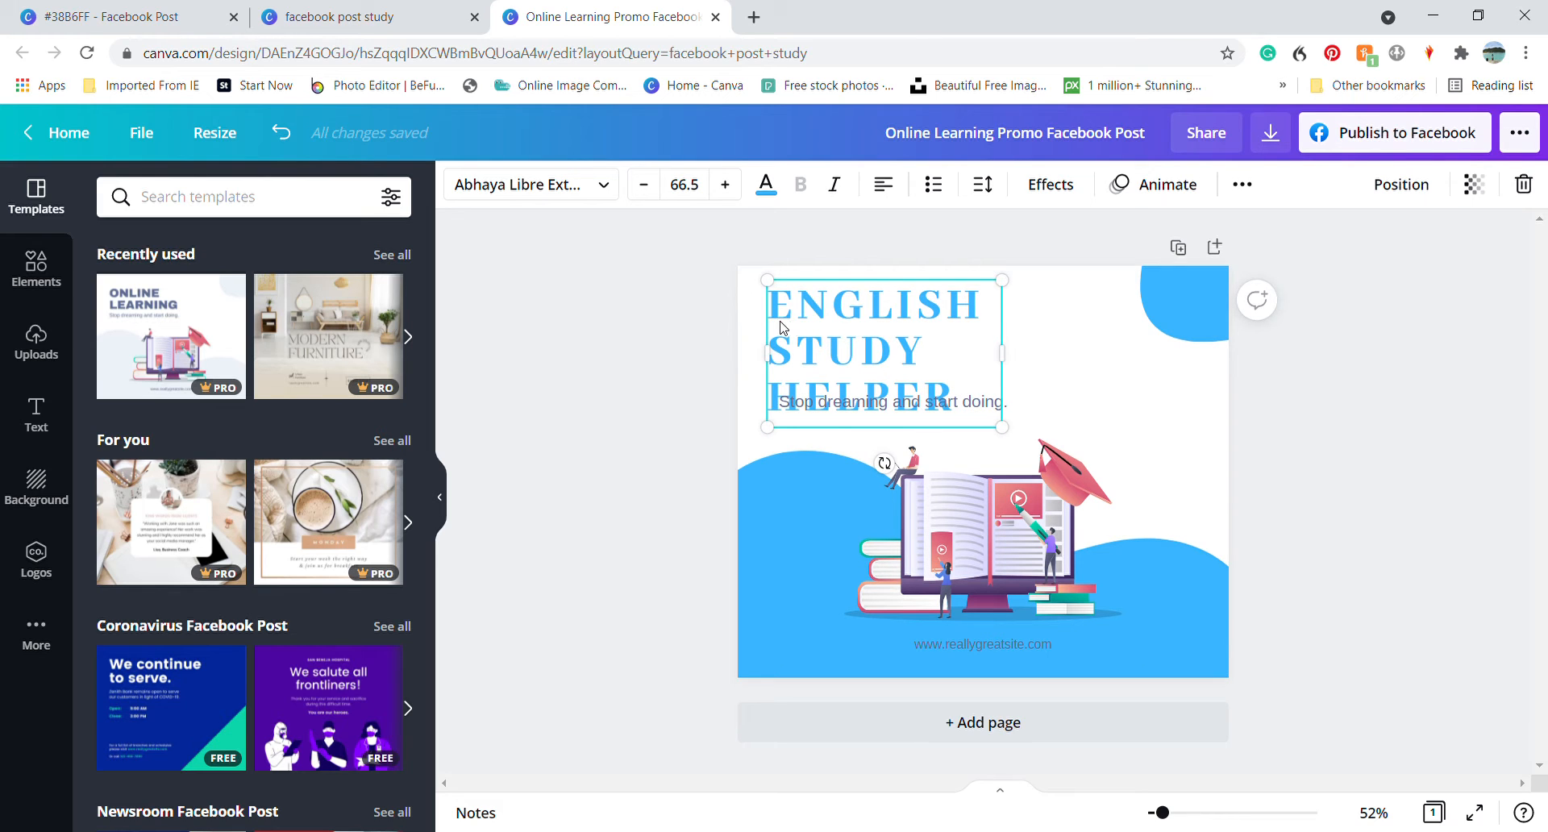
pyautogui.click(1078, 386)
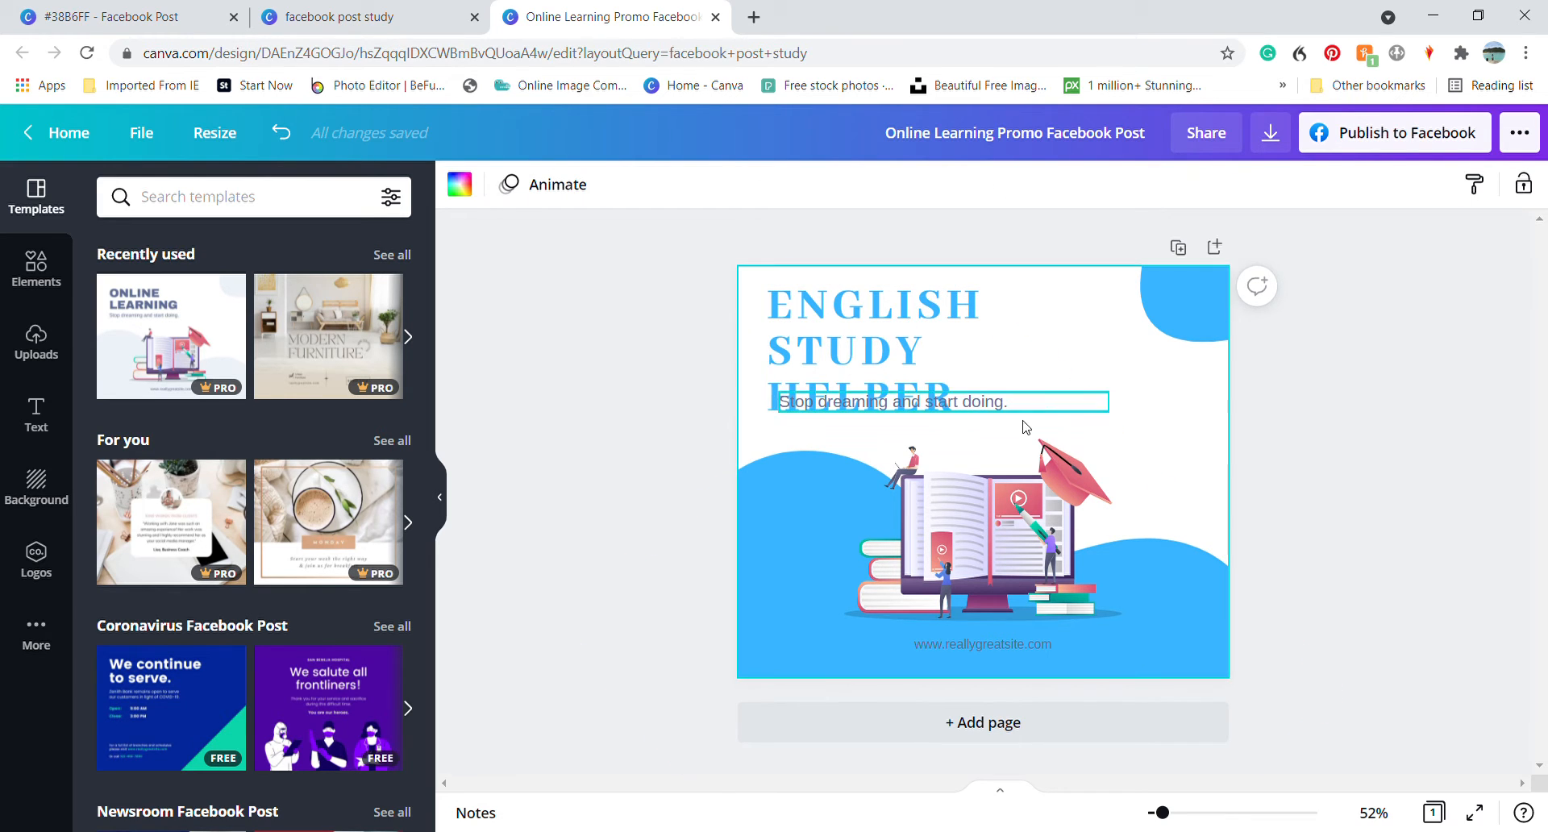
pyautogui.click(998, 403)
pyautogui.moveTo(998, 404); pyautogui.dragTo(989, 437)
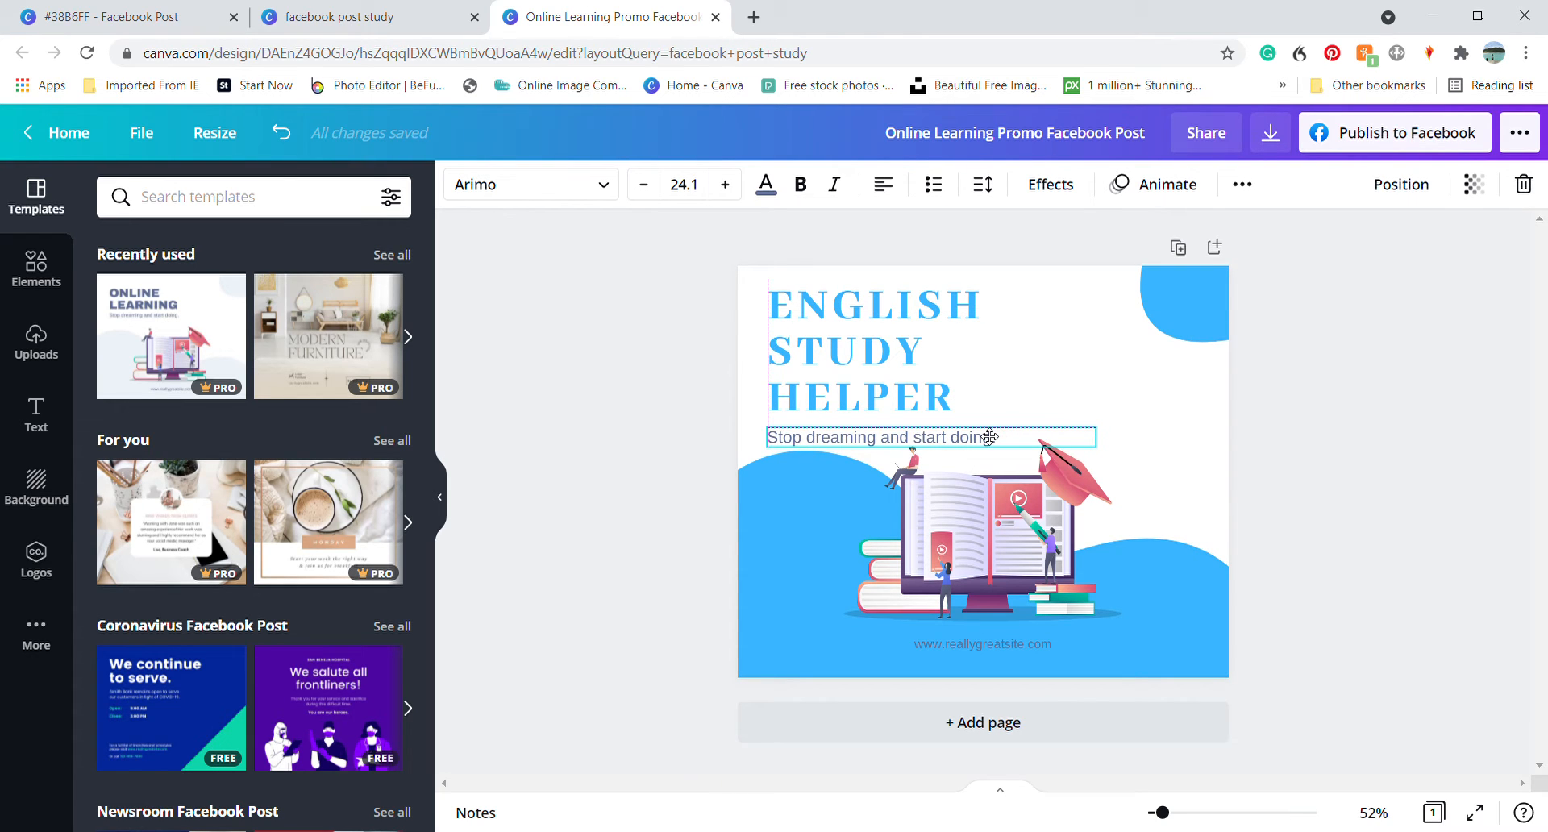
# Nudge the heading slightly upward to leave more space above the tagline
pyautogui.click(880, 384)
pyautogui.press('Up')
pyautogui.press('Up')
pyautogui.press('Up')
pyautogui.press('Up')
pyautogui.press('Up')
pyautogui.press('Up')
pyautogui.press('Up')
pyautogui.press('Up')
pyautogui.press('Up')
pyautogui.press('Up')
pyautogui.press('Up')
pyautogui.press('Up')
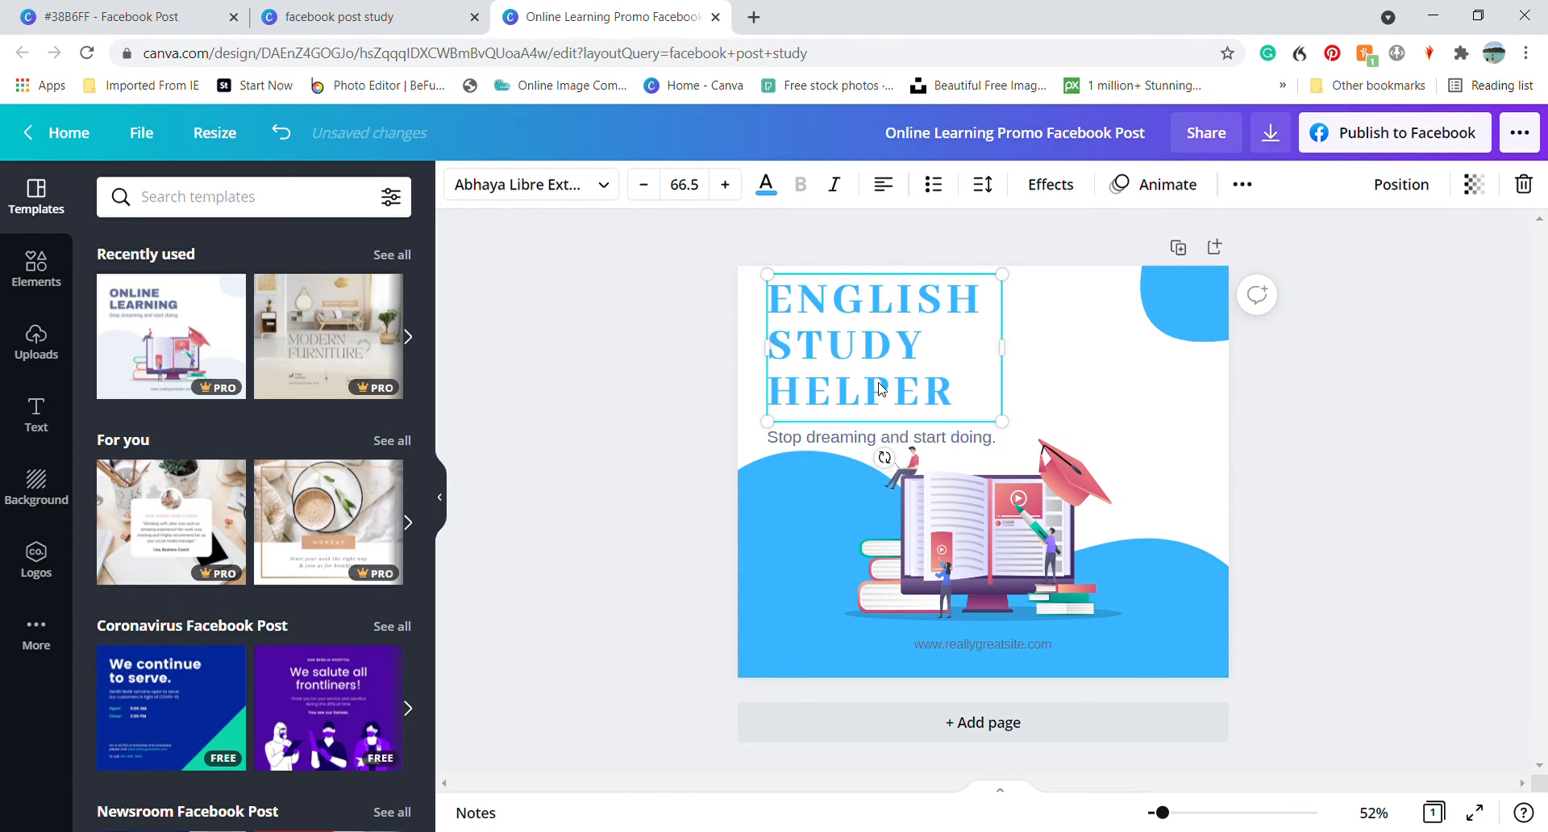
pyautogui.press('Up')
pyautogui.press('Up')
pyautogui.press('Up')
pyautogui.press('Up')
# Replace the tagline "Stop dreaming and start doing." with "Build & Improve"
pyautogui.click(843, 441)
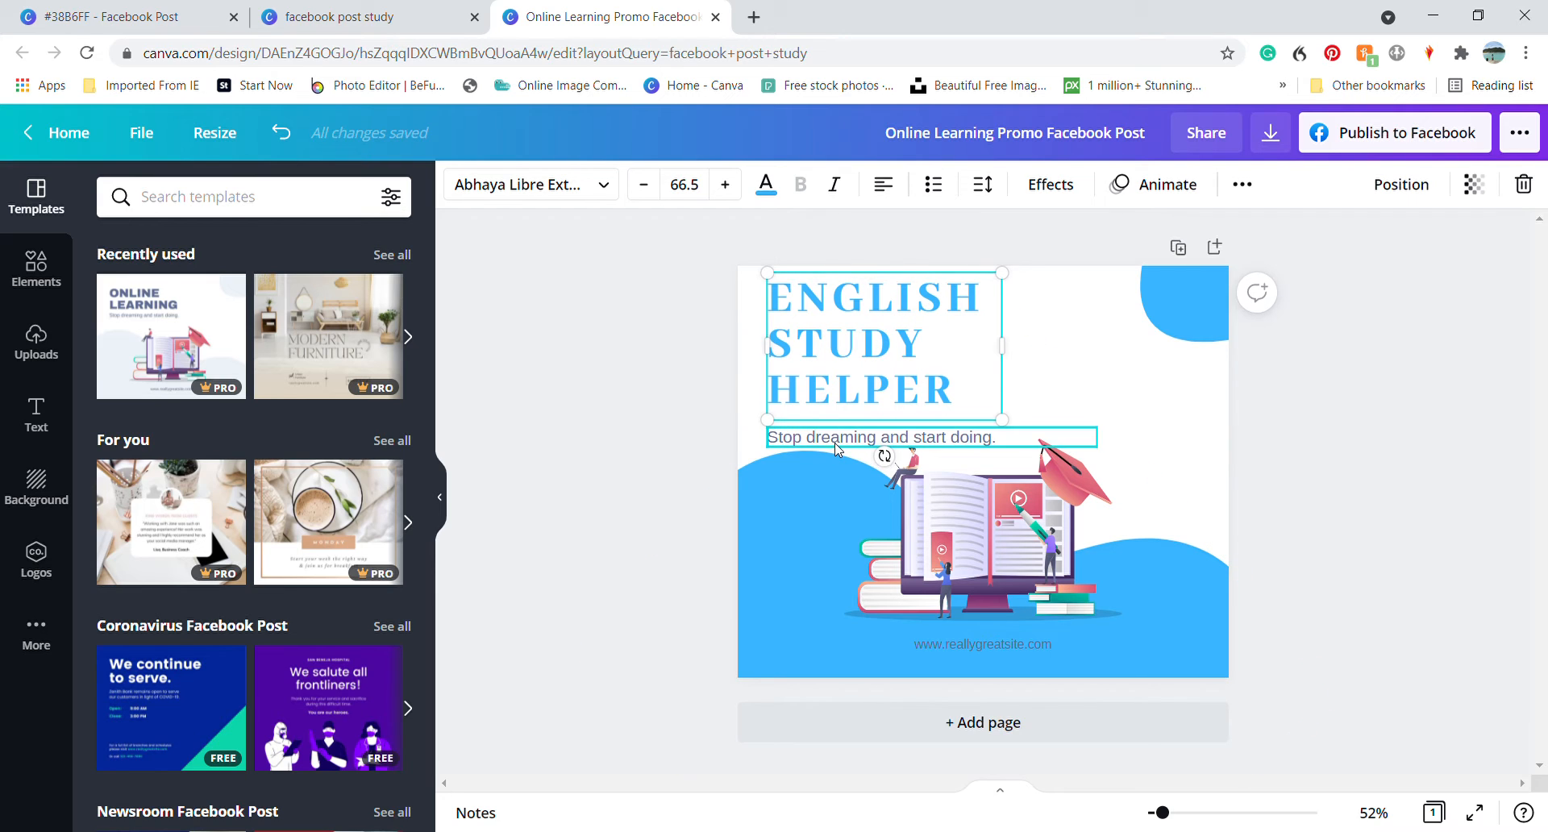
pyautogui.click(947, 442)
pyautogui.click(1020, 441)
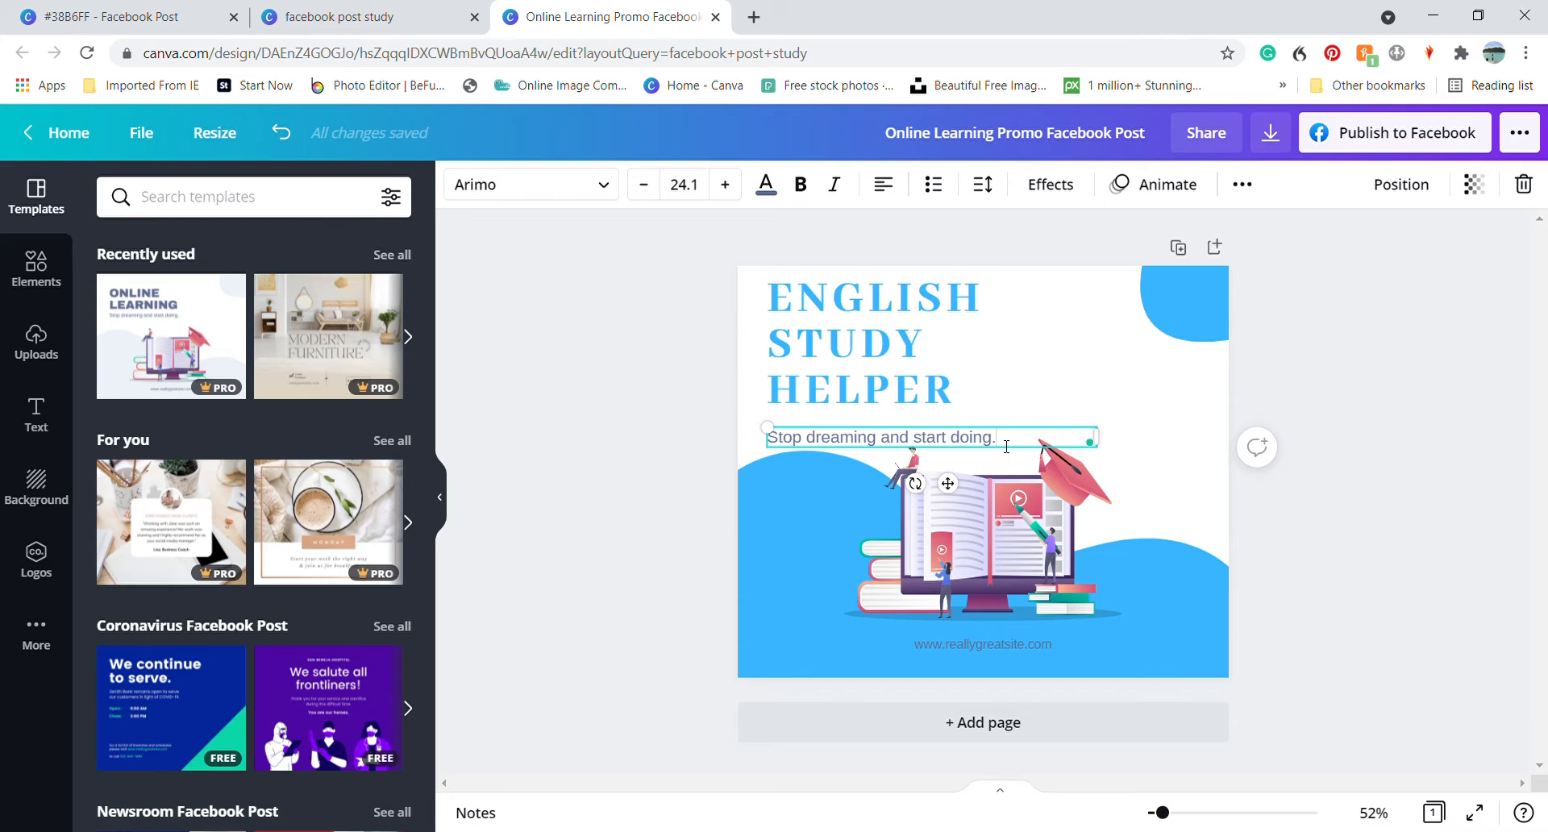
pyautogui.moveTo(1007, 447); pyautogui.dragTo(757, 476)
pyautogui.write('Bu')
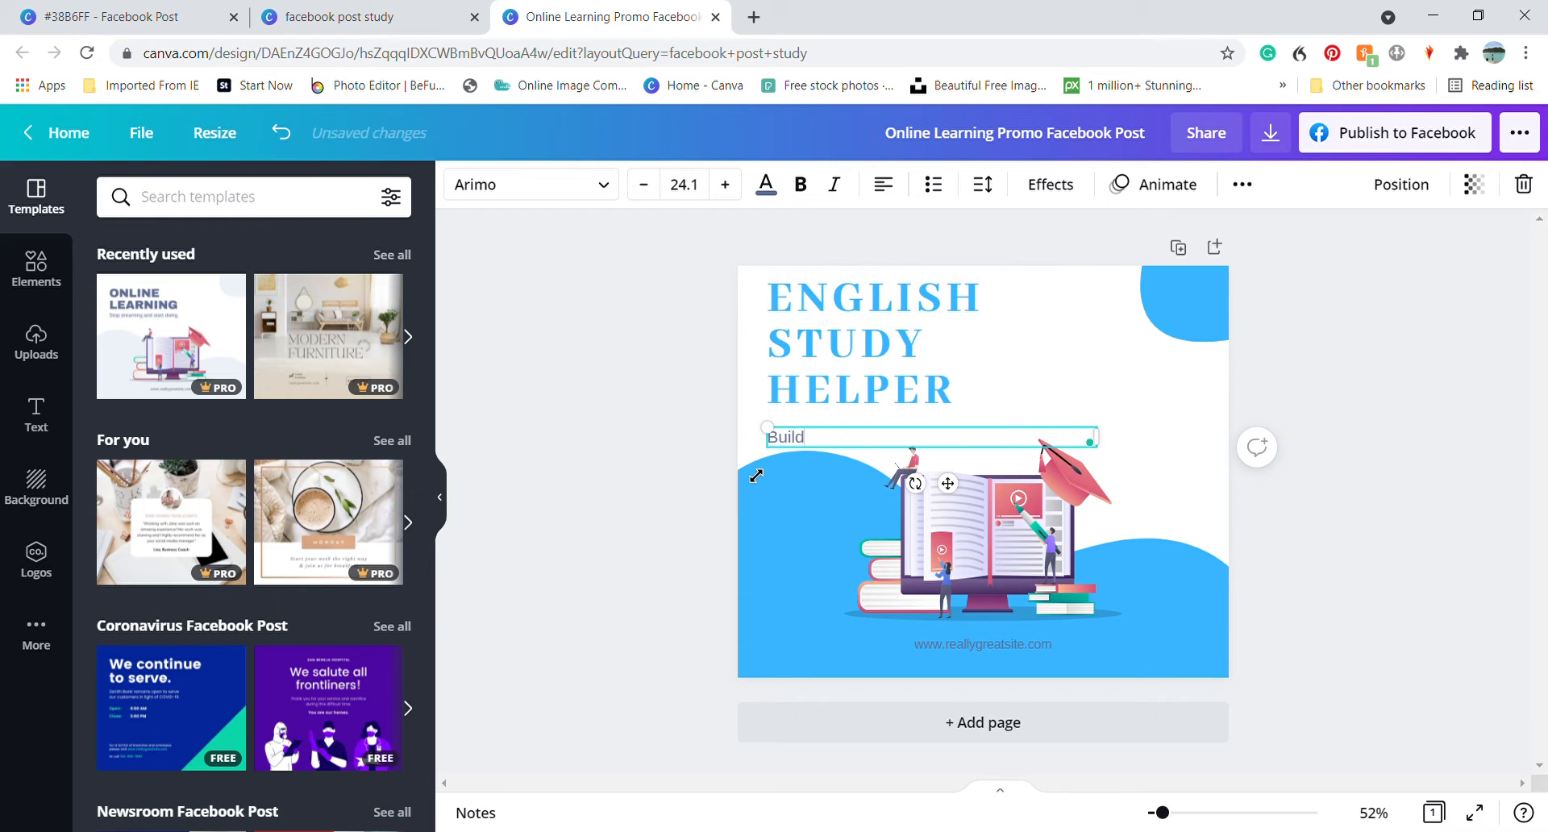
pyautogui.write('ild & Improve')
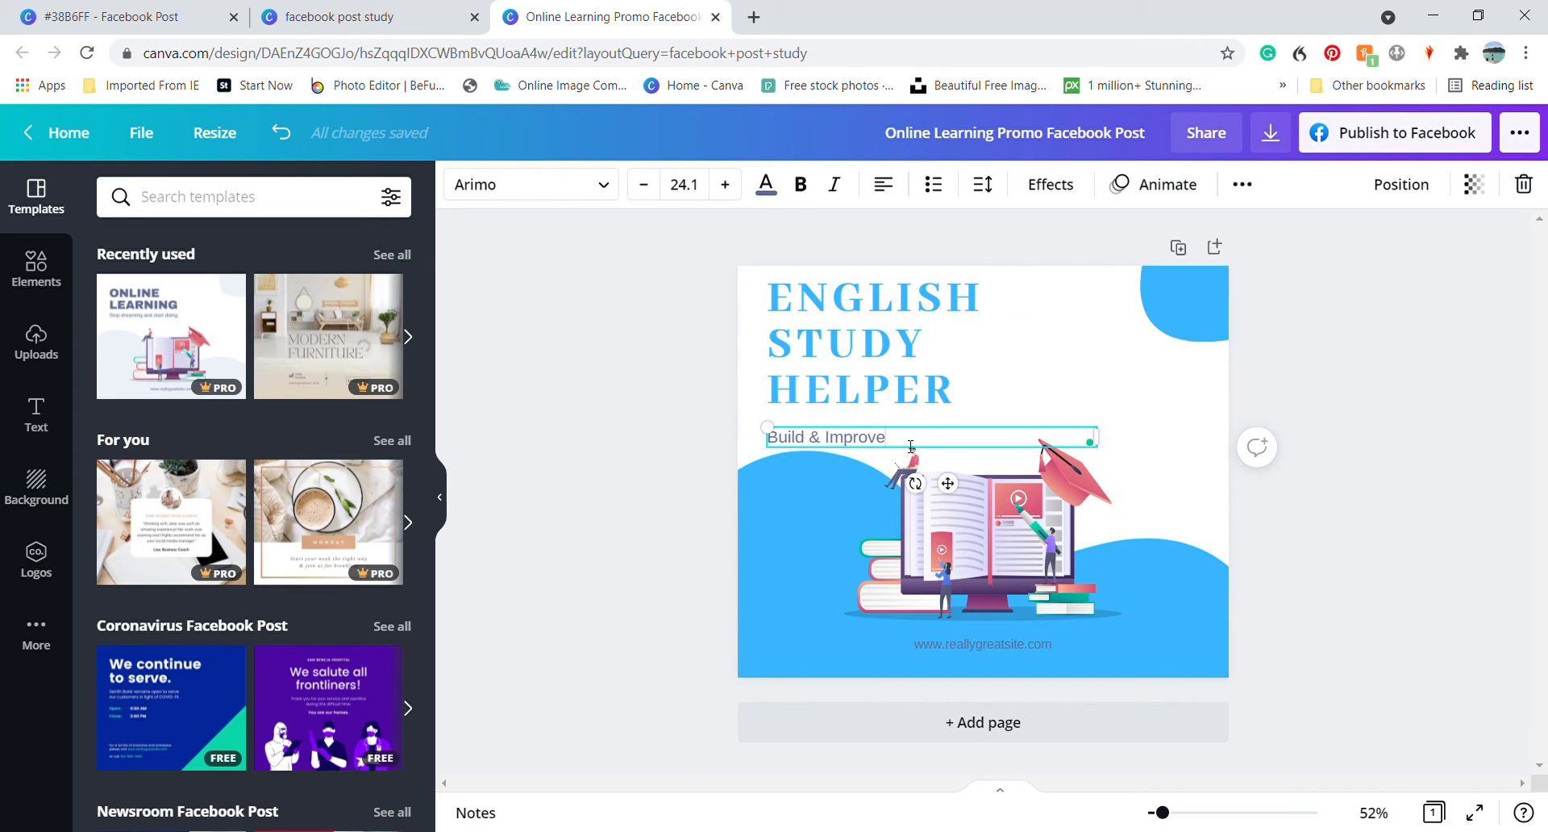
# Set the Build & Improve tagline's text colour to black
pyautogui.moveTo(895, 450); pyautogui.dragTo(781, 443)
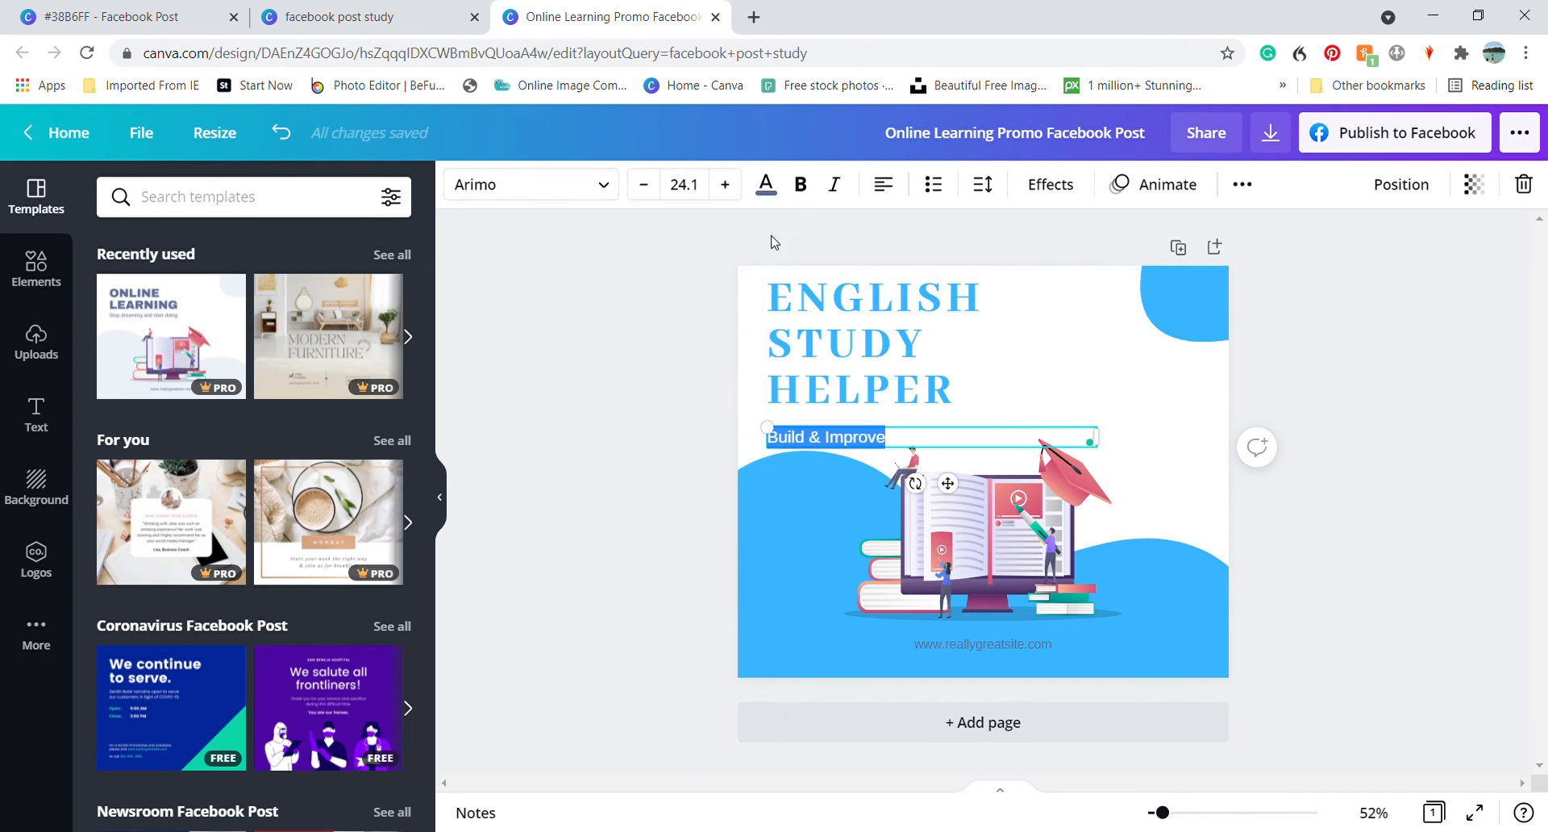
pyautogui.click(766, 183)
pyautogui.click(118, 468)
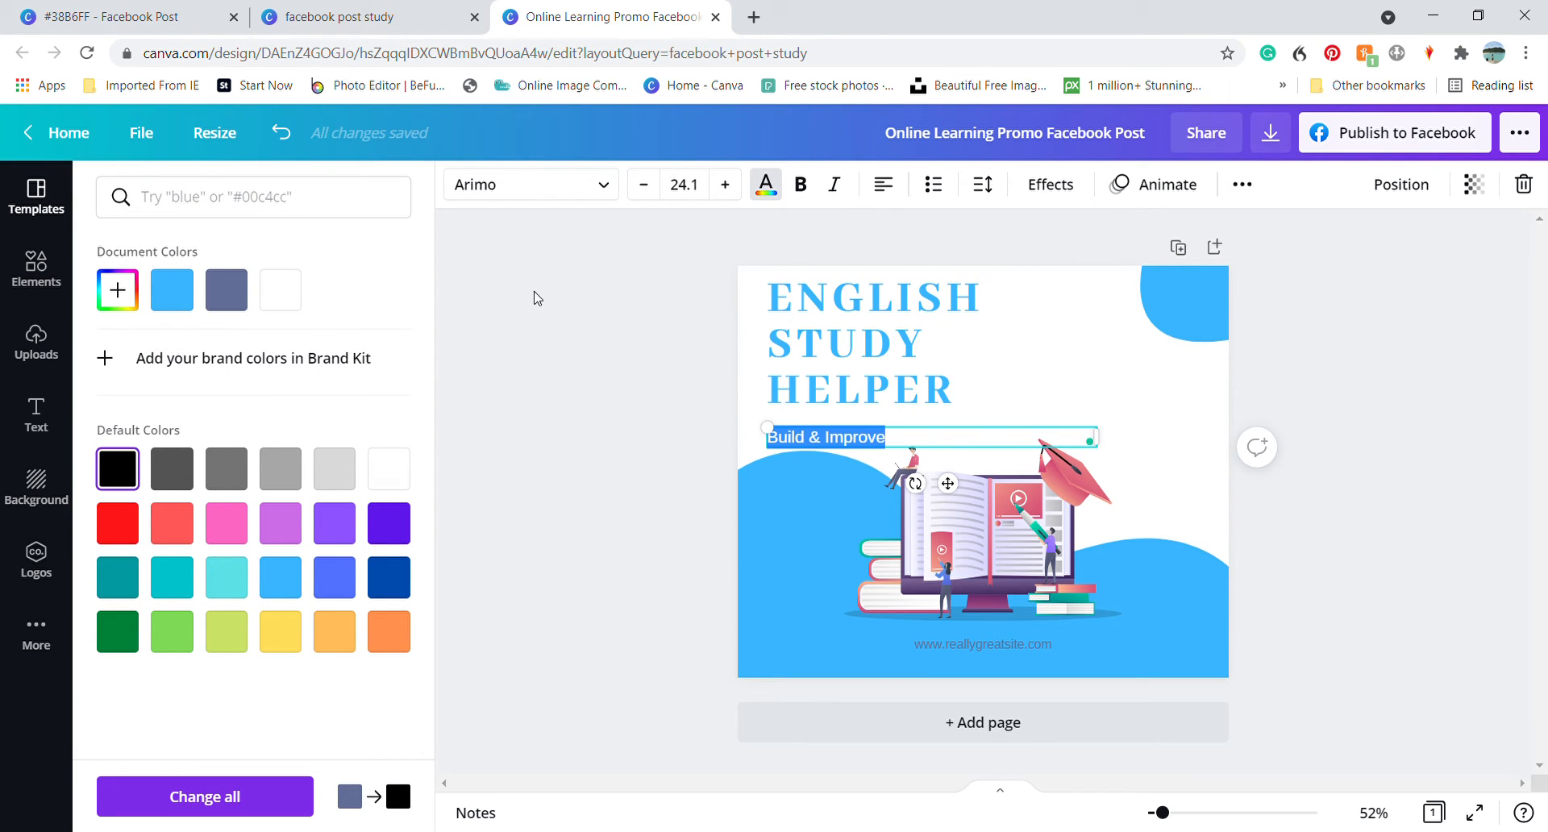
# Look up the tagline's font in the finished #38B6FF design and apply Allura to the new Build & Improve tagline
pyautogui.click(105, 16)
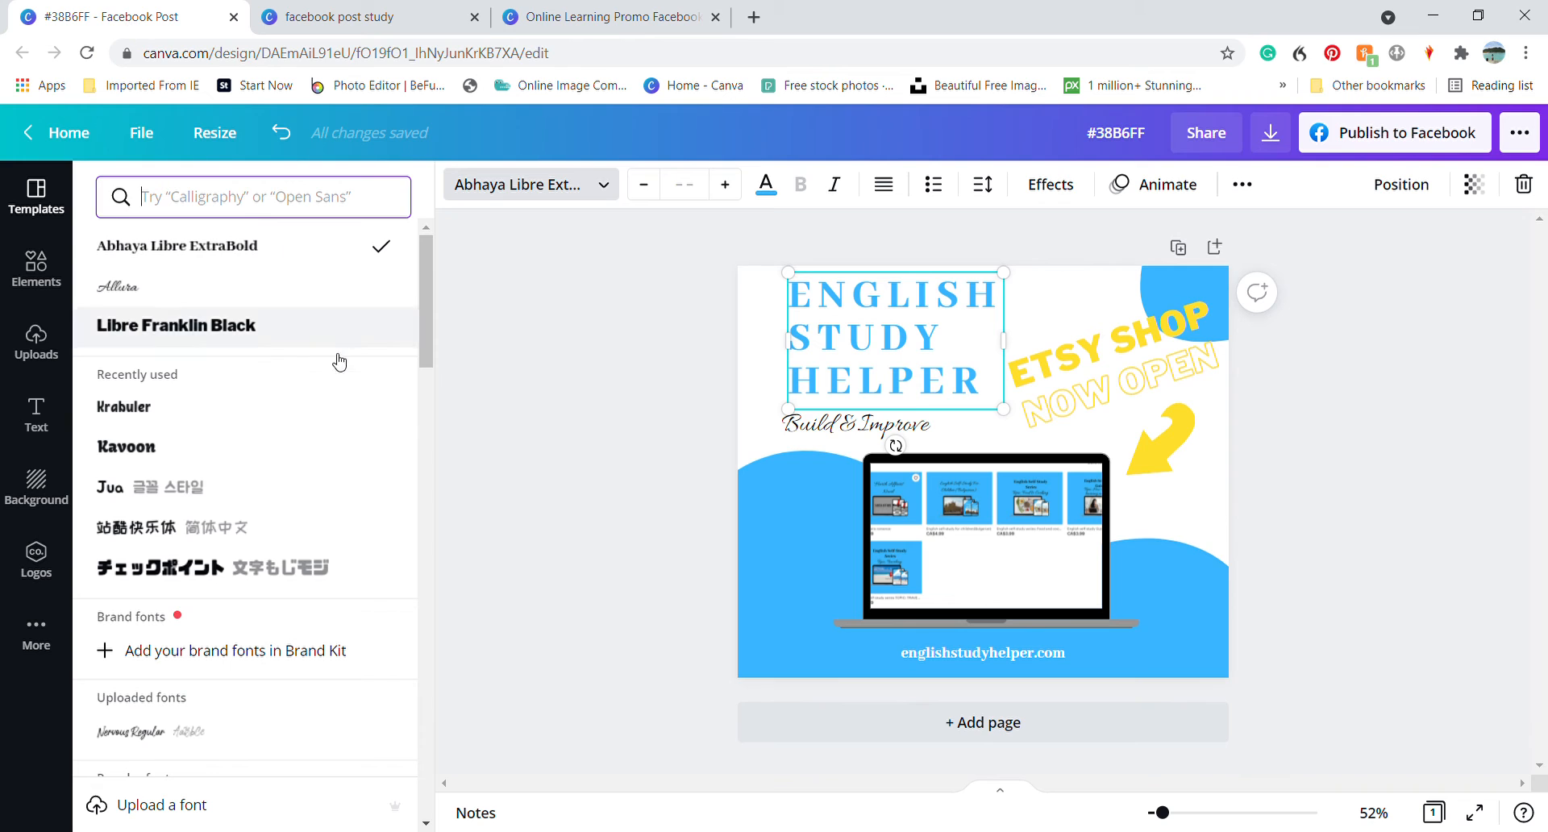
pyautogui.click(816, 429)
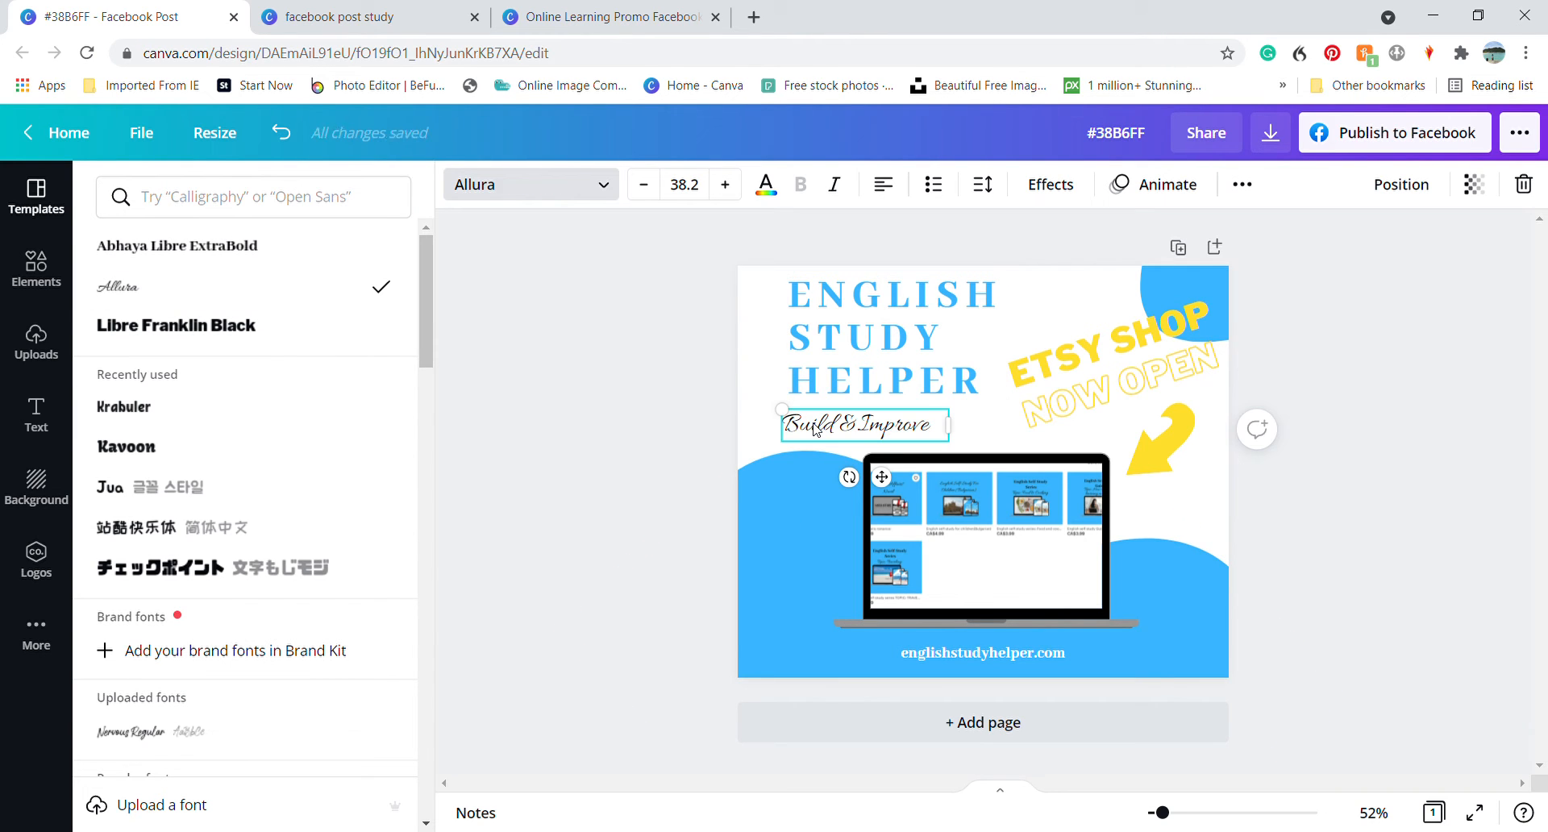
pyautogui.click(555, 17)
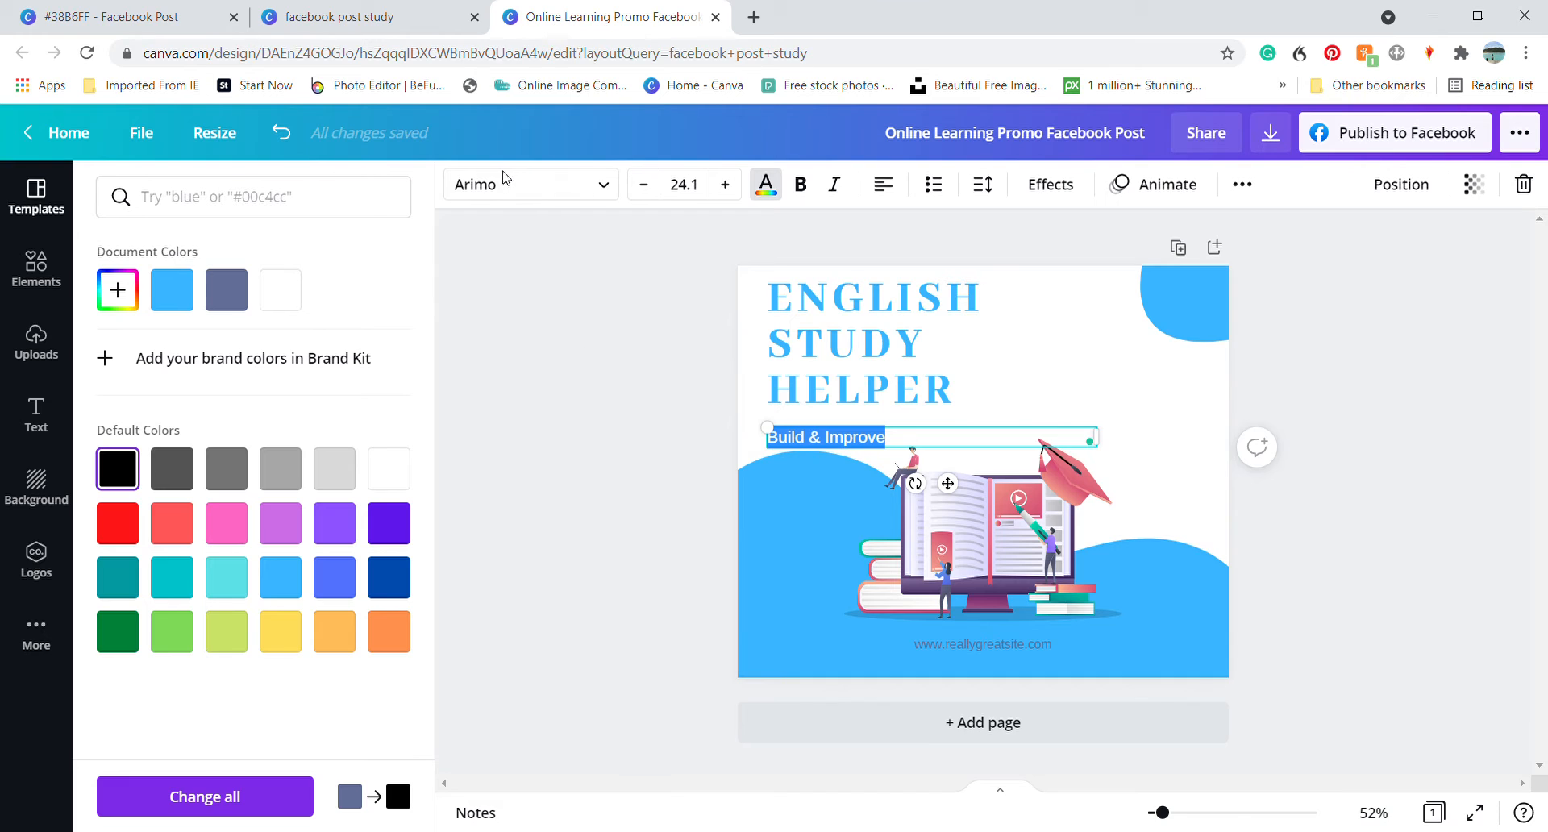
pyautogui.click(506, 179)
pyautogui.click(191, 380)
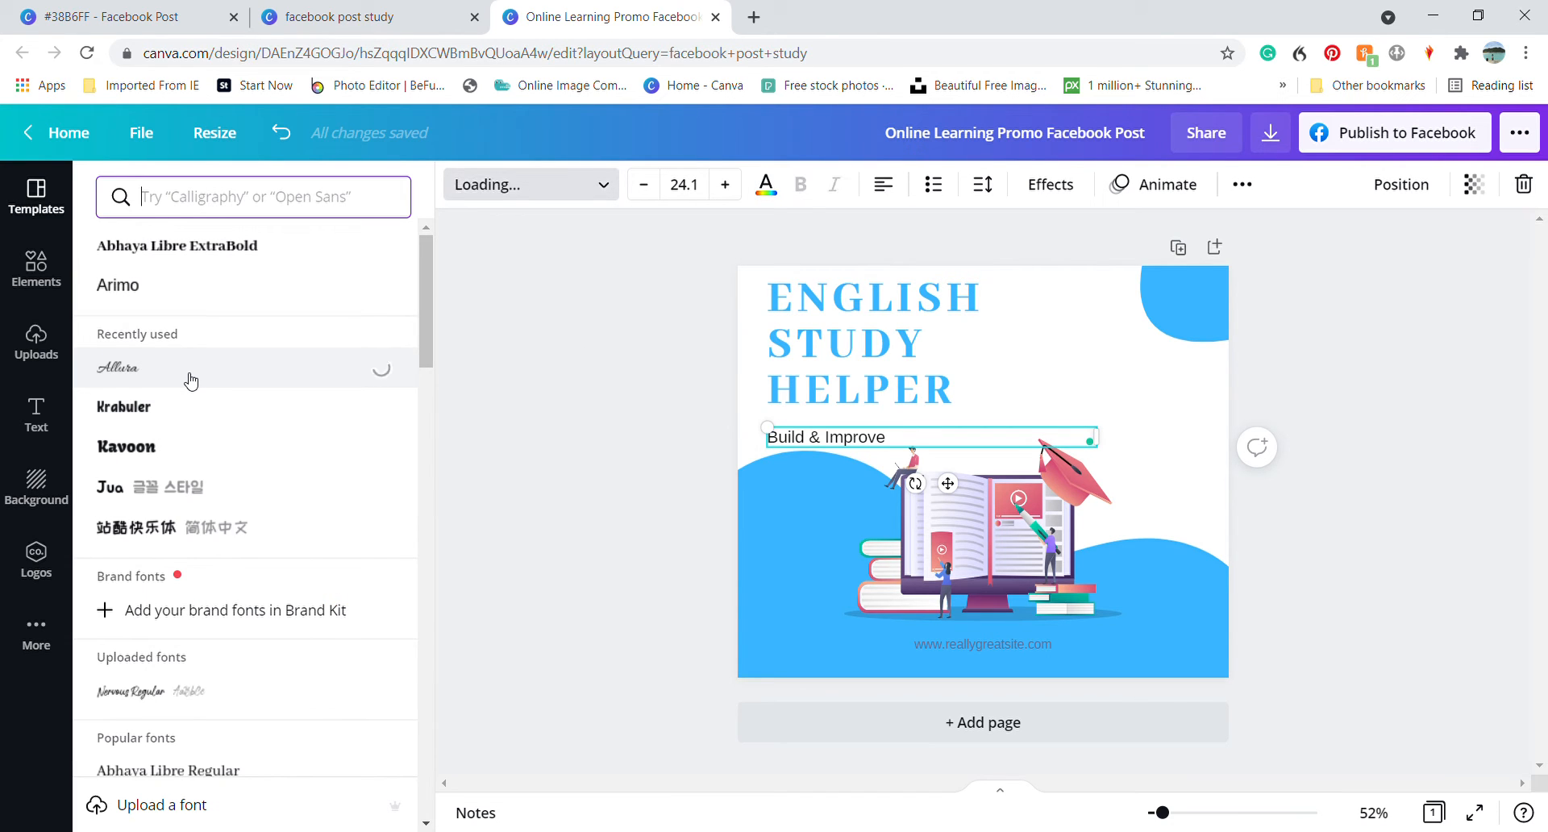
# Increase the Build & Improve tagline's font size to 38.1
pyautogui.click(725, 186)
pyautogui.click(726, 185)
pyautogui.click(725, 186)
pyautogui.click(726, 185)
pyautogui.click(725, 186)
pyautogui.click(726, 185)
pyautogui.click(726, 185)
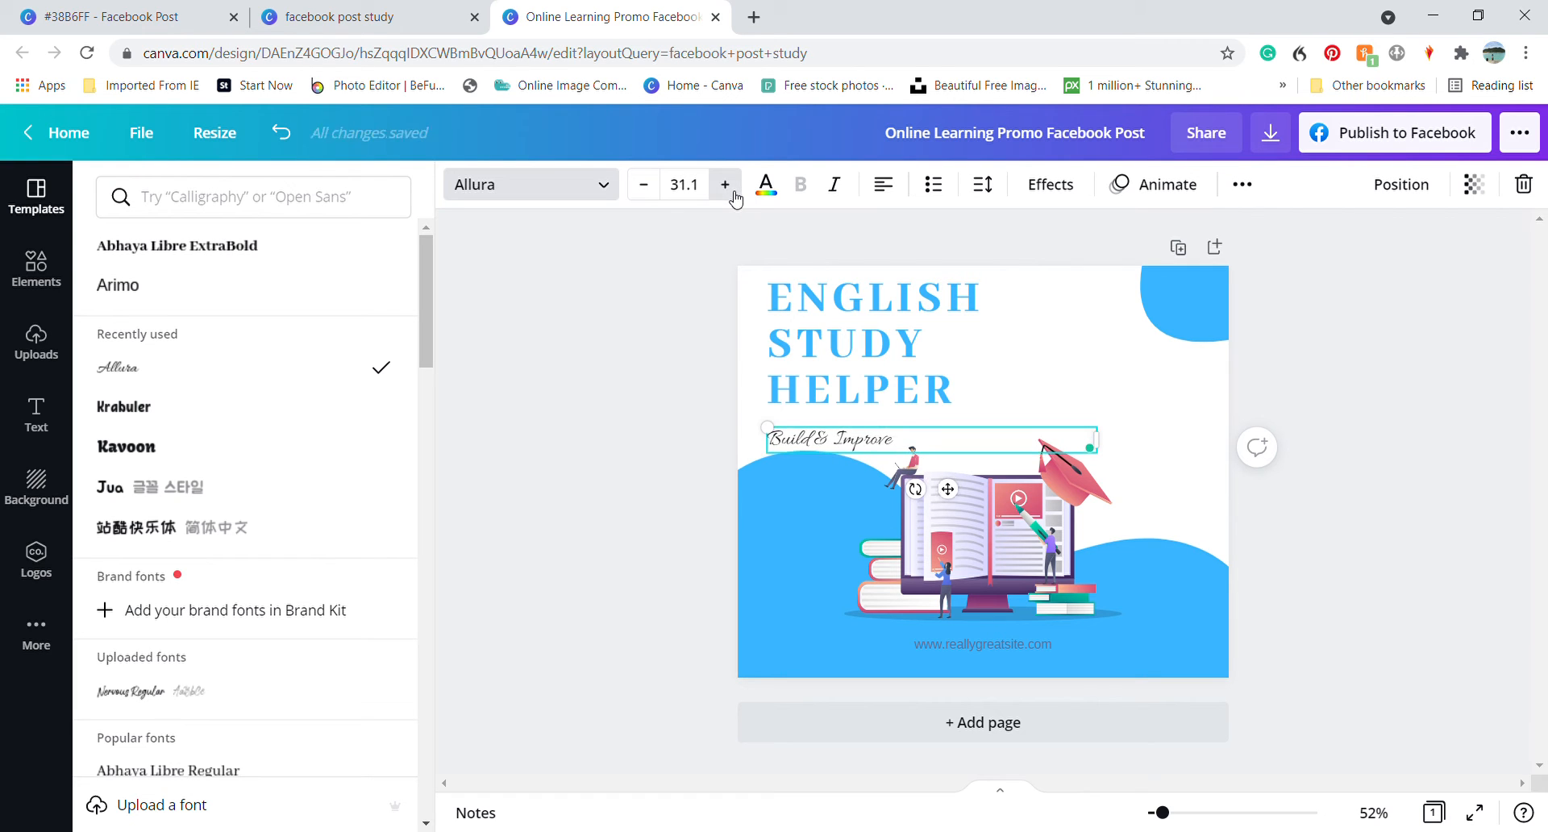
pyautogui.click(726, 185)
pyautogui.click(726, 186)
pyautogui.click(726, 186)
pyautogui.click(726, 185)
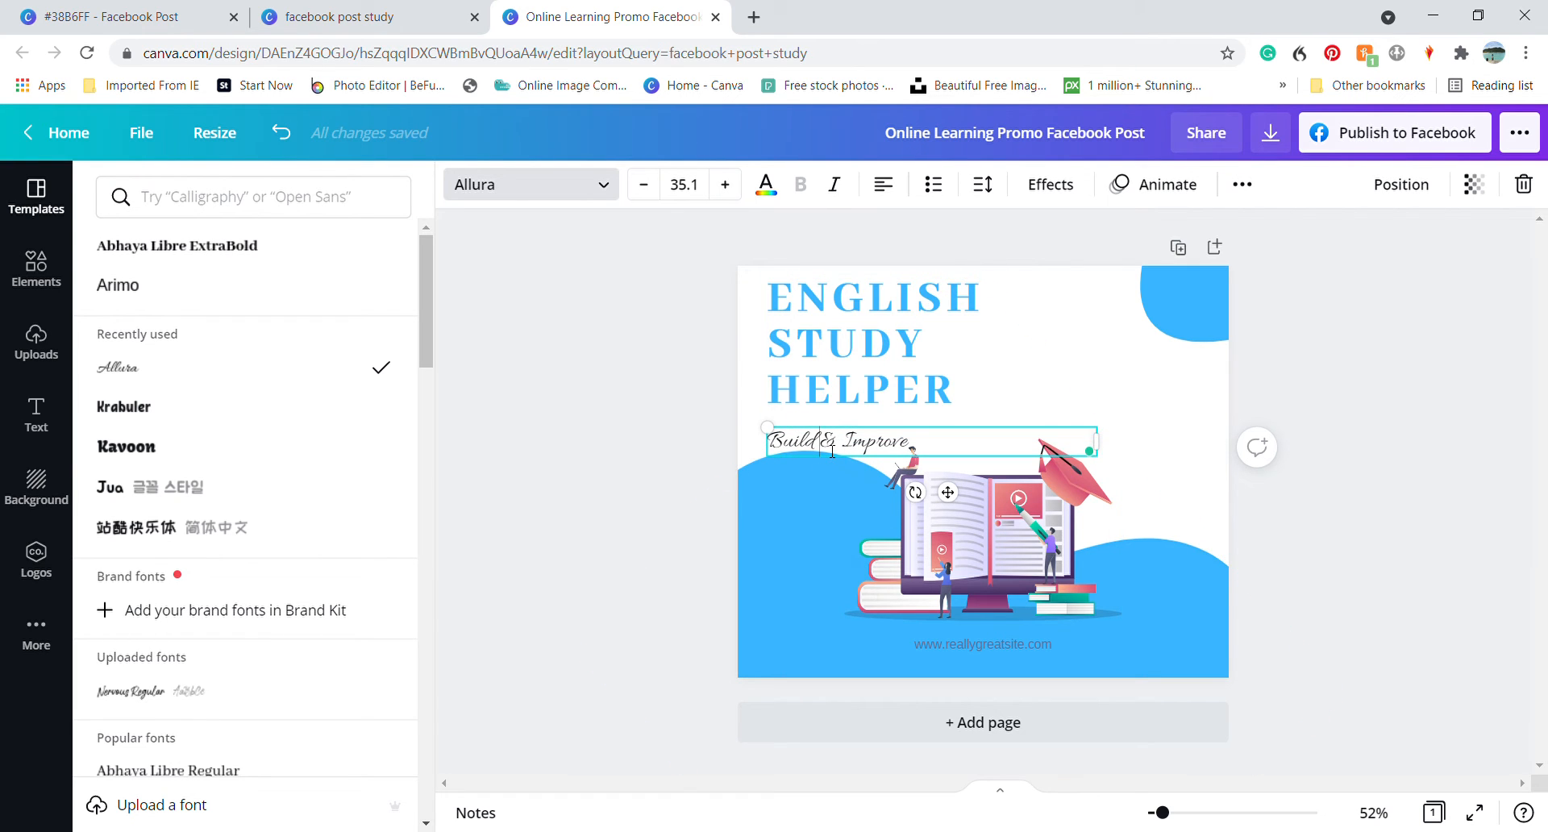
pyautogui.click(726, 186)
pyautogui.click(726, 185)
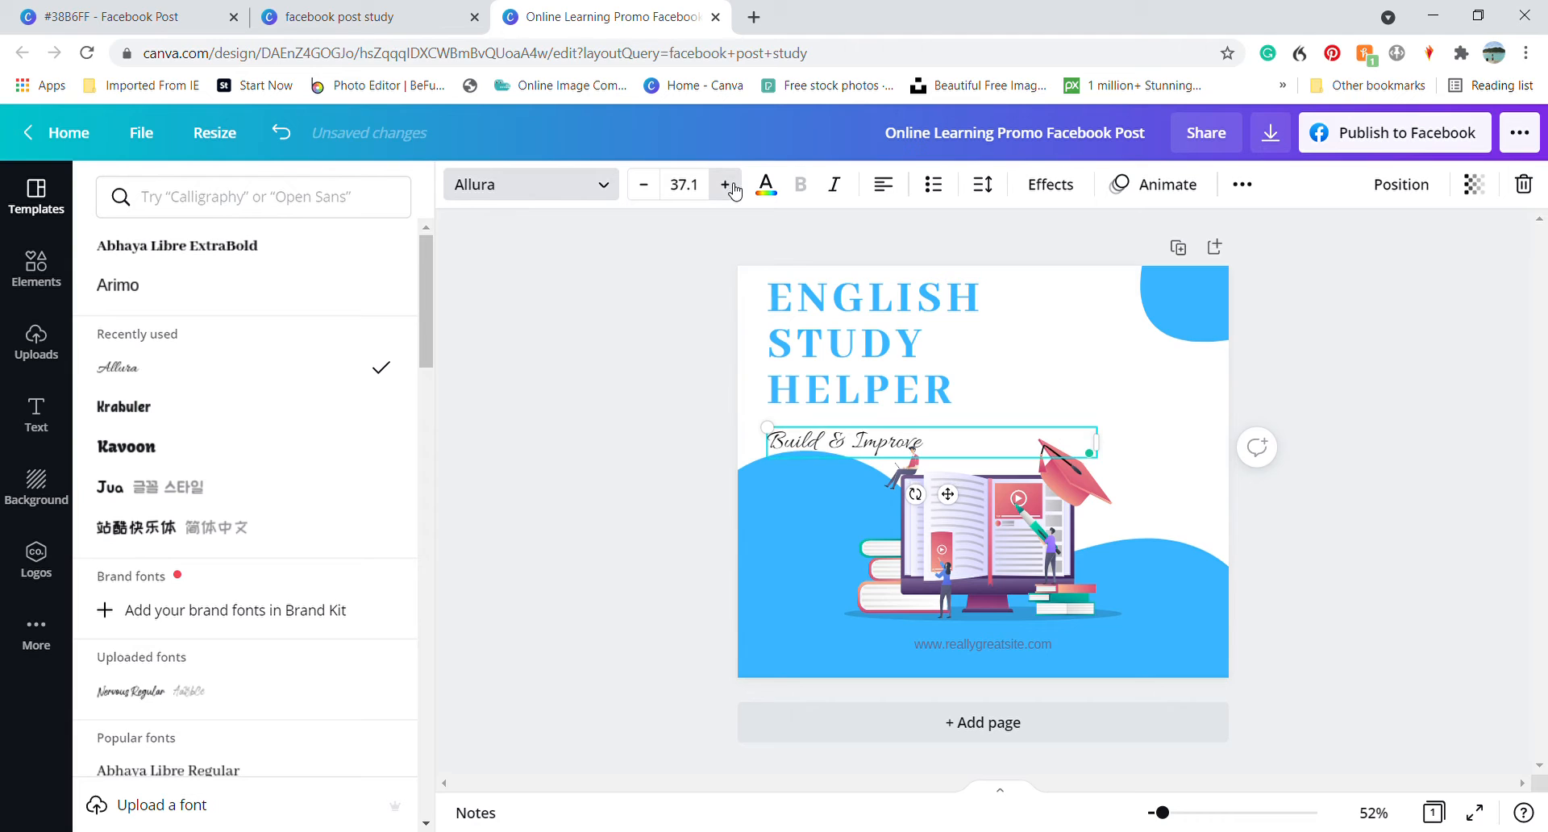
pyautogui.click(726, 185)
# Nudge the heading and tagline slightly up and the large blue wave shape slightly down to separate them
pyautogui.click(841, 369)
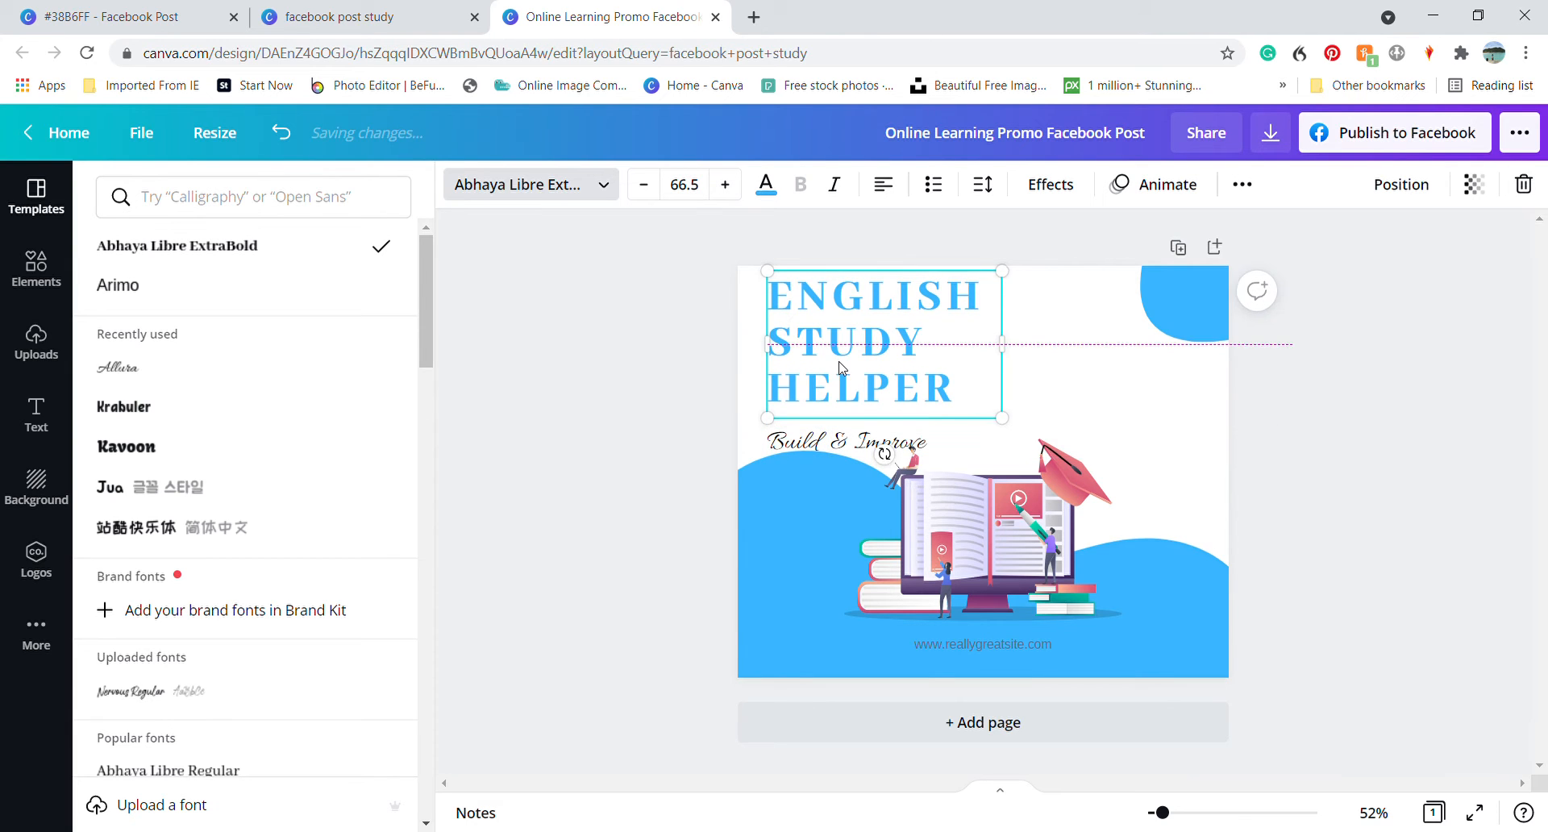
pyautogui.click(807, 454)
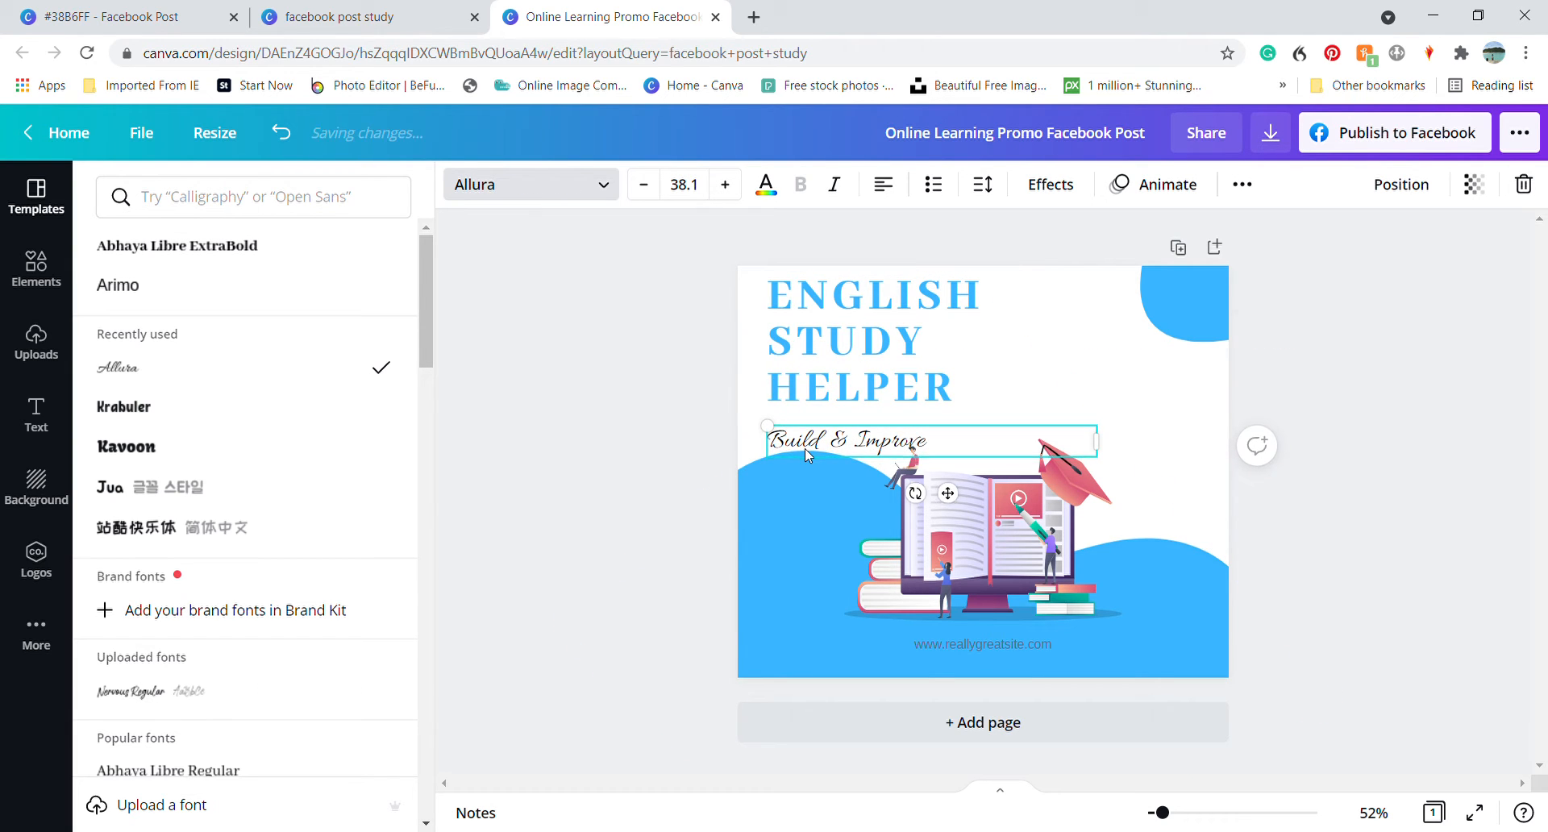
pyautogui.click(791, 602)
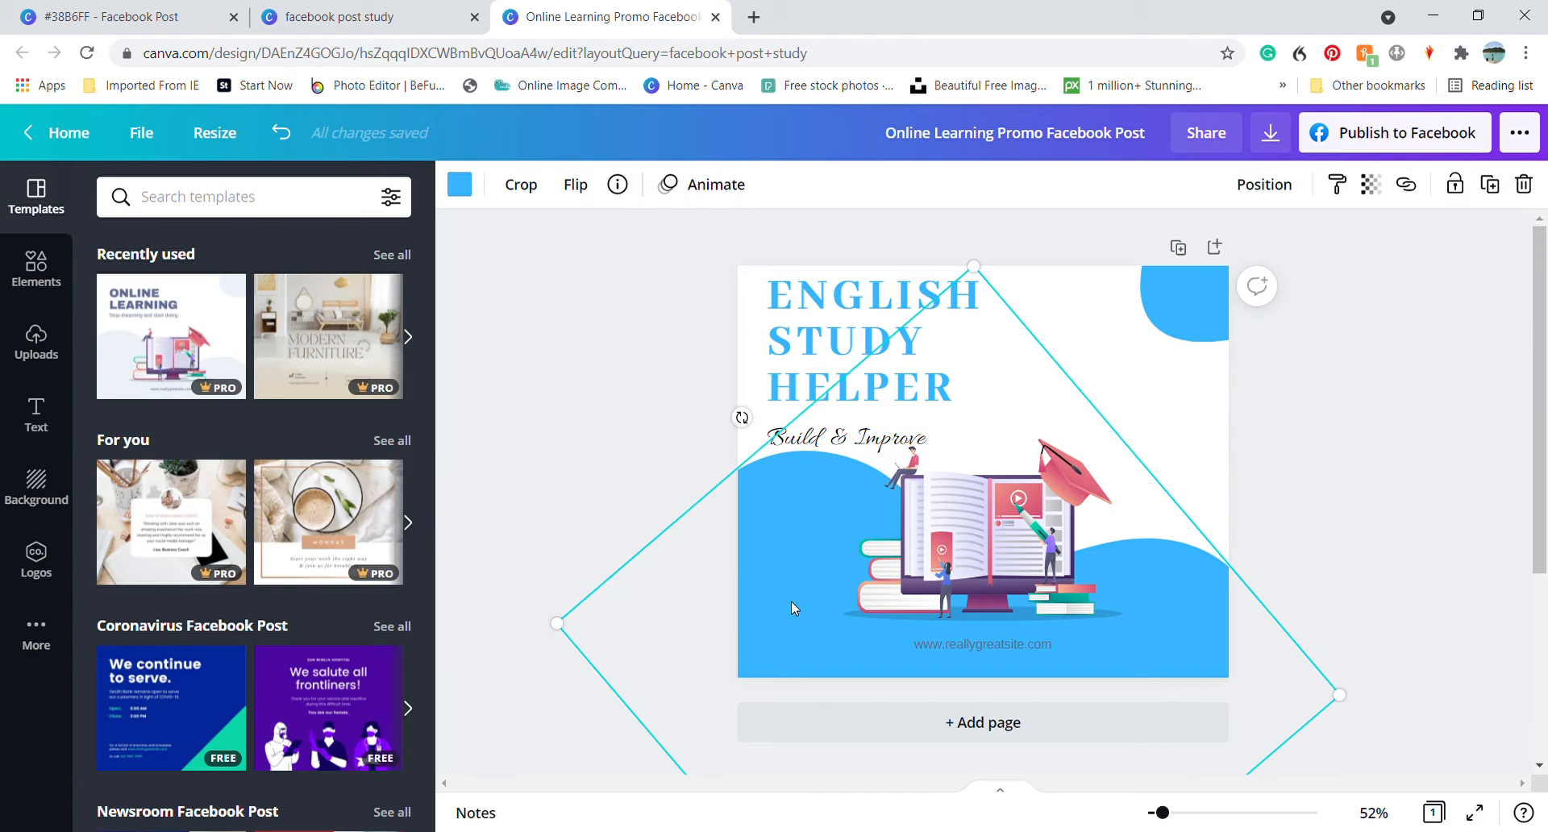
pyautogui.press('Down')
pyautogui.press('Down')
pyautogui.press('Down')
pyautogui.press('Down')
pyautogui.press('Down')
pyautogui.press('Down')
pyautogui.press('Down')
pyautogui.press('Down')
pyautogui.press('Down')
pyautogui.press('Down')
pyautogui.press('Down')
pyautogui.press('Down')
pyautogui.press('Down')
pyautogui.press('Down')
pyautogui.press('Down')
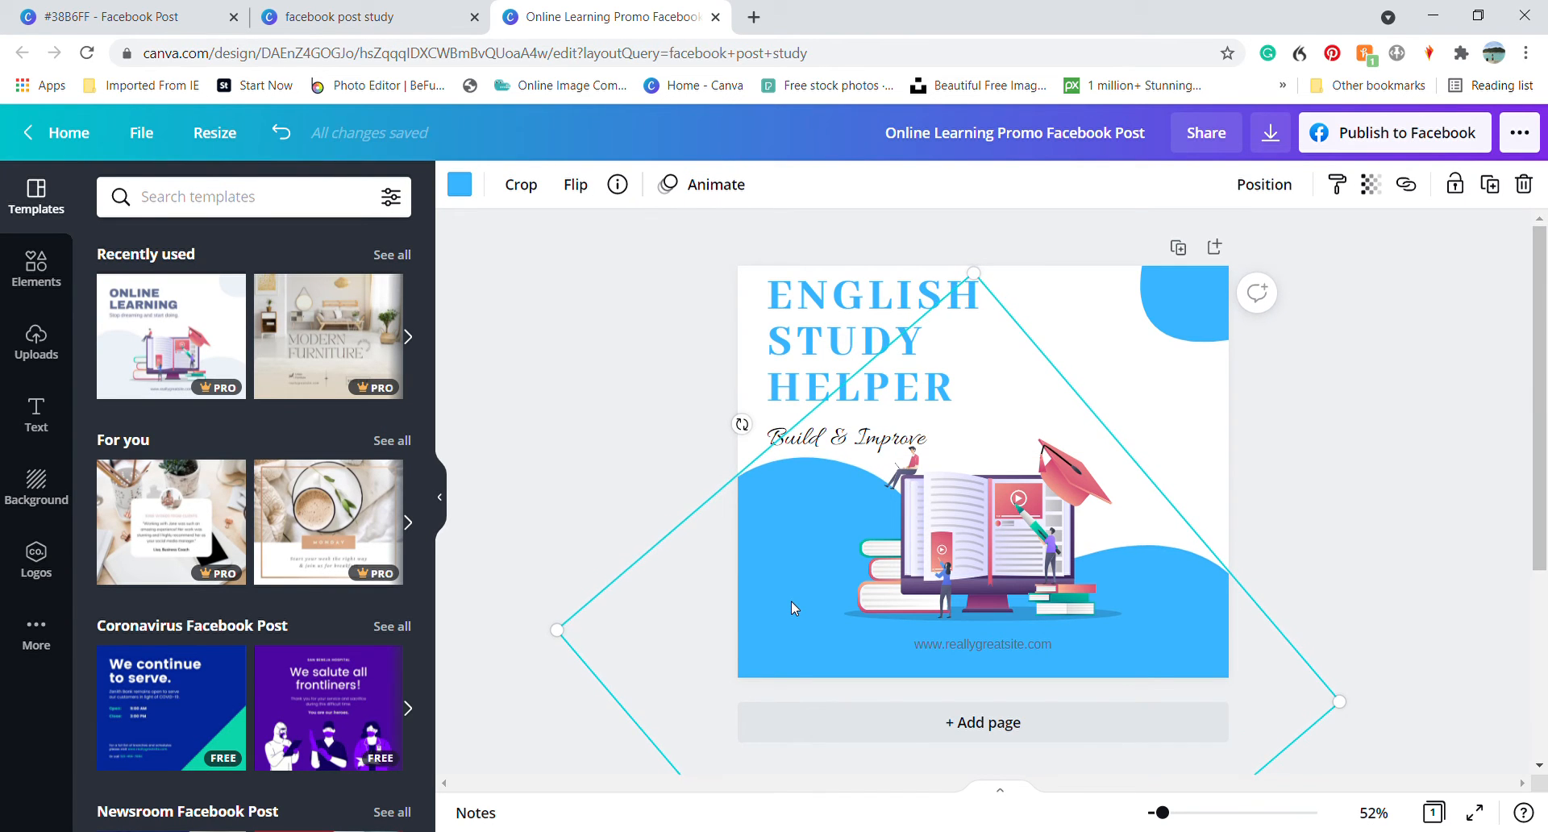
# Delete the computer and books illustration from the Online Learning post
pyautogui.click(1410, 516)
pyautogui.click(923, 562)
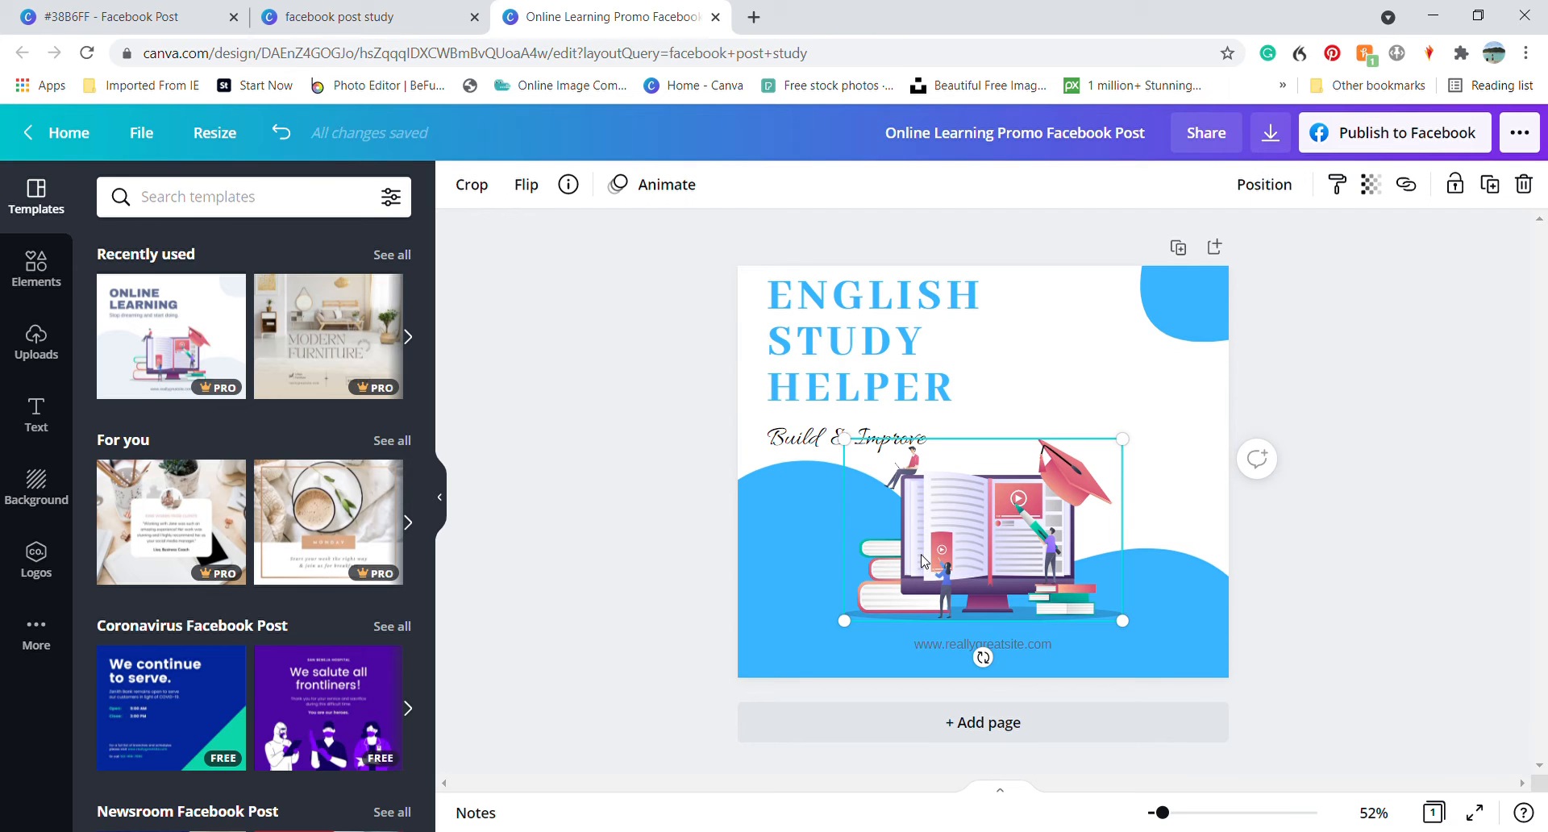
pyautogui.press('Delete')
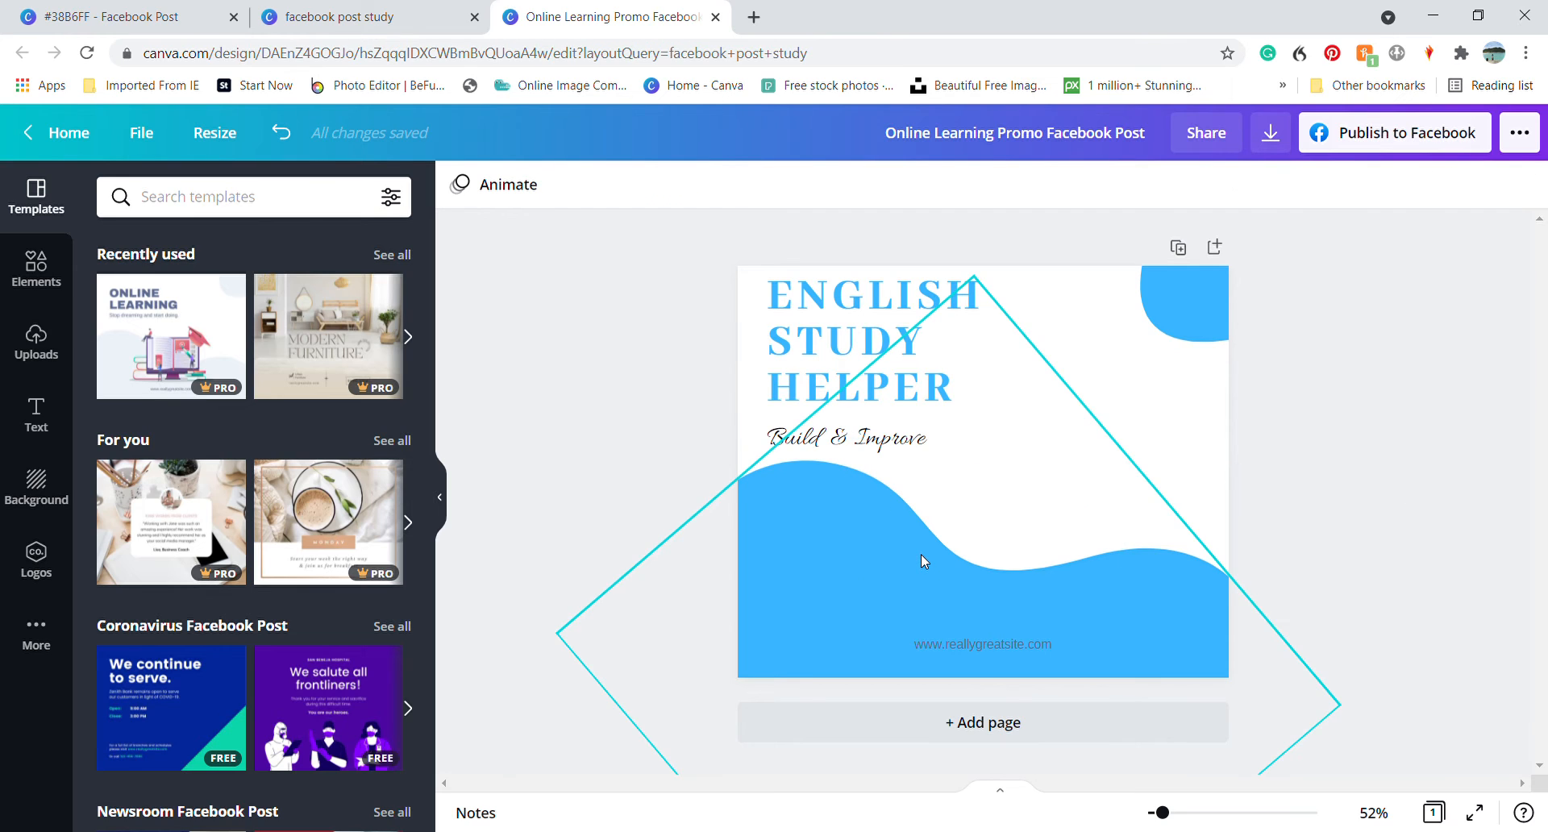
# Copy the laptop mockup from the finished #38B6FF design and paste it into the Online Learning post
pyautogui.click(77, 13)
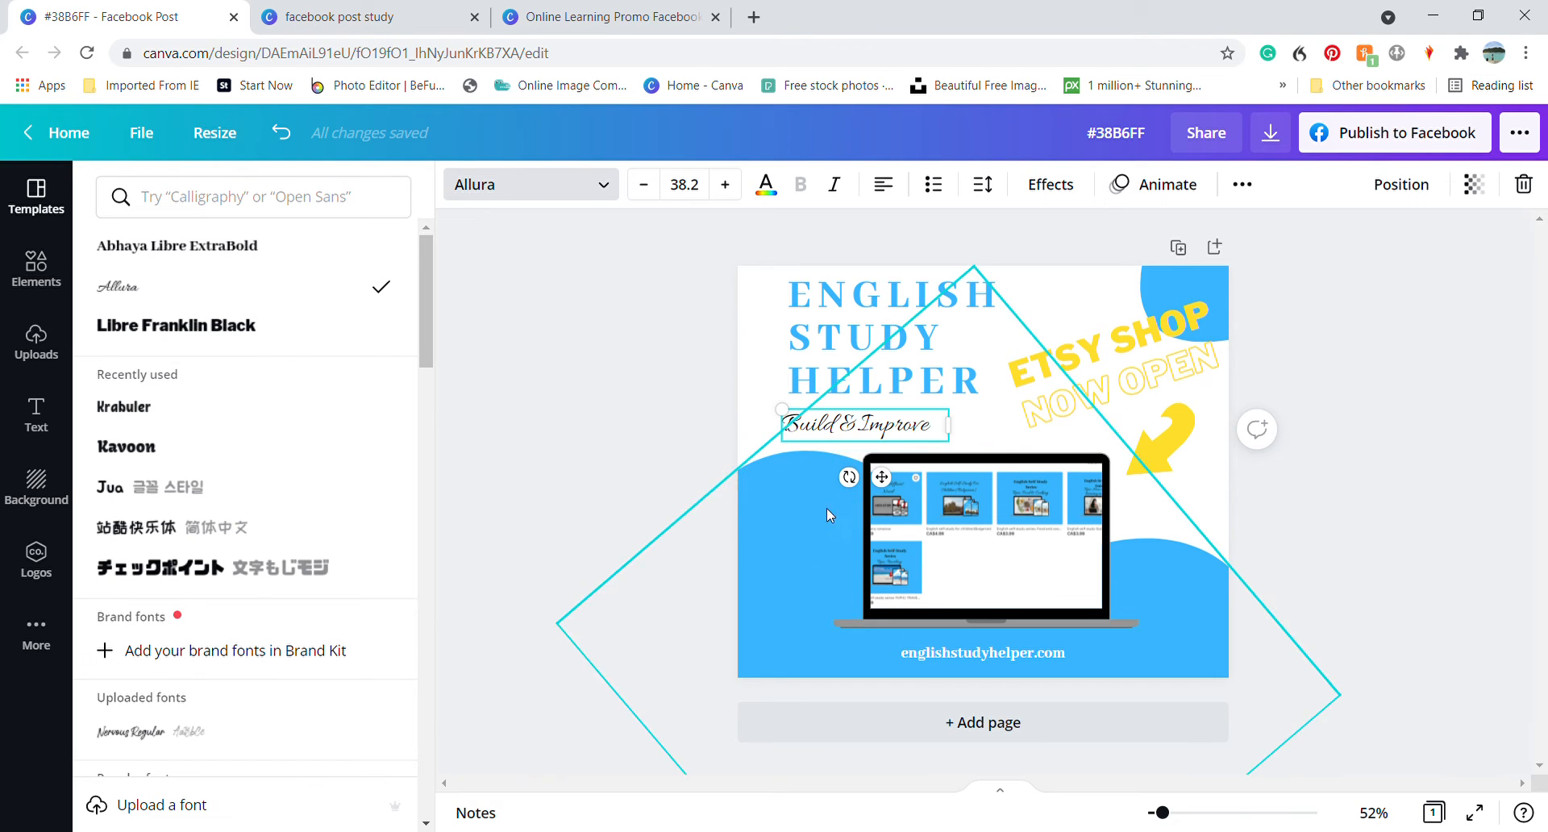
pyautogui.click(1007, 619)
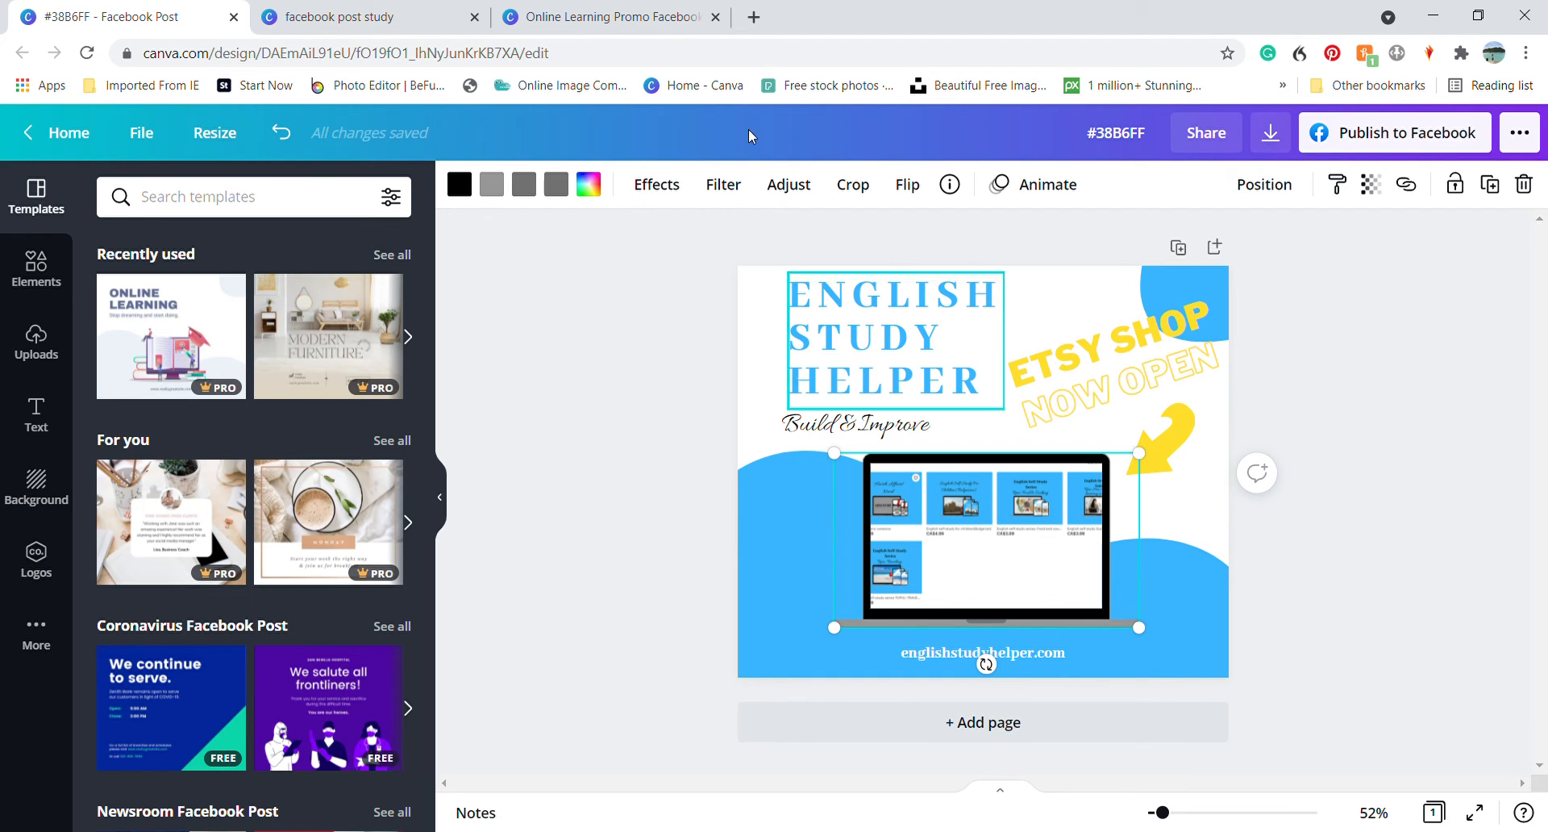
pyautogui.click(616, 16)
pyautogui.click(938, 532)
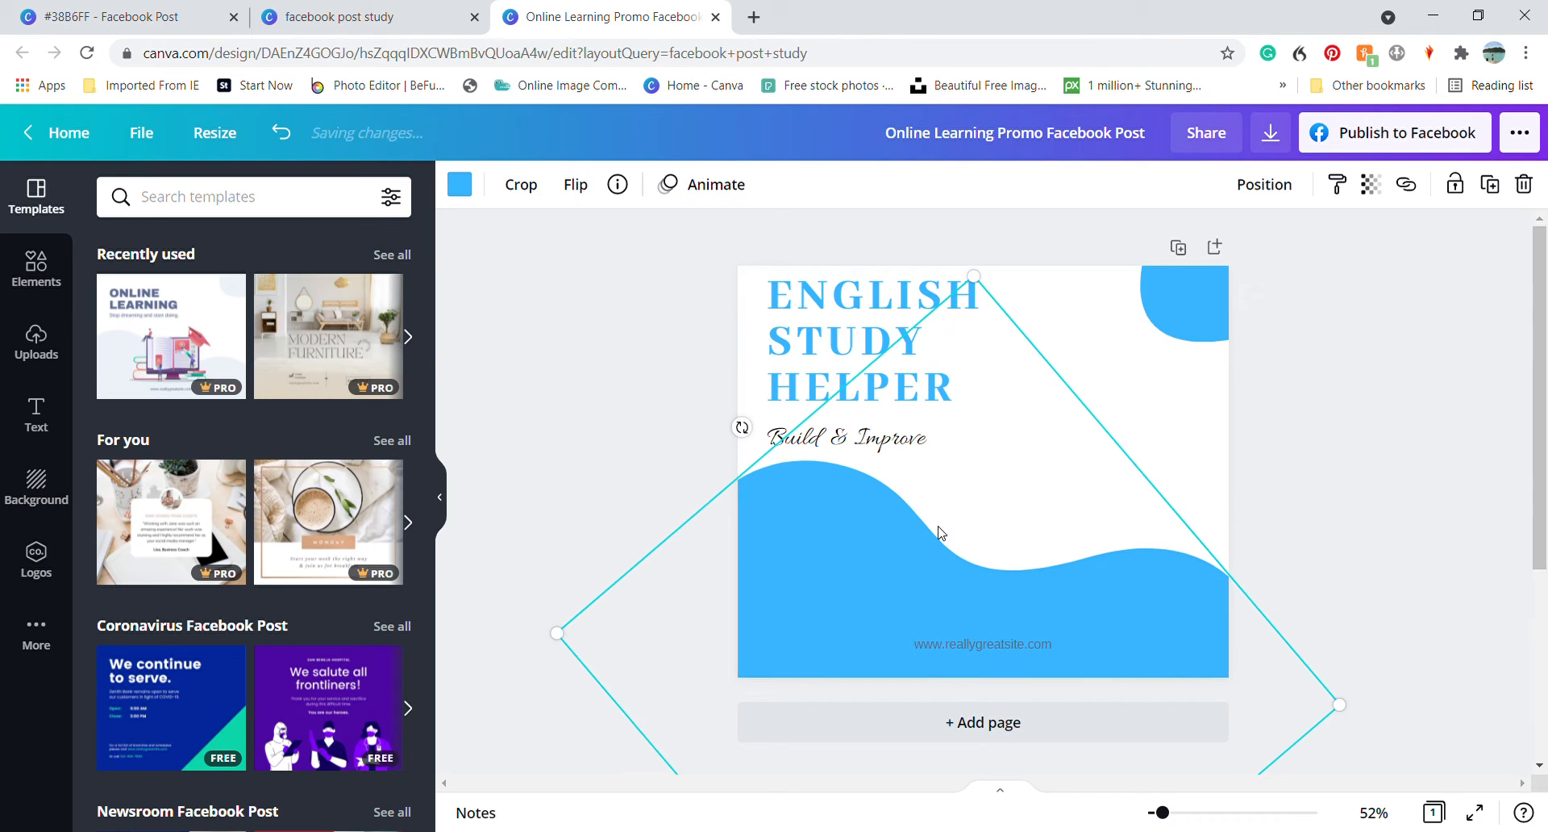
pyautogui.hotkey('ctrl', 'v')
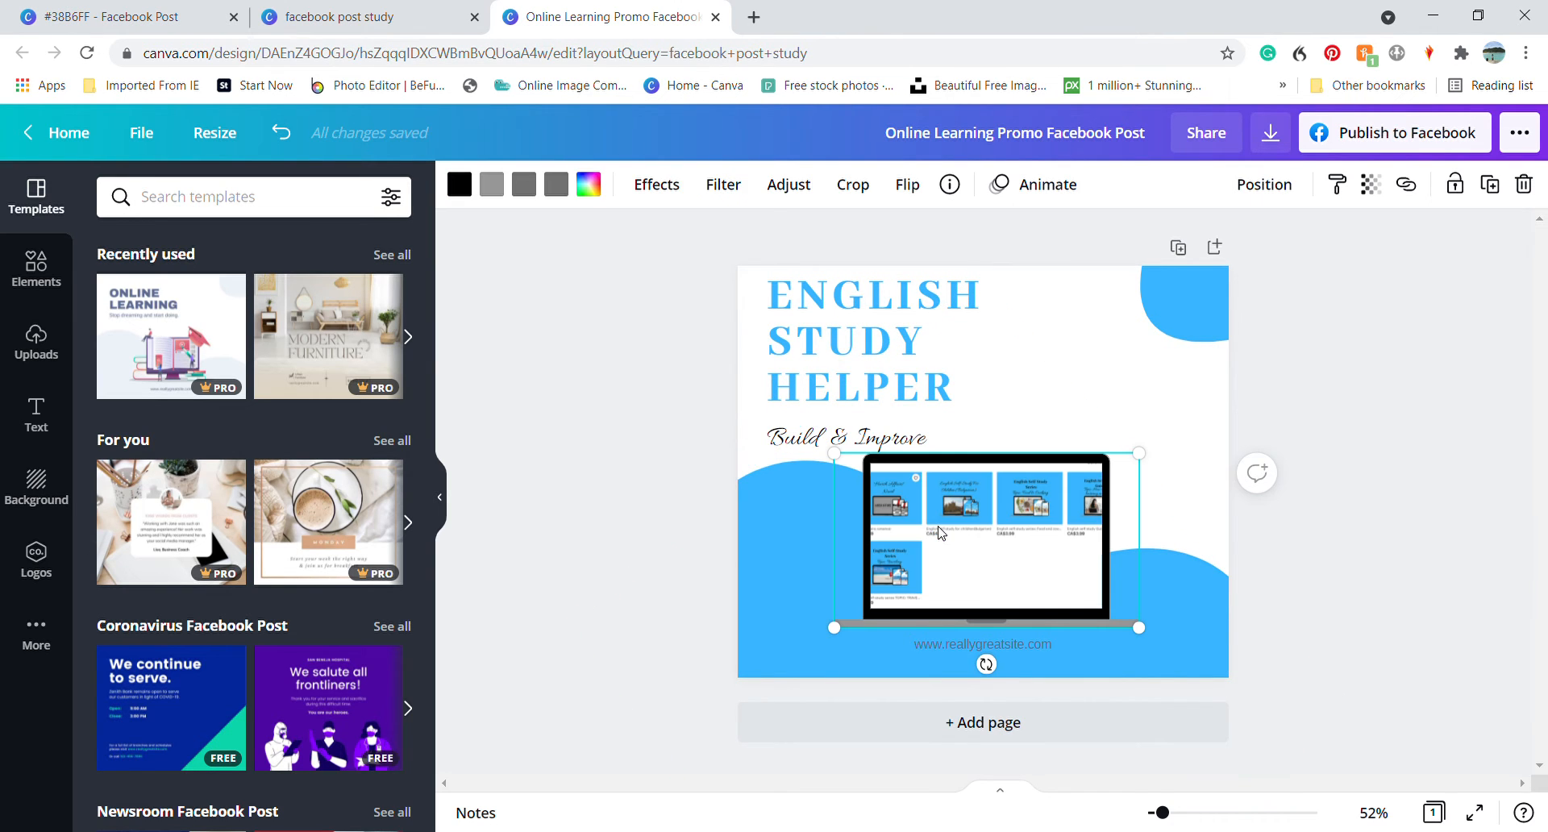
# Clear the pasted laptop's screen image, nudge the laptop slightly down, and fill its screen with the uploaded shop listings image
pyautogui.press('Delete')
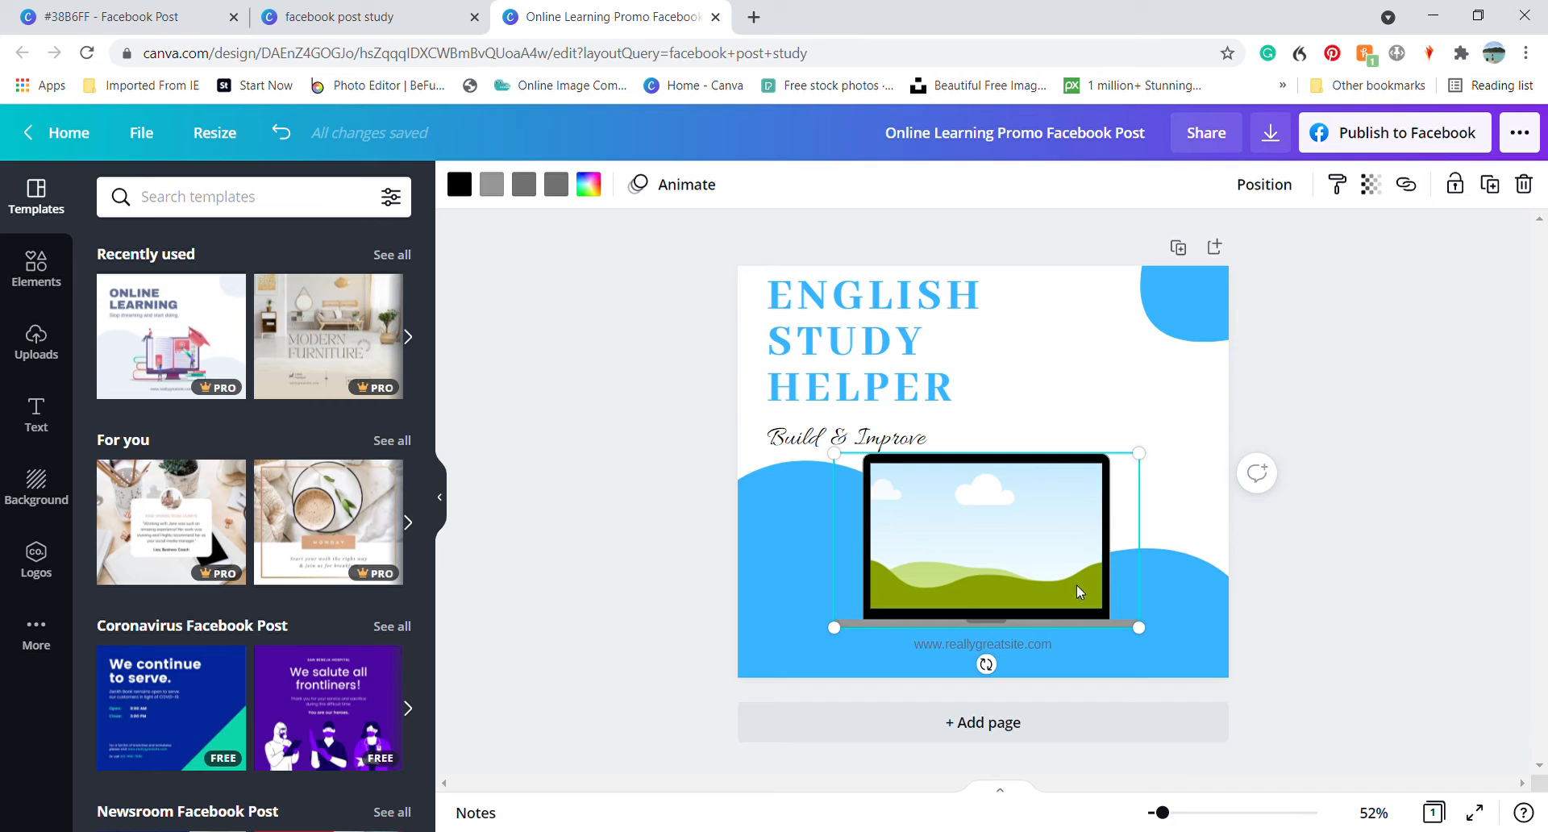
pyautogui.press('Down')
pyautogui.press('Down')
pyautogui.press('Down')
pyautogui.press('Down')
pyautogui.press('Down')
pyautogui.press('Down')
pyautogui.press('Down')
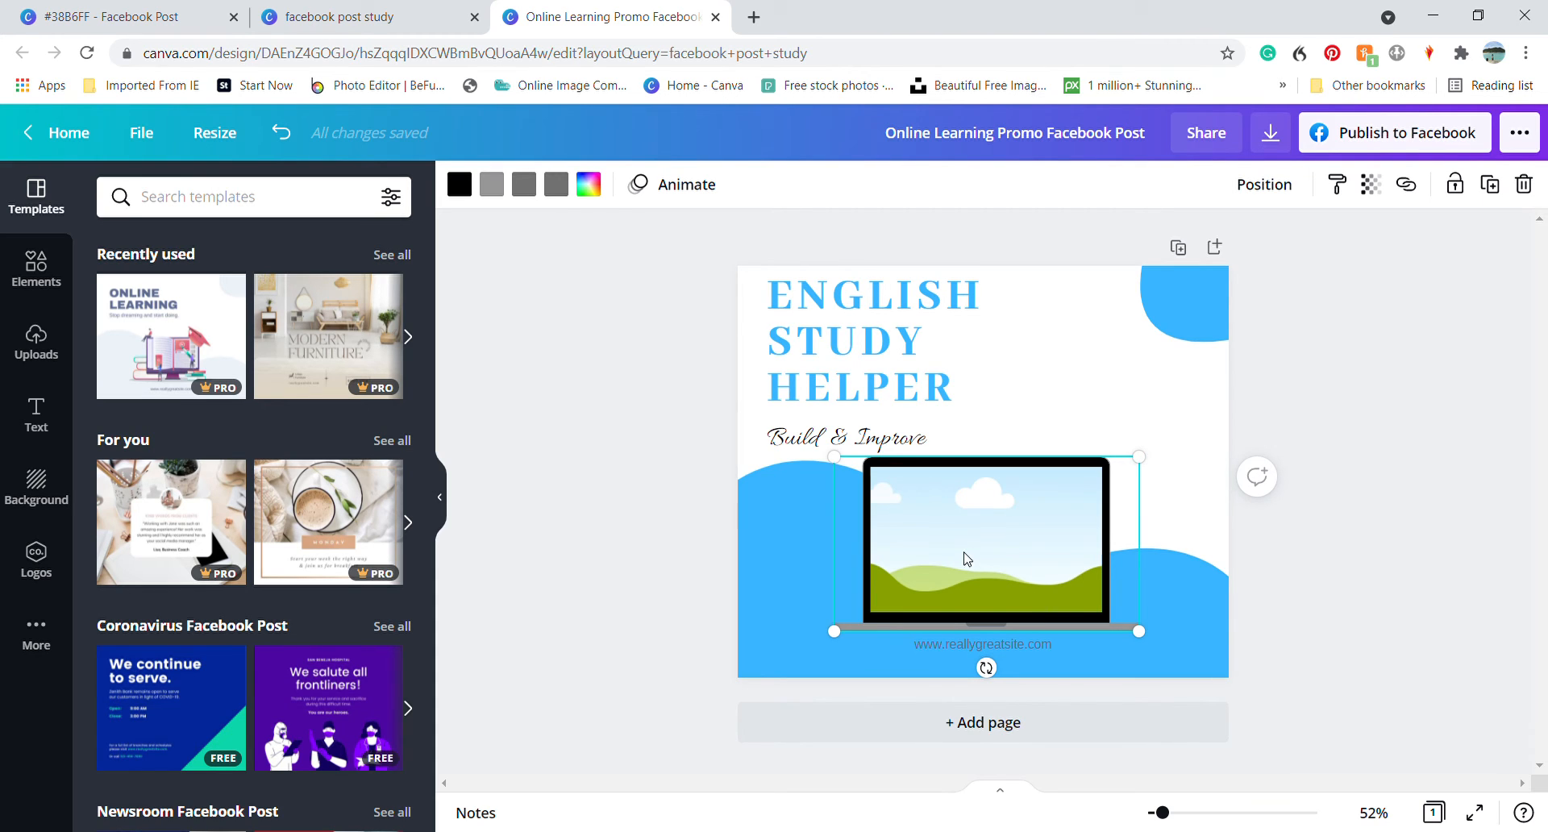
pyautogui.click(50, 359)
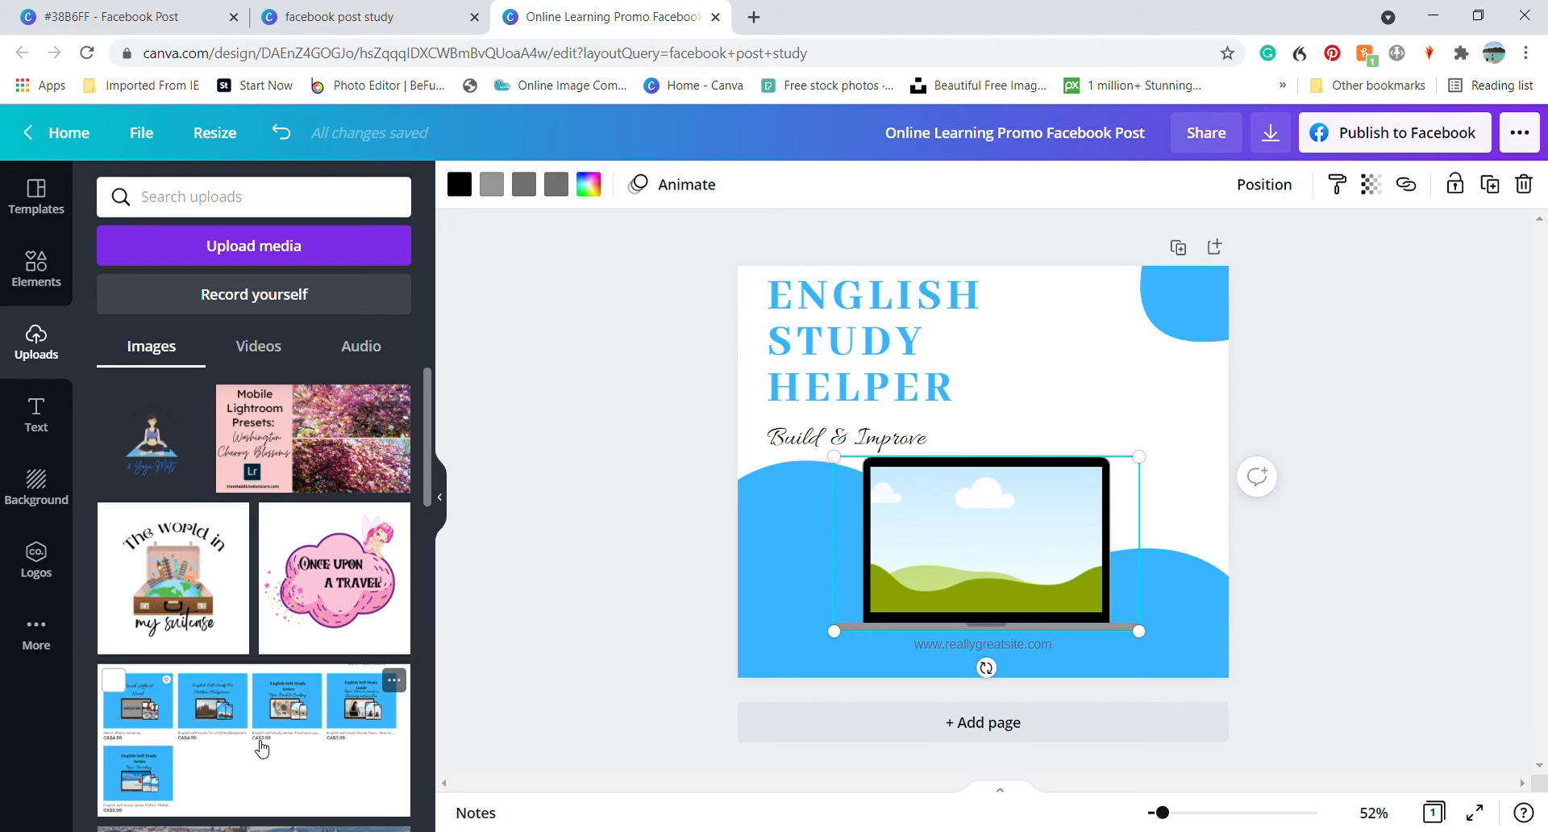
pyautogui.moveTo(261, 750); pyautogui.dragTo(995, 552)
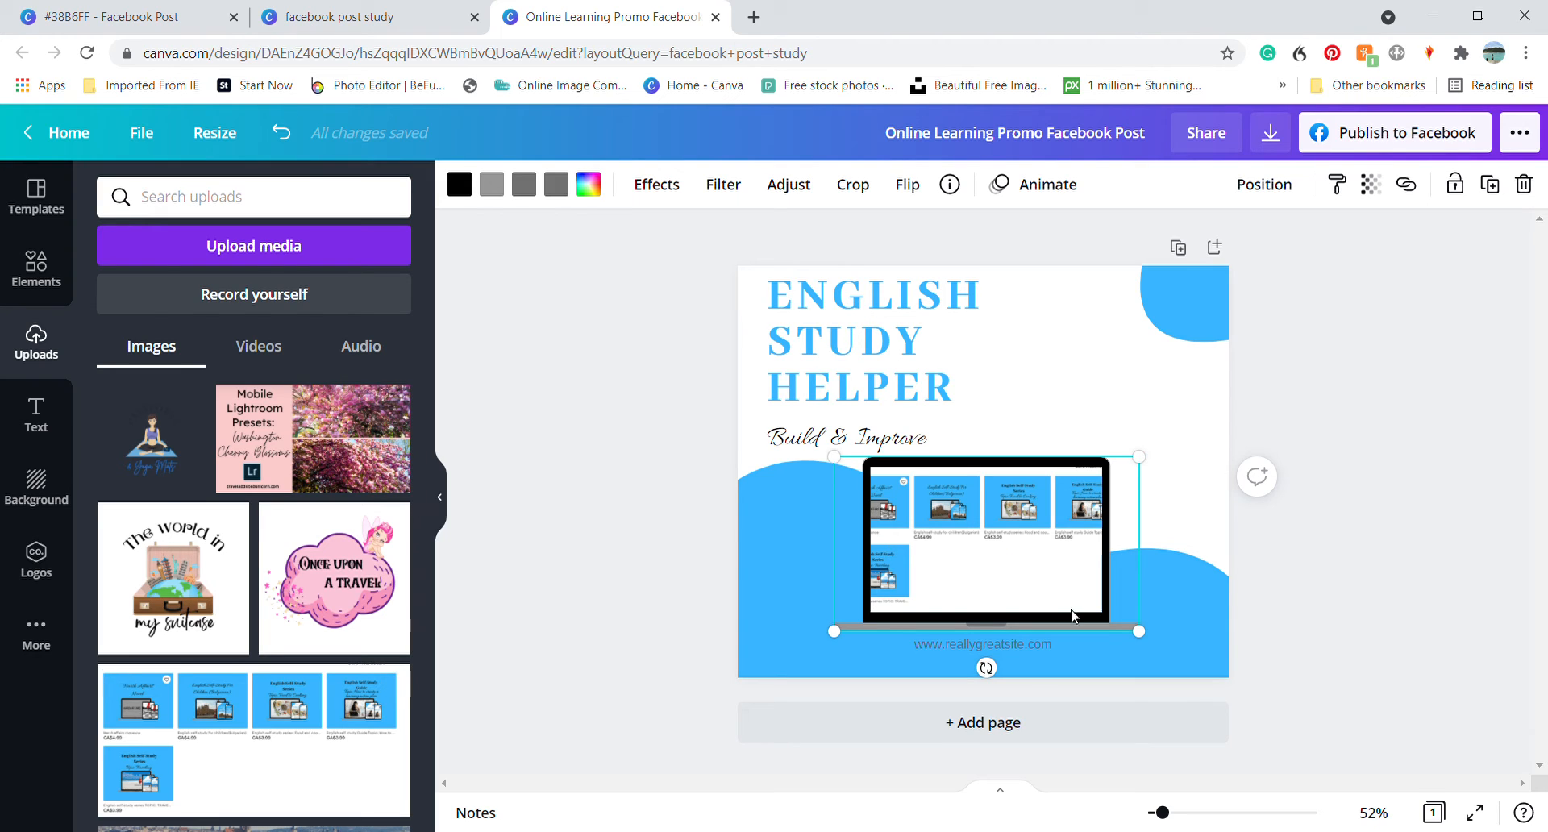
pyautogui.click(1397, 394)
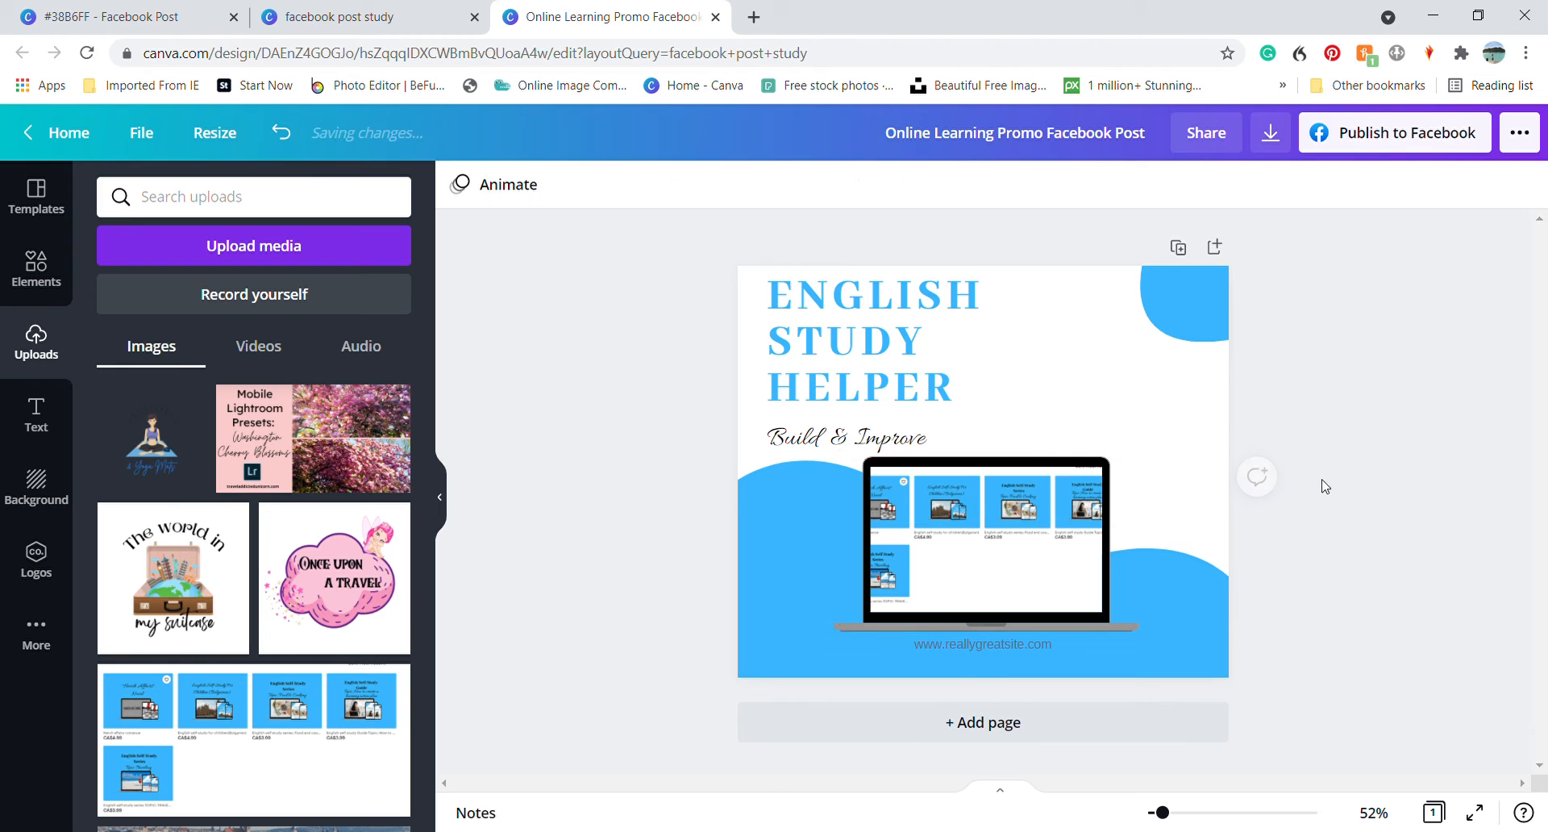
# Nudge the website line below the laptop slightly down and change its text to englishstudyhelper.com
pyautogui.click(994, 645)
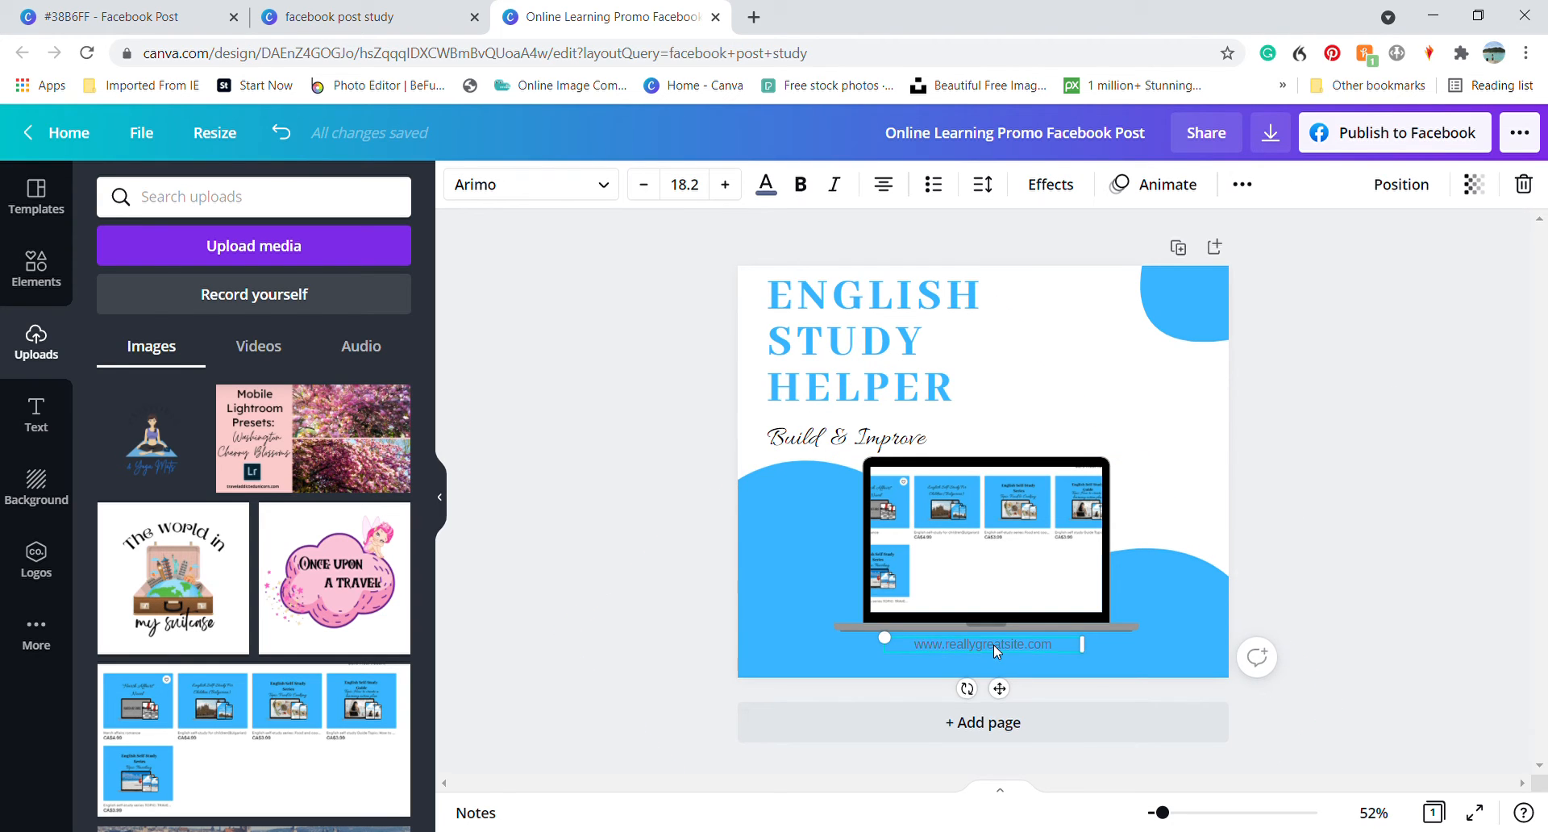
pyautogui.press('Down')
pyautogui.press('Down')
pyautogui.press('Down')
pyautogui.press('Down')
pyautogui.press('Down')
pyautogui.press('Down')
pyautogui.press('Down')
pyautogui.press('Down')
pyautogui.press('Down')
pyautogui.press('Down')
pyautogui.press('Down')
pyautogui.press('Down')
pyautogui.press('Down')
pyautogui.press('Down')
pyautogui.press('Down')
pyautogui.press('Down')
pyautogui.press('Down')
pyautogui.press('Down')
pyautogui.doubleClick(1002, 654)
pyautogui.click(1018, 661)
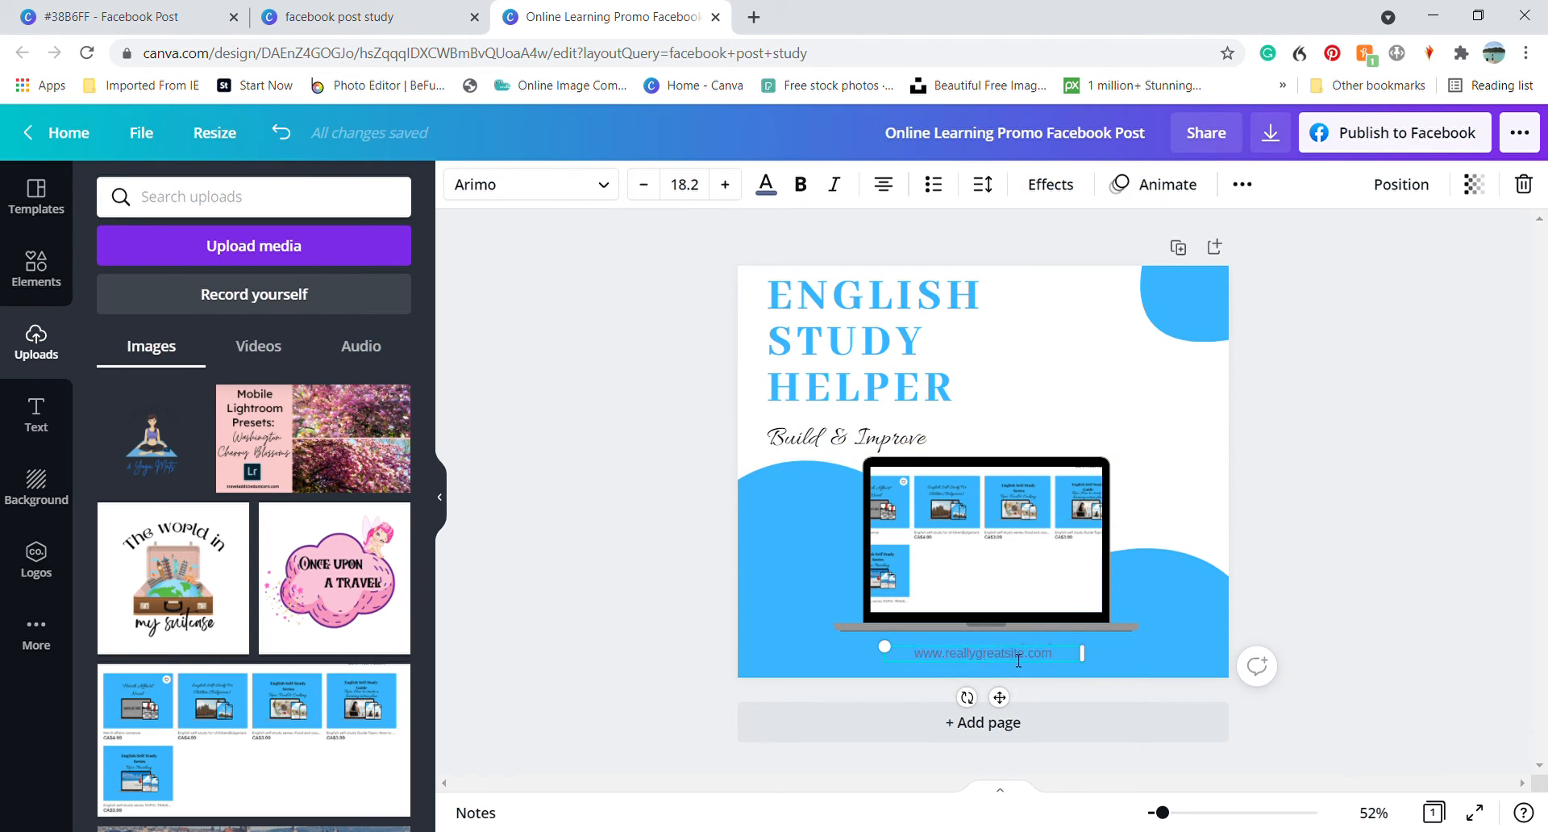
pyautogui.moveTo(1029, 661); pyautogui.dragTo(916, 664)
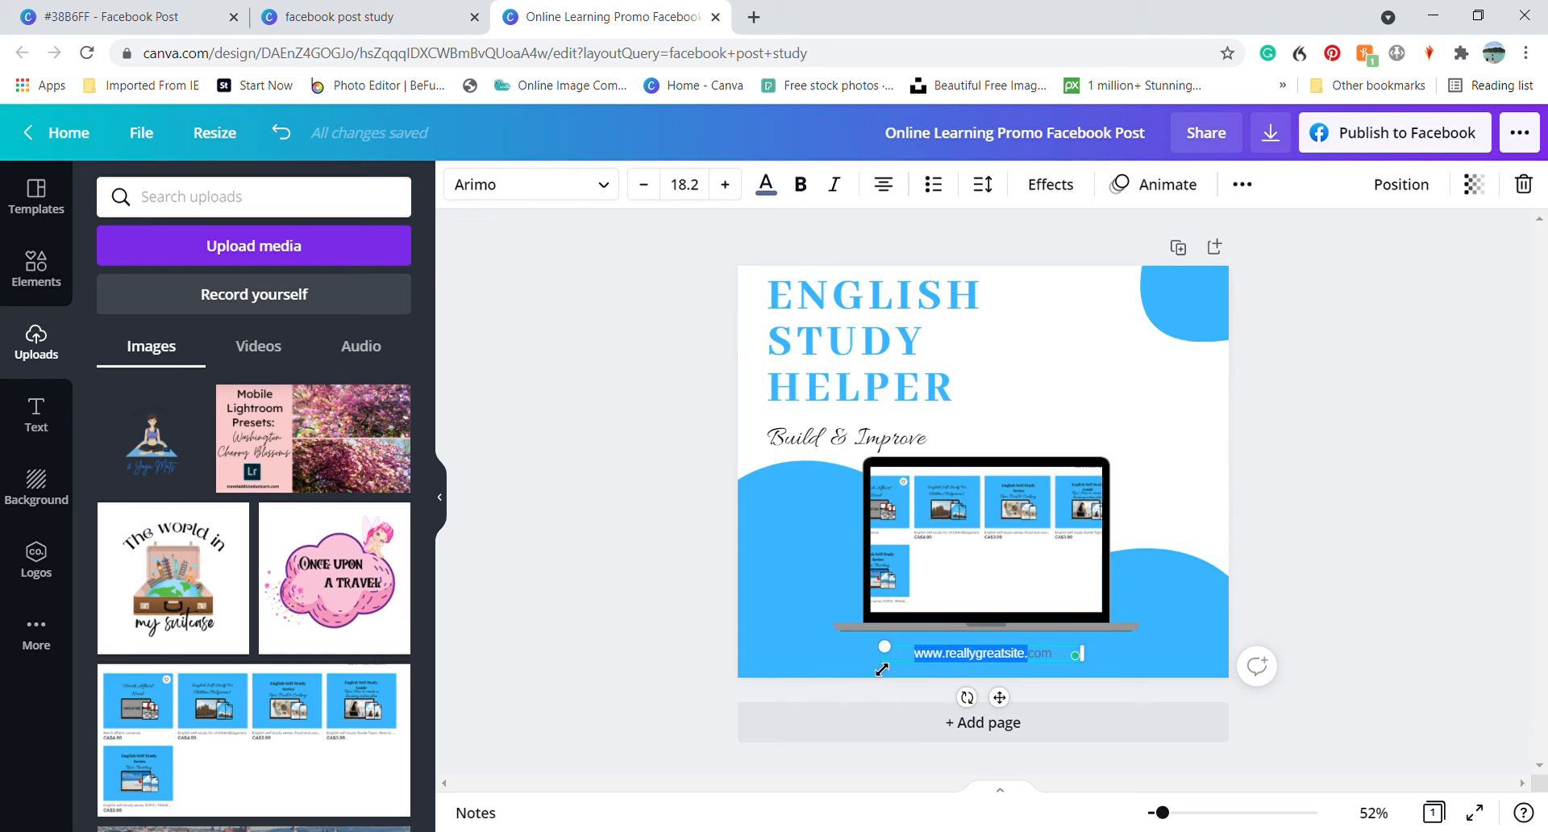
pyautogui.write('englishst')
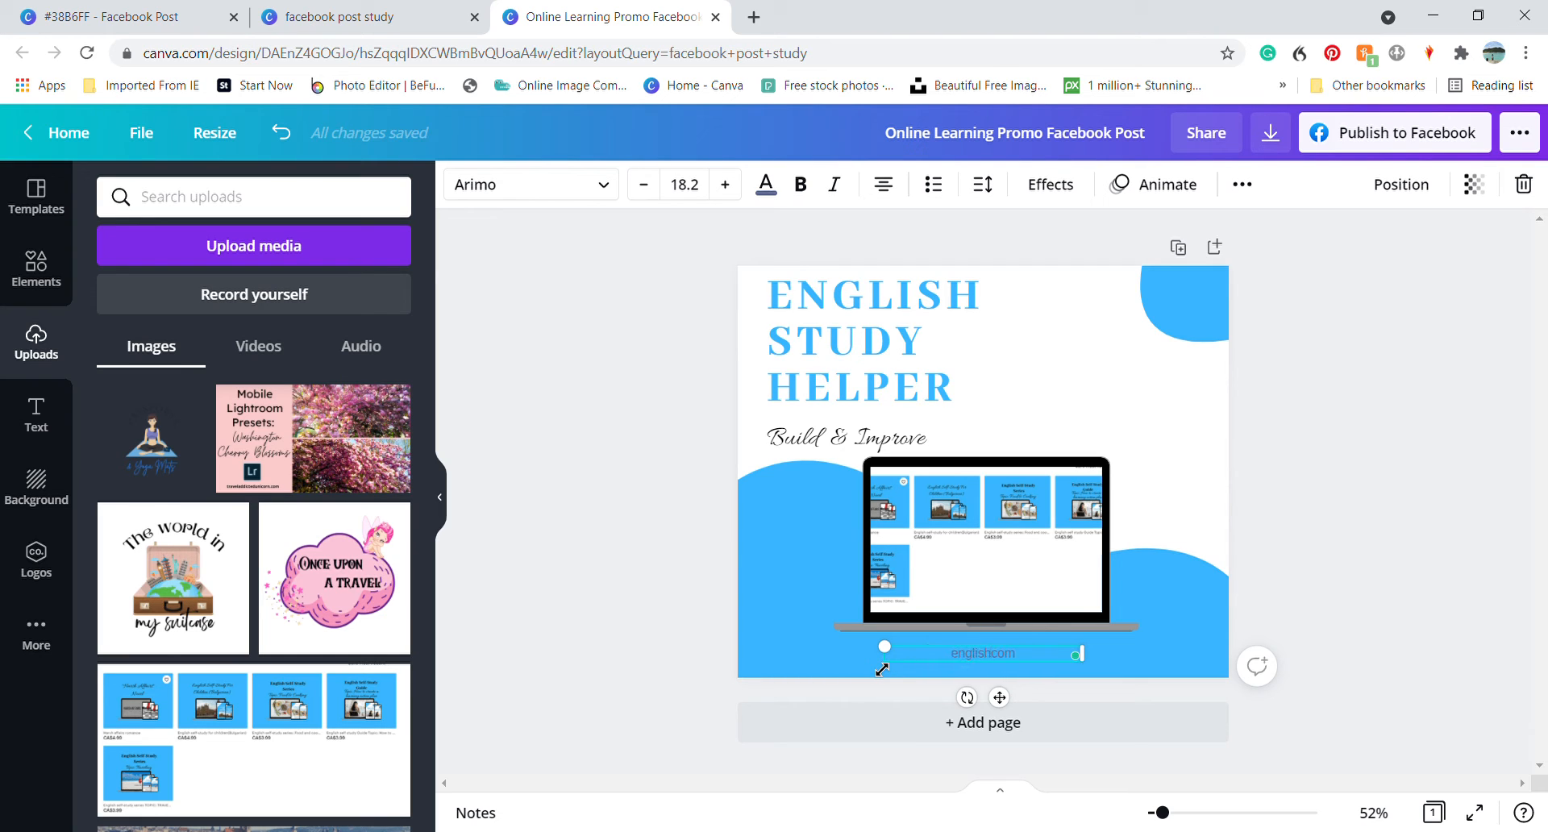
pyautogui.write('udyhelper.')
# Set the website address's text colour to white #fefefe and its font to Abhaya Libre ExtraBold
pyautogui.moveTo(1069, 658); pyautogui.dragTo(916, 661)
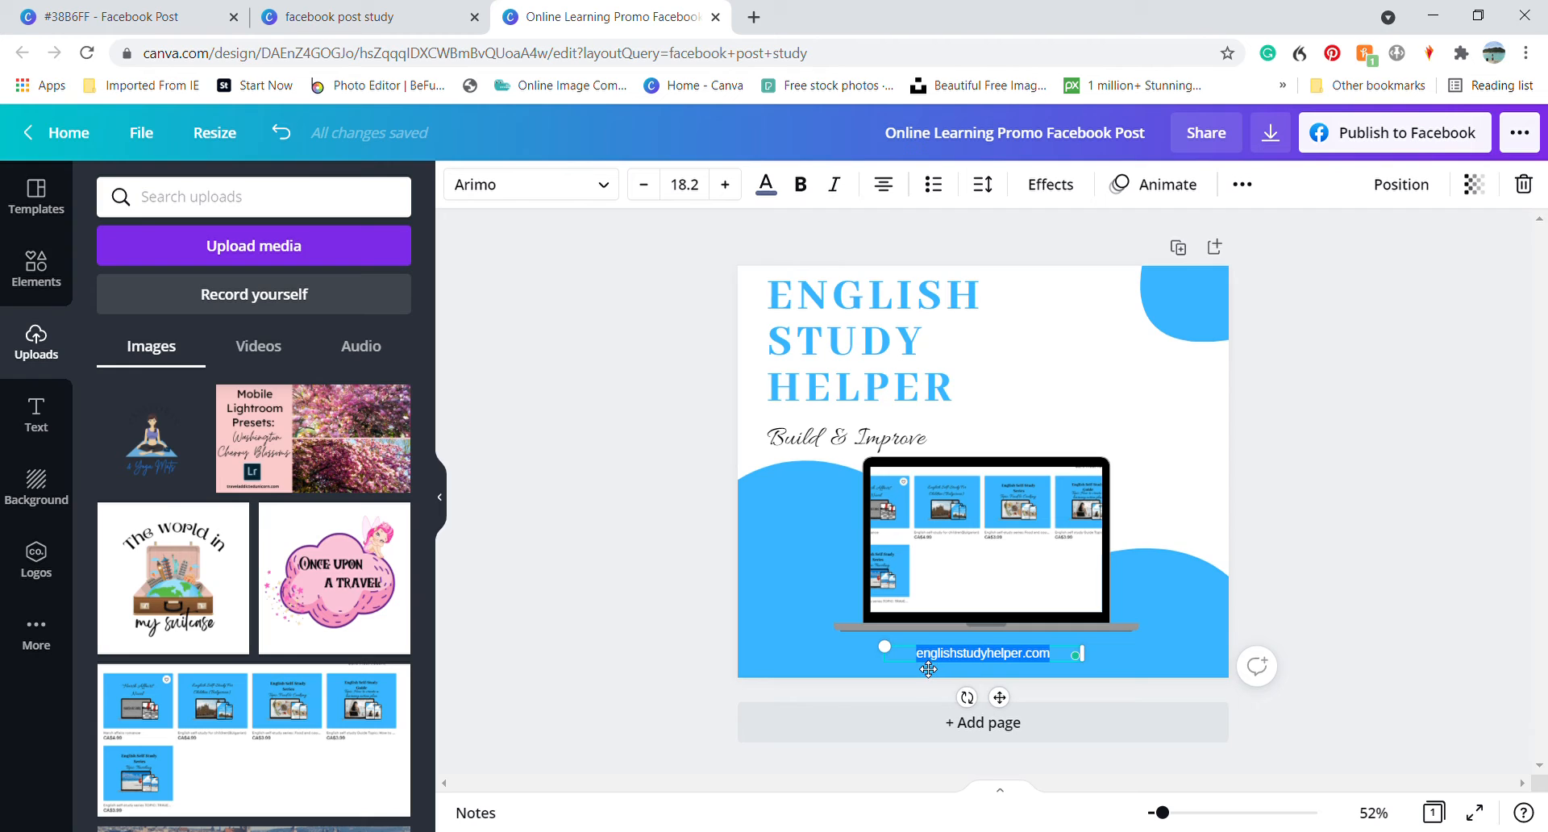
pyautogui.click(765, 179)
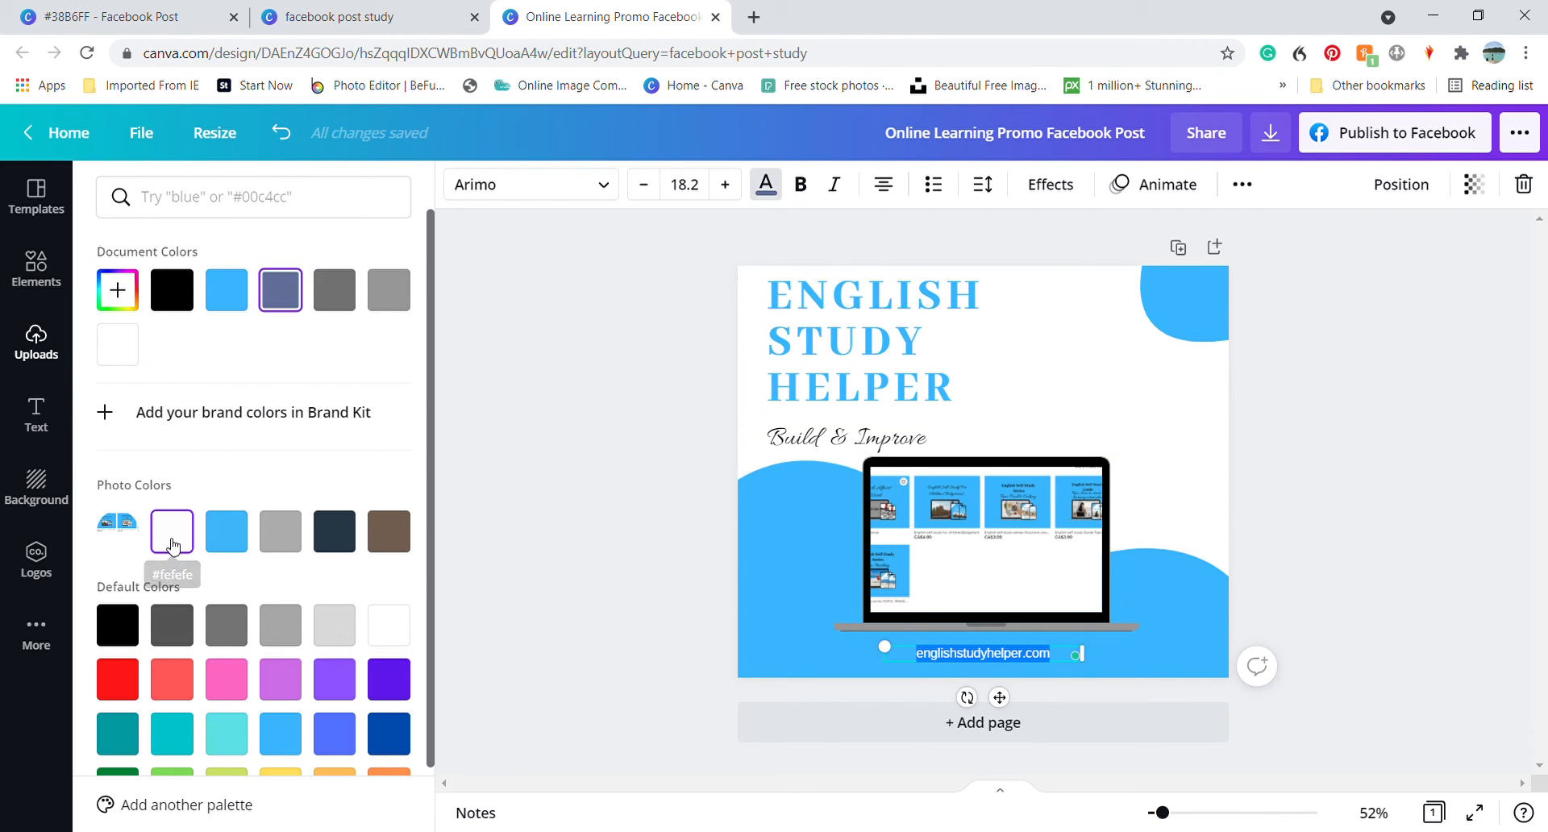
pyautogui.click(173, 547)
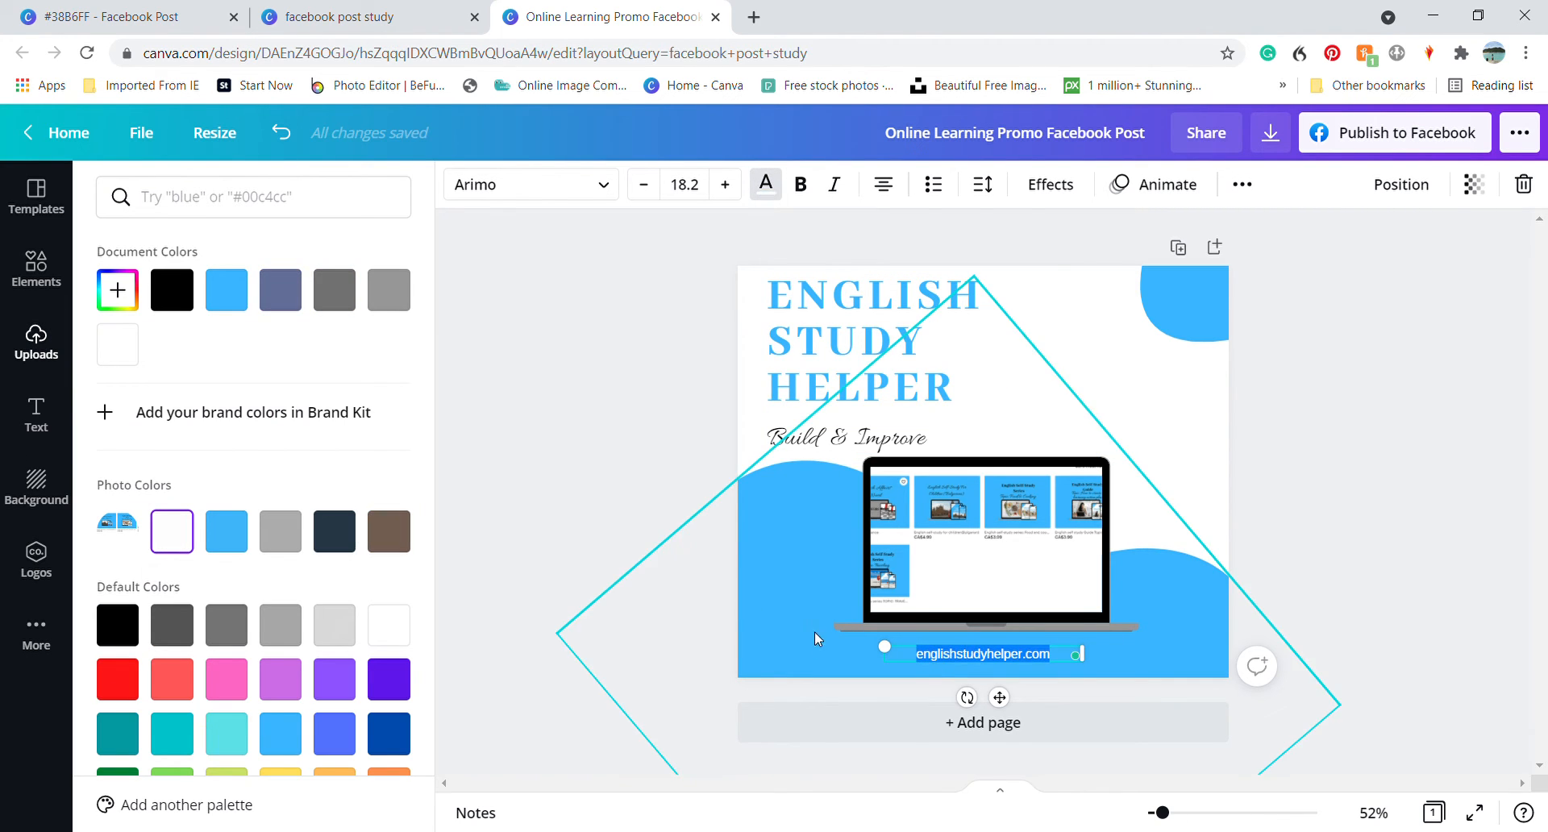
pyautogui.click(481, 197)
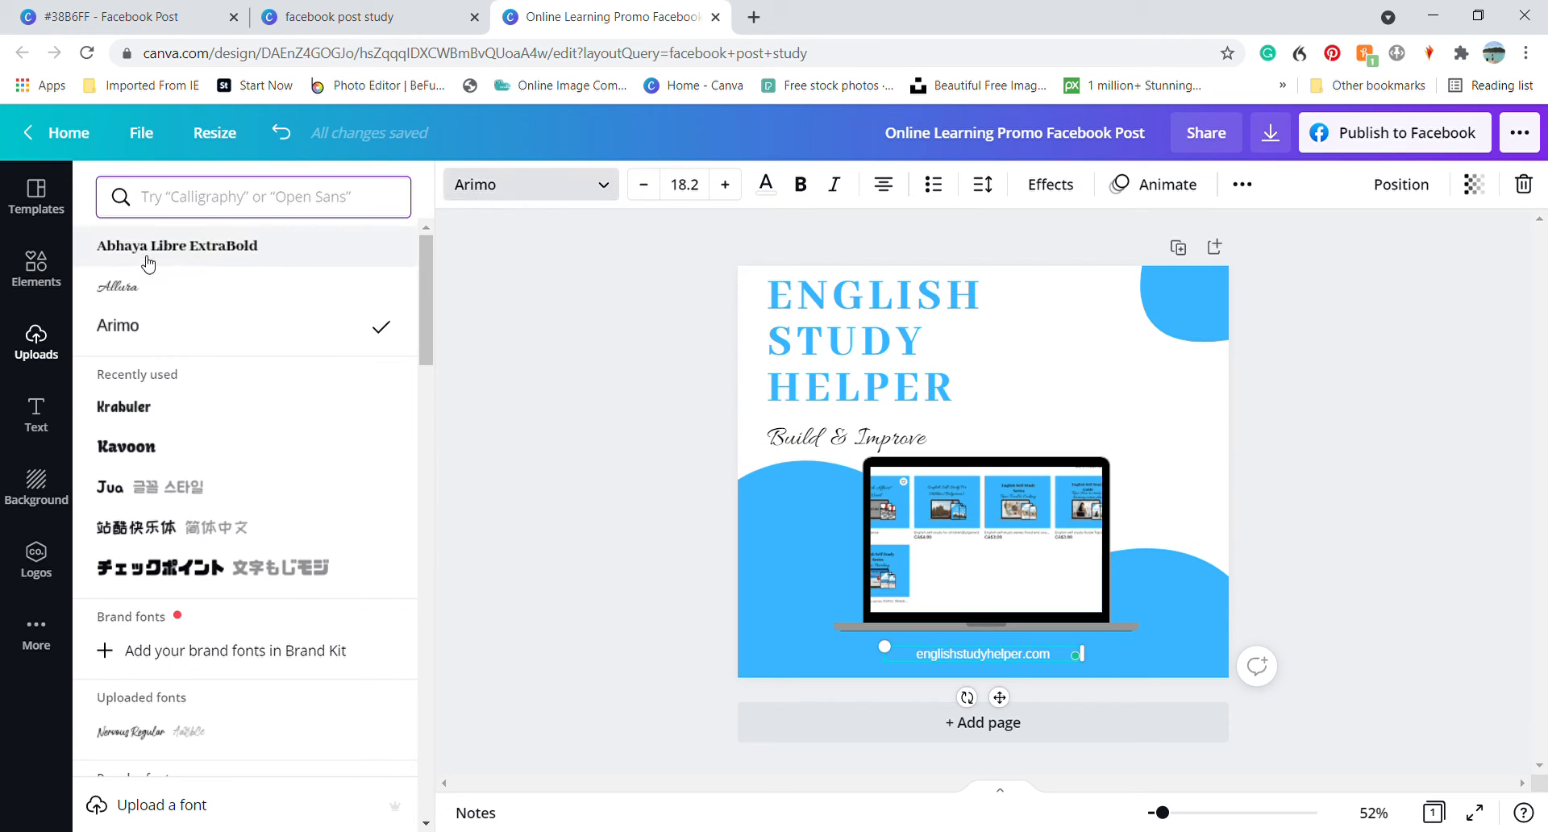
pyautogui.click(211, 254)
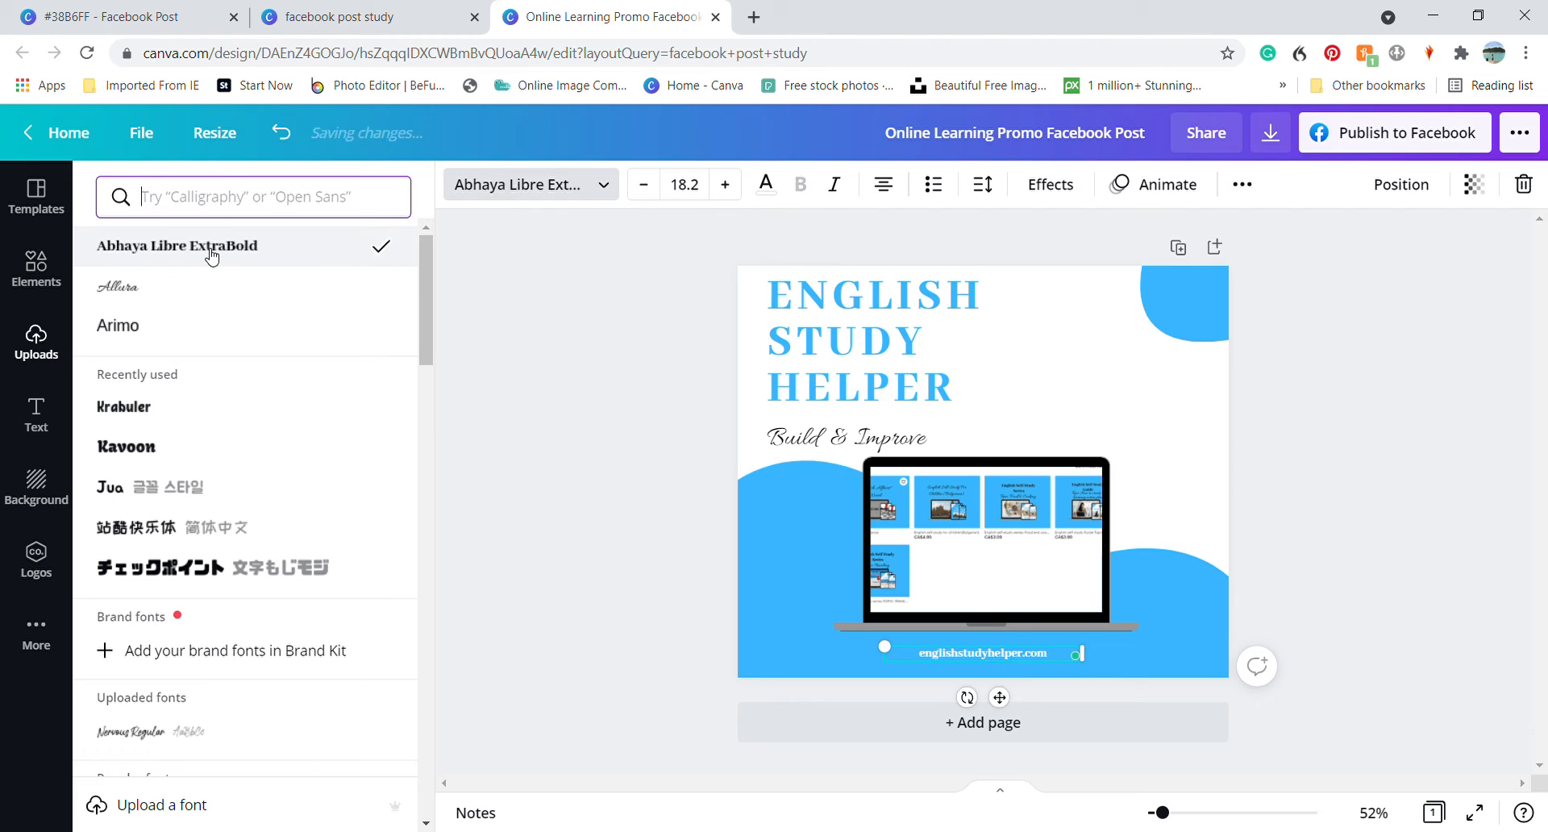
# Increase the website address's font size to 27.2
pyautogui.click(726, 184)
pyautogui.click(726, 185)
pyautogui.click(725, 184)
pyautogui.click(726, 185)
pyautogui.click(725, 185)
pyautogui.click(726, 185)
pyautogui.click(726, 184)
pyautogui.click(726, 185)
pyautogui.click(725, 185)
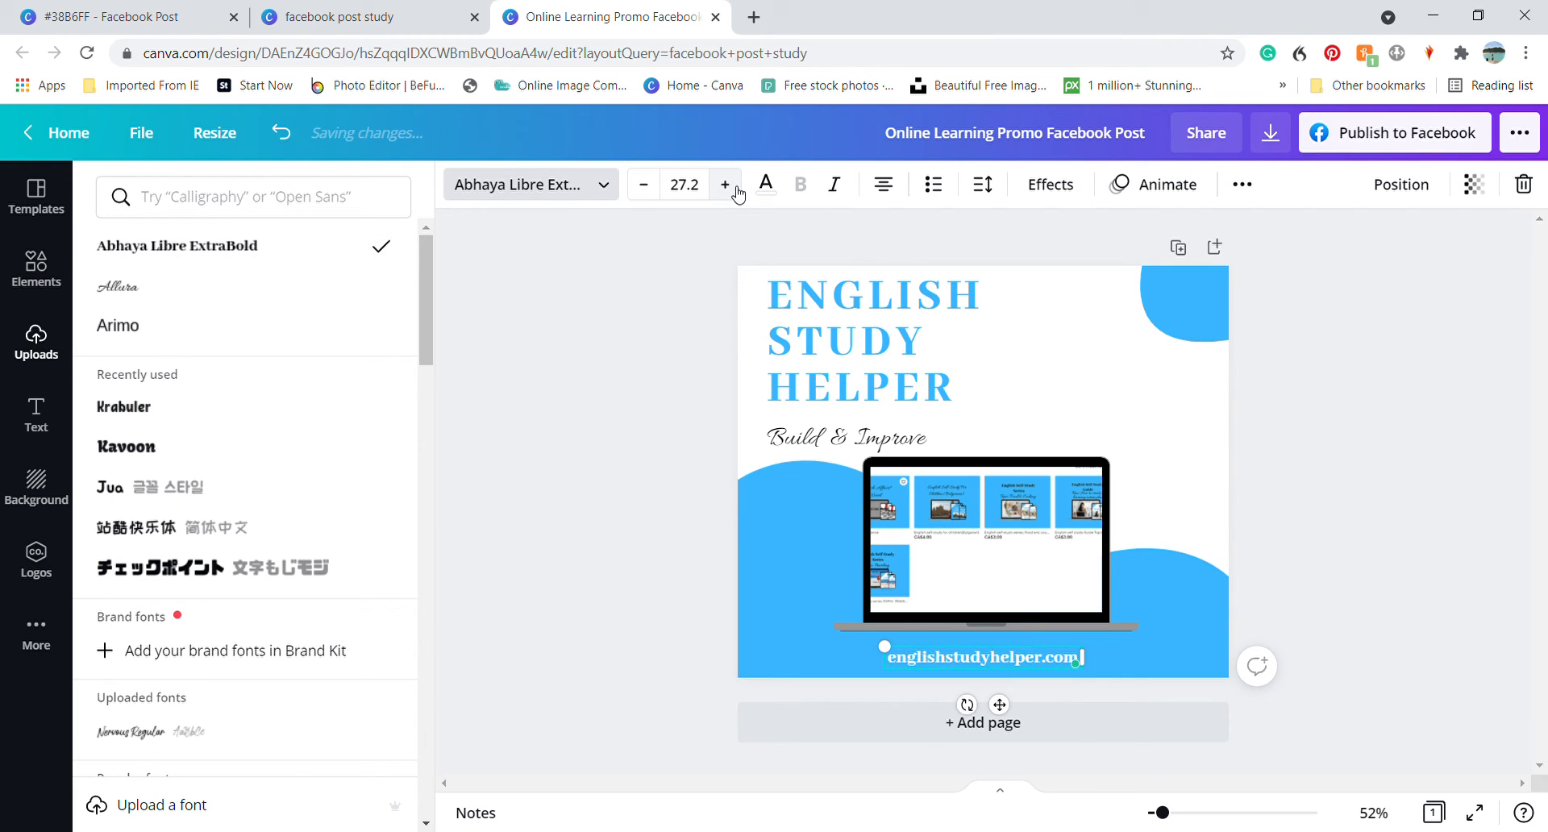
pyautogui.click(1354, 418)
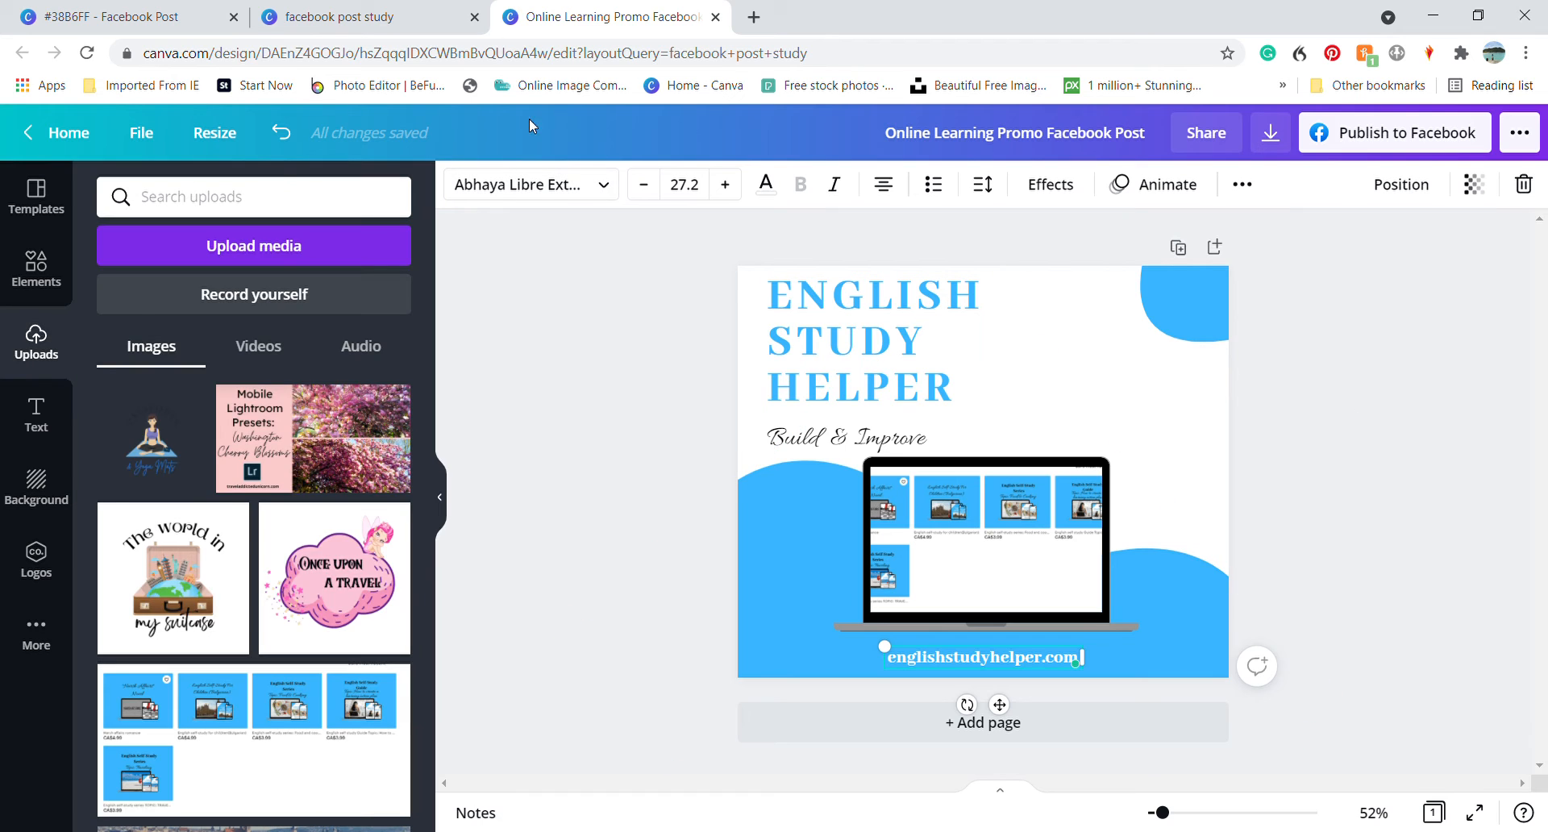
# Check the finished #38B6FF design, then add the recently used yellow HUGE SALE text combination to the new post
pyautogui.click(162, 17)
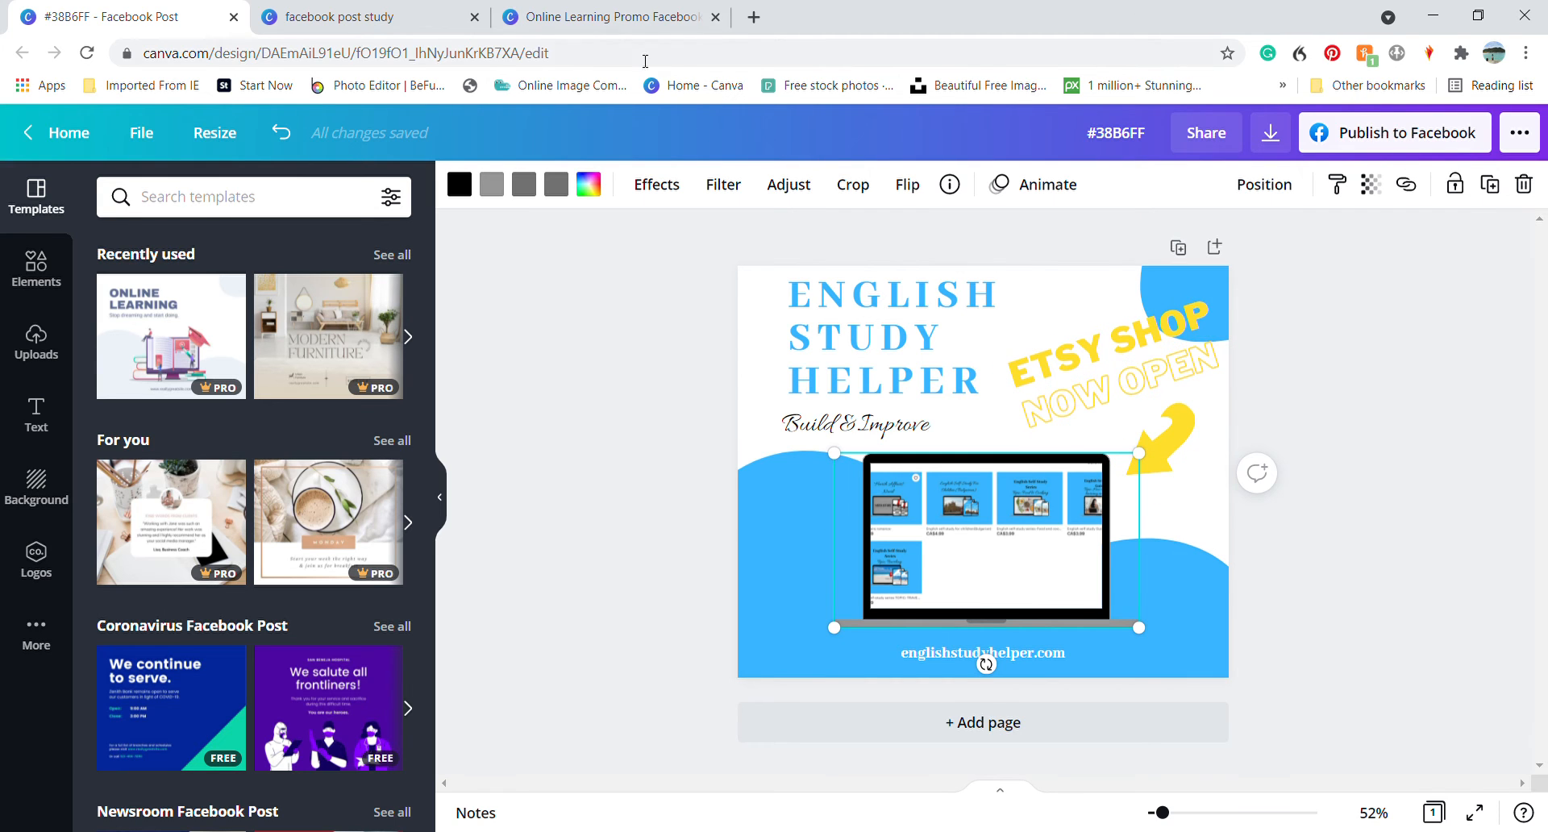
pyautogui.click(603, 20)
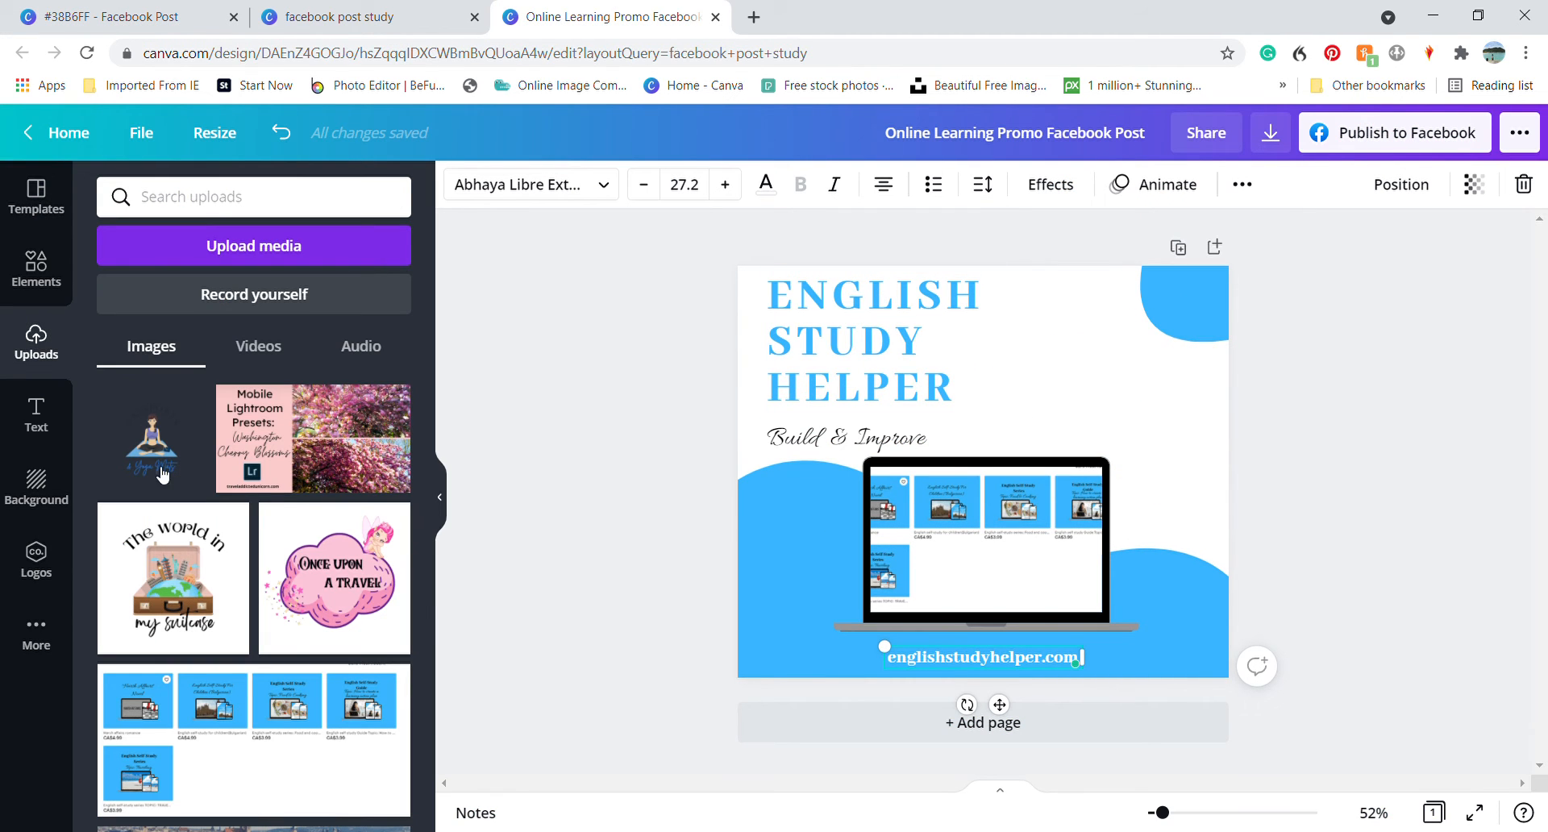
pyautogui.click(52, 430)
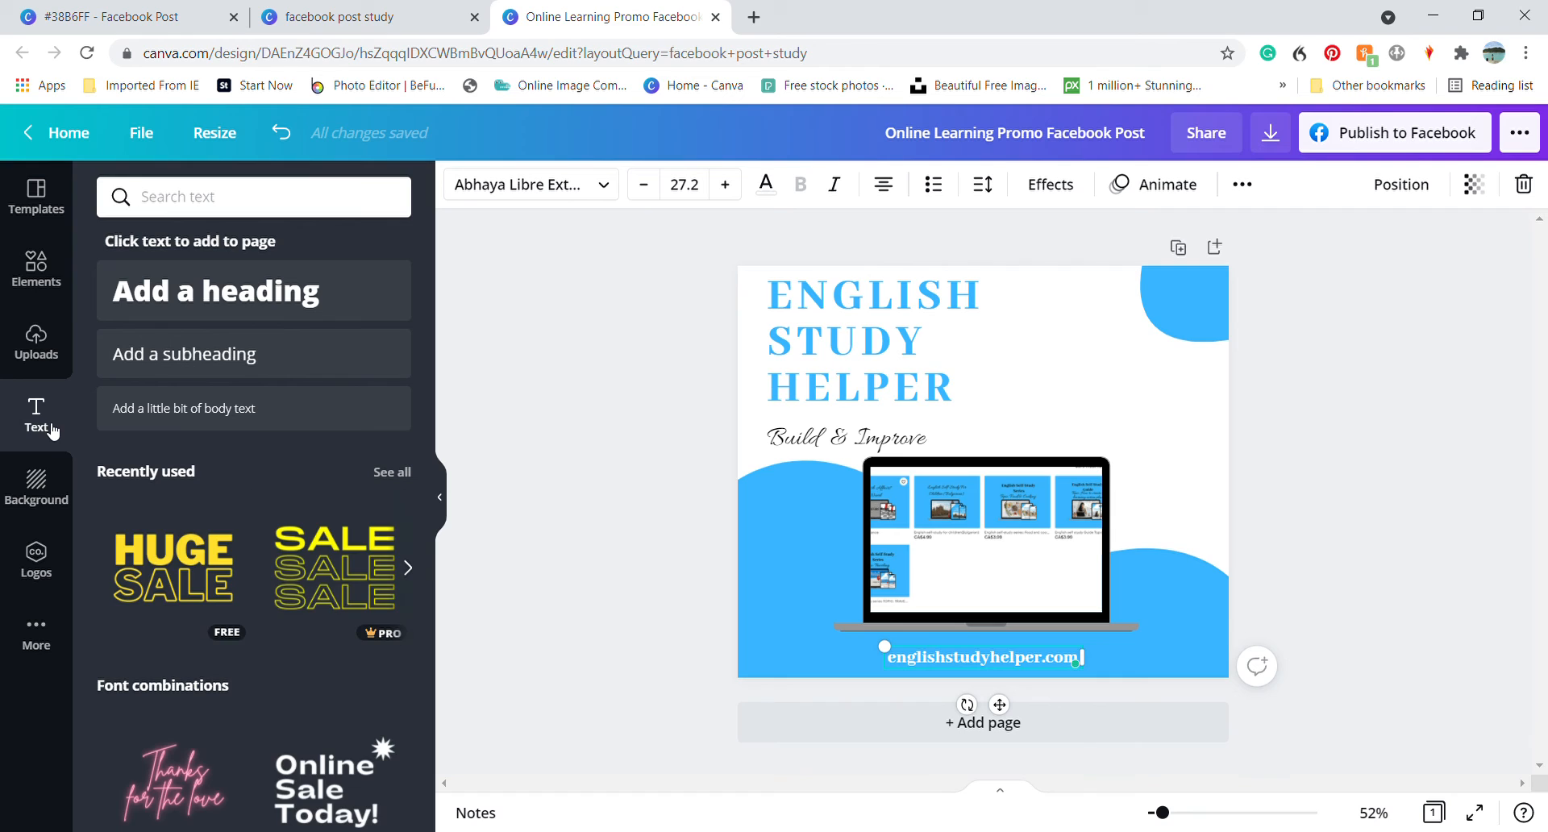
pyautogui.click(179, 558)
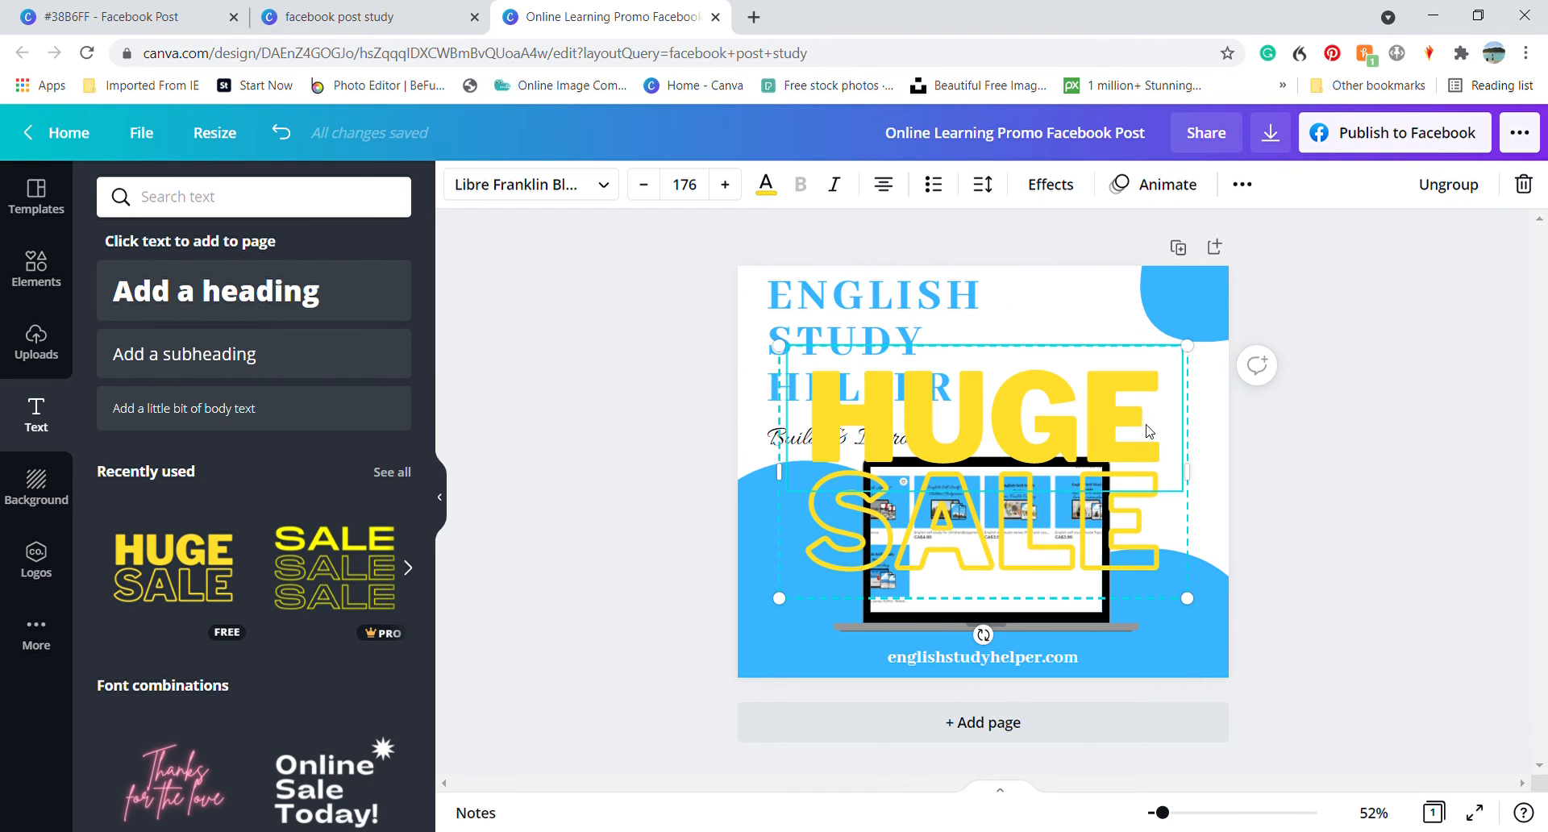
# Replace the word HUGE in the yellow text combination with ETSY SHOP
pyautogui.doubleClick(1149, 432)
pyautogui.moveTo(1149, 432); pyautogui.dragTo(856, 435)
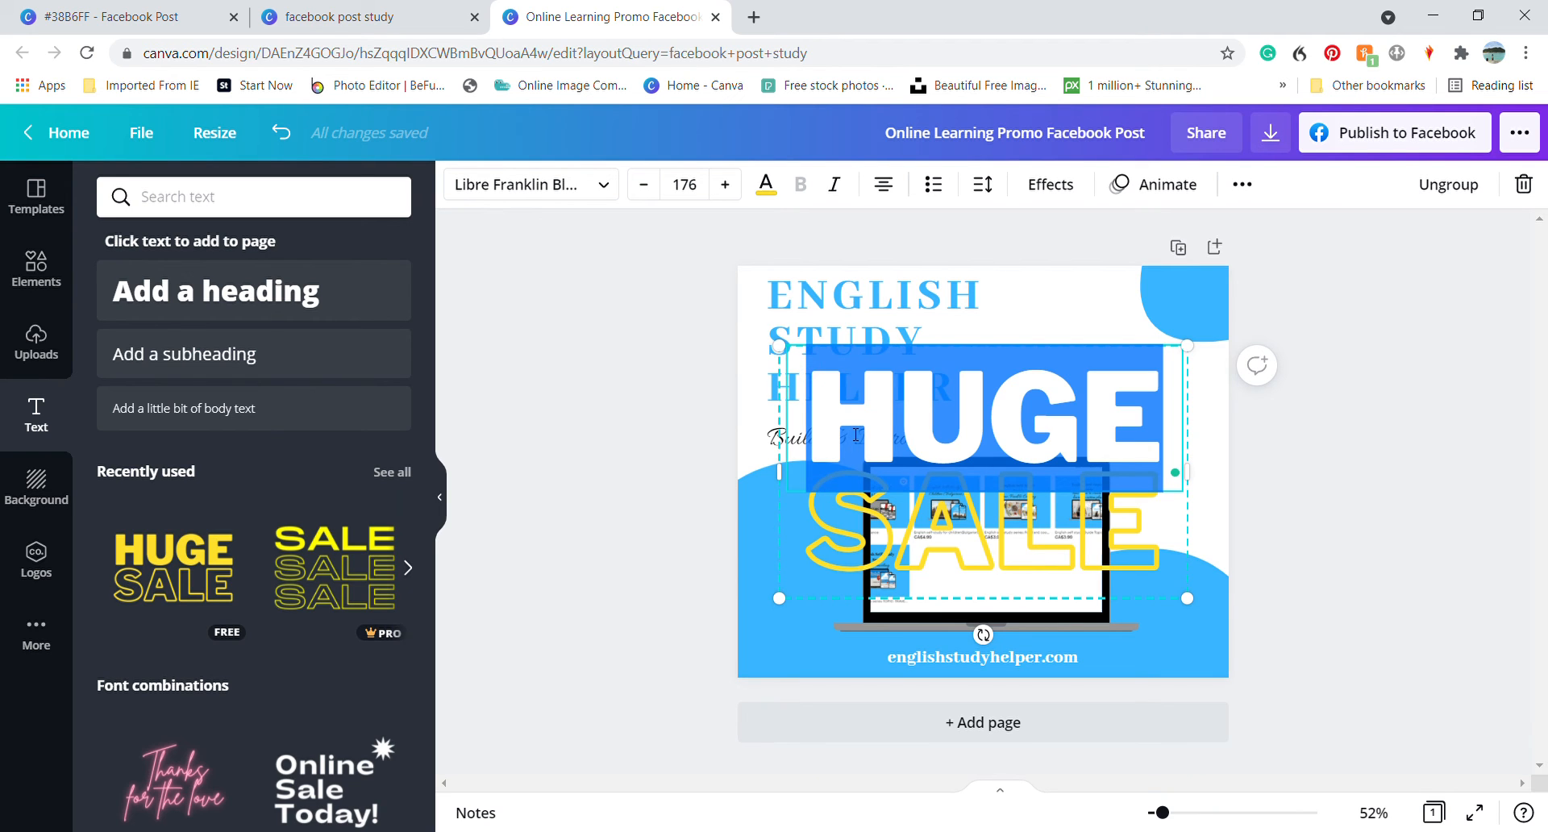
pyautogui.write('ETSY')
pyautogui.press('Return')
pyautogui.write('SH')
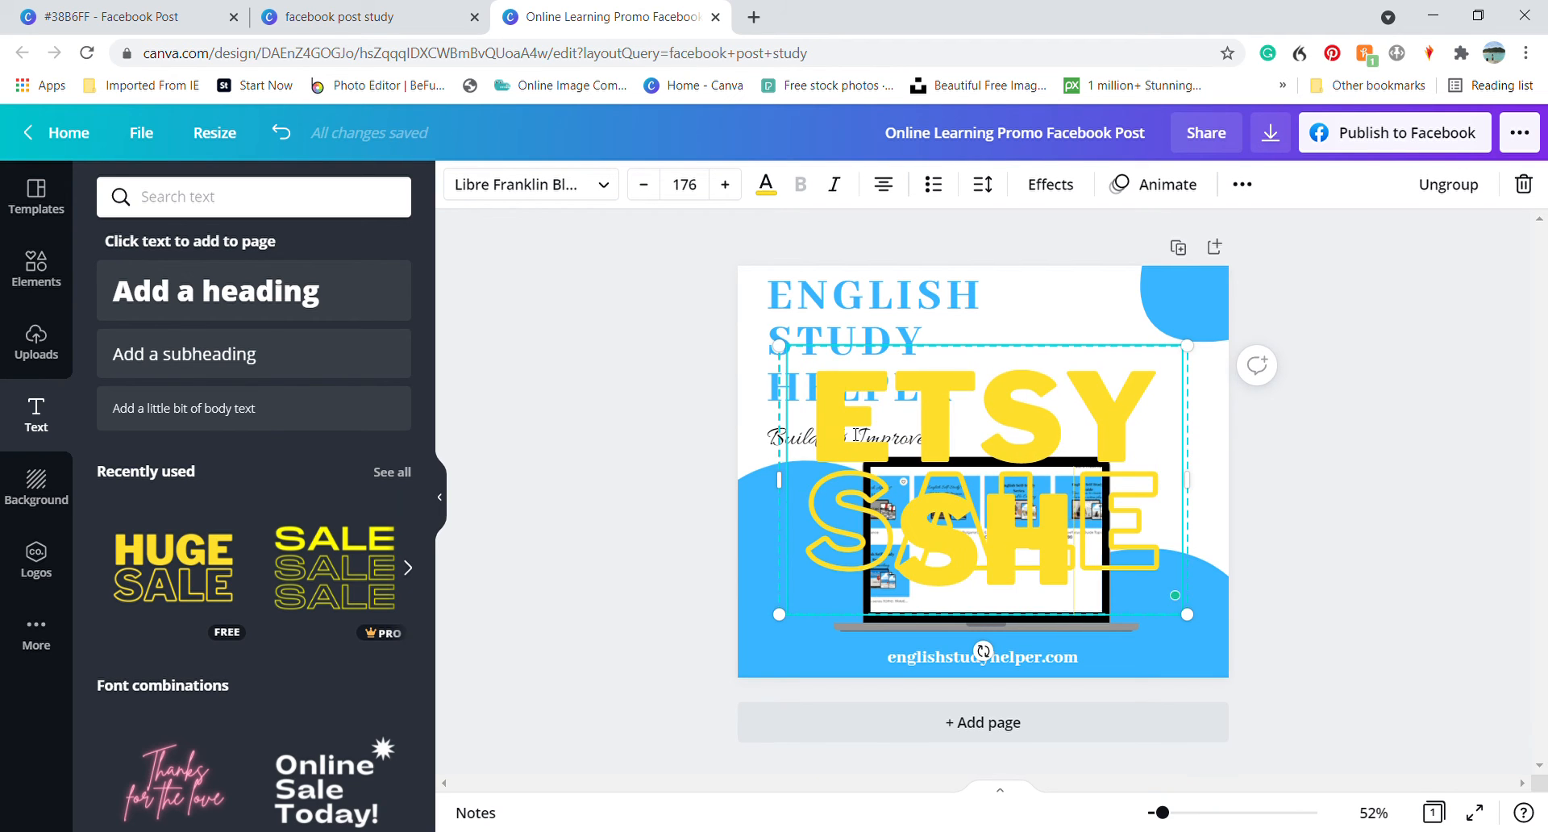
pyautogui.write('OP')
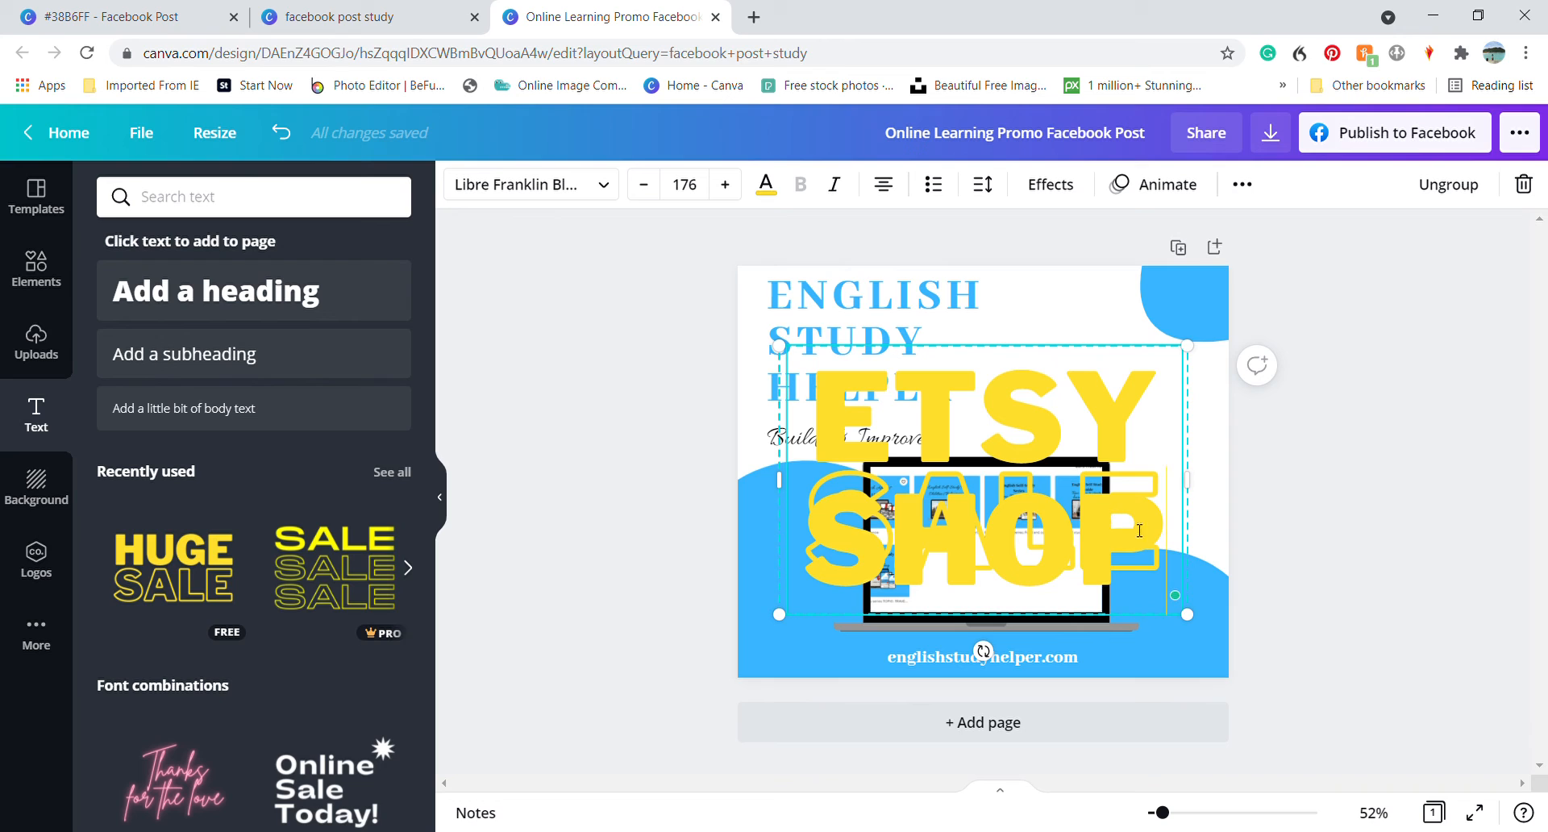
# Set the font size of the ETSY SHOP text to 40
pyautogui.moveTo(1140, 529); pyautogui.dragTo(846, 450)
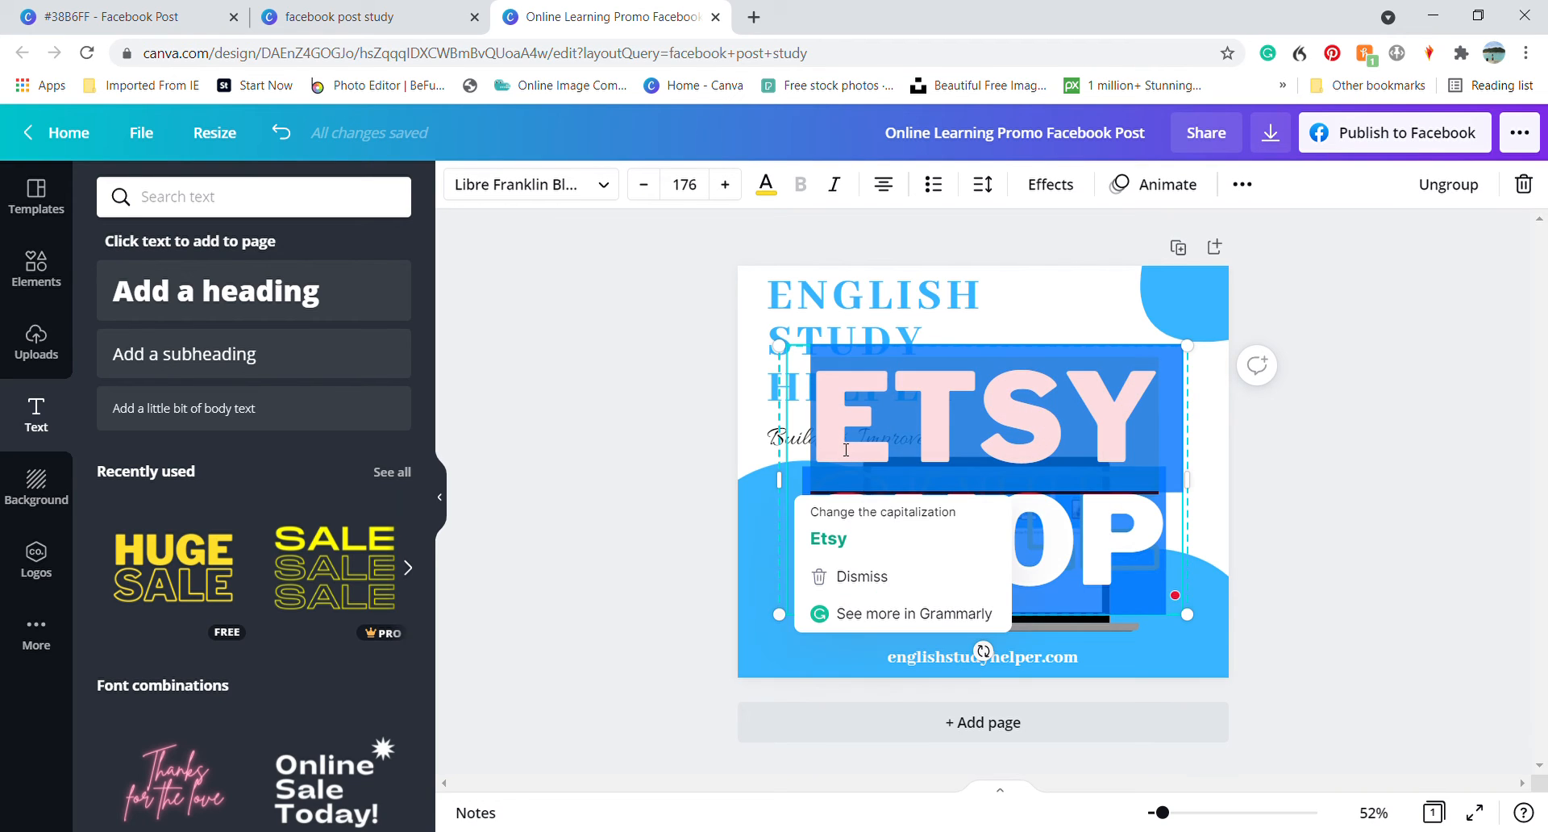
pyautogui.click(680, 191)
pyautogui.write('40')
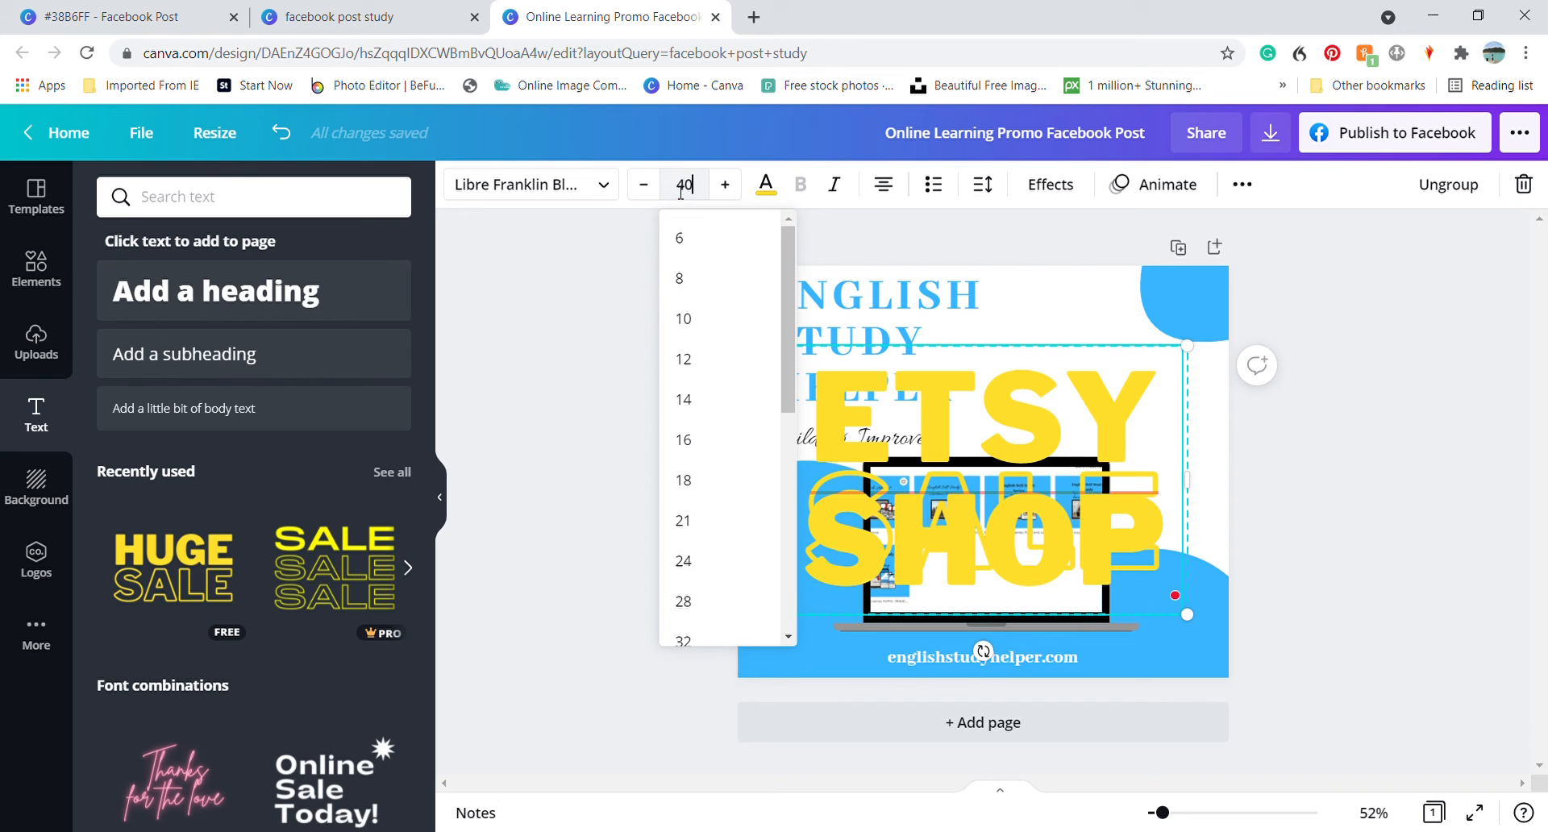
pyautogui.press('Return')
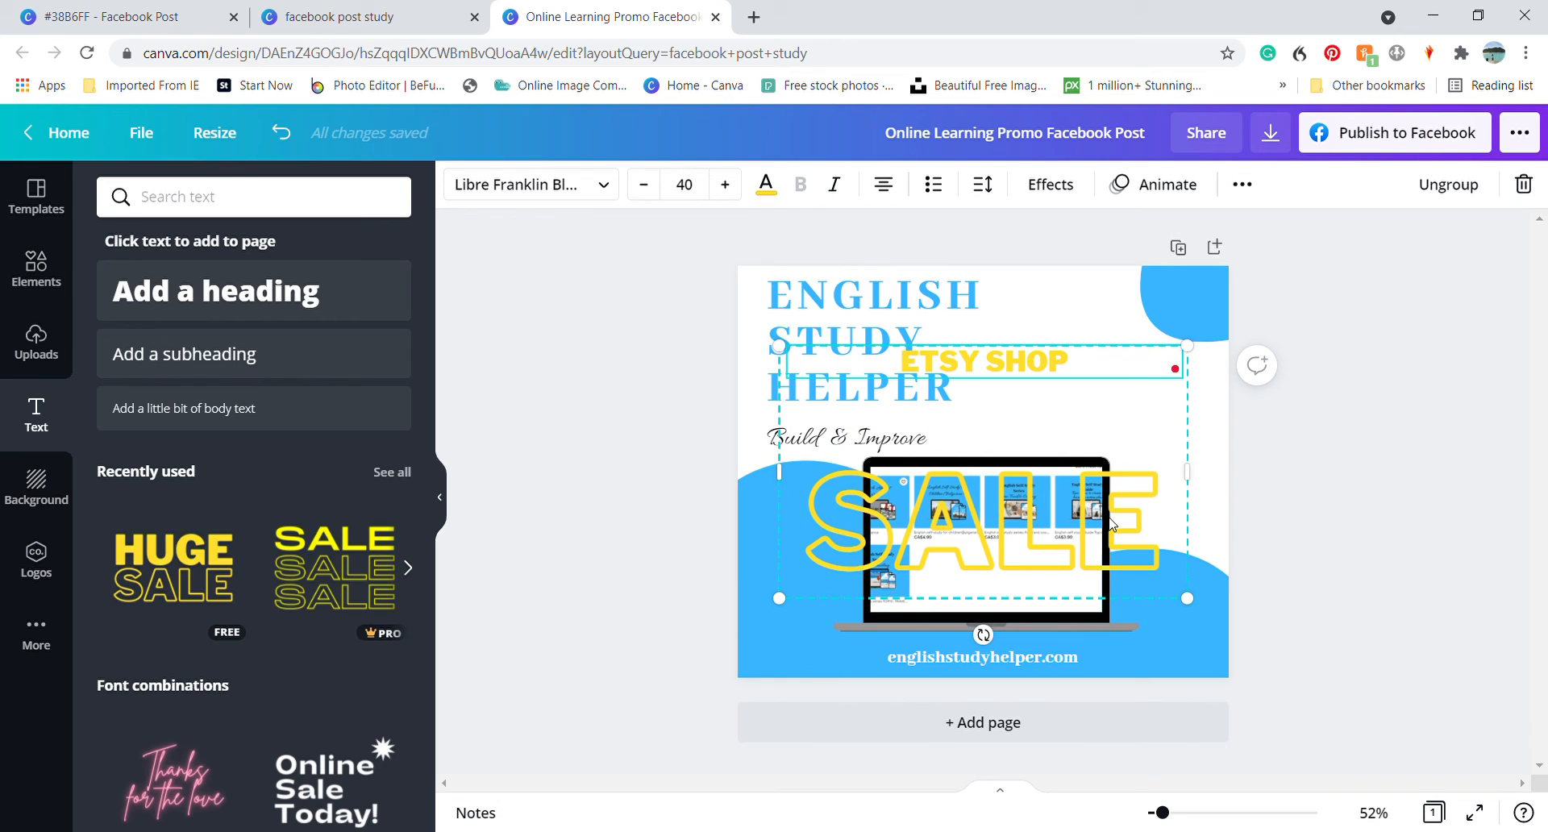
# Replace the outlined word SALE in the text combination with NOW OPEN
pyautogui.click(1130, 524)
pyautogui.click(1143, 545)
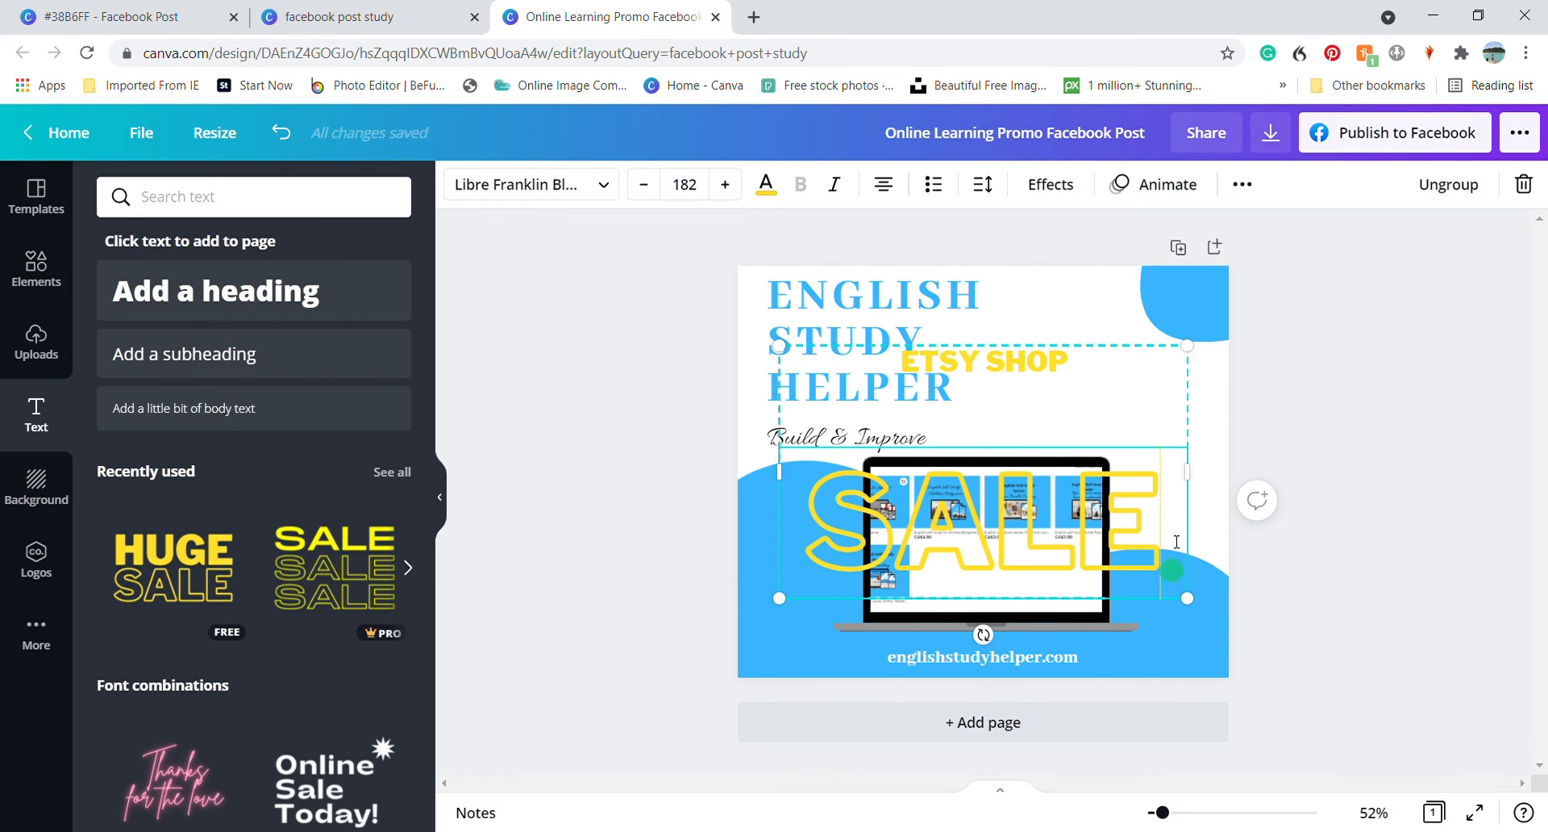
pyautogui.moveTo(1143, 545); pyautogui.dragTo(843, 542)
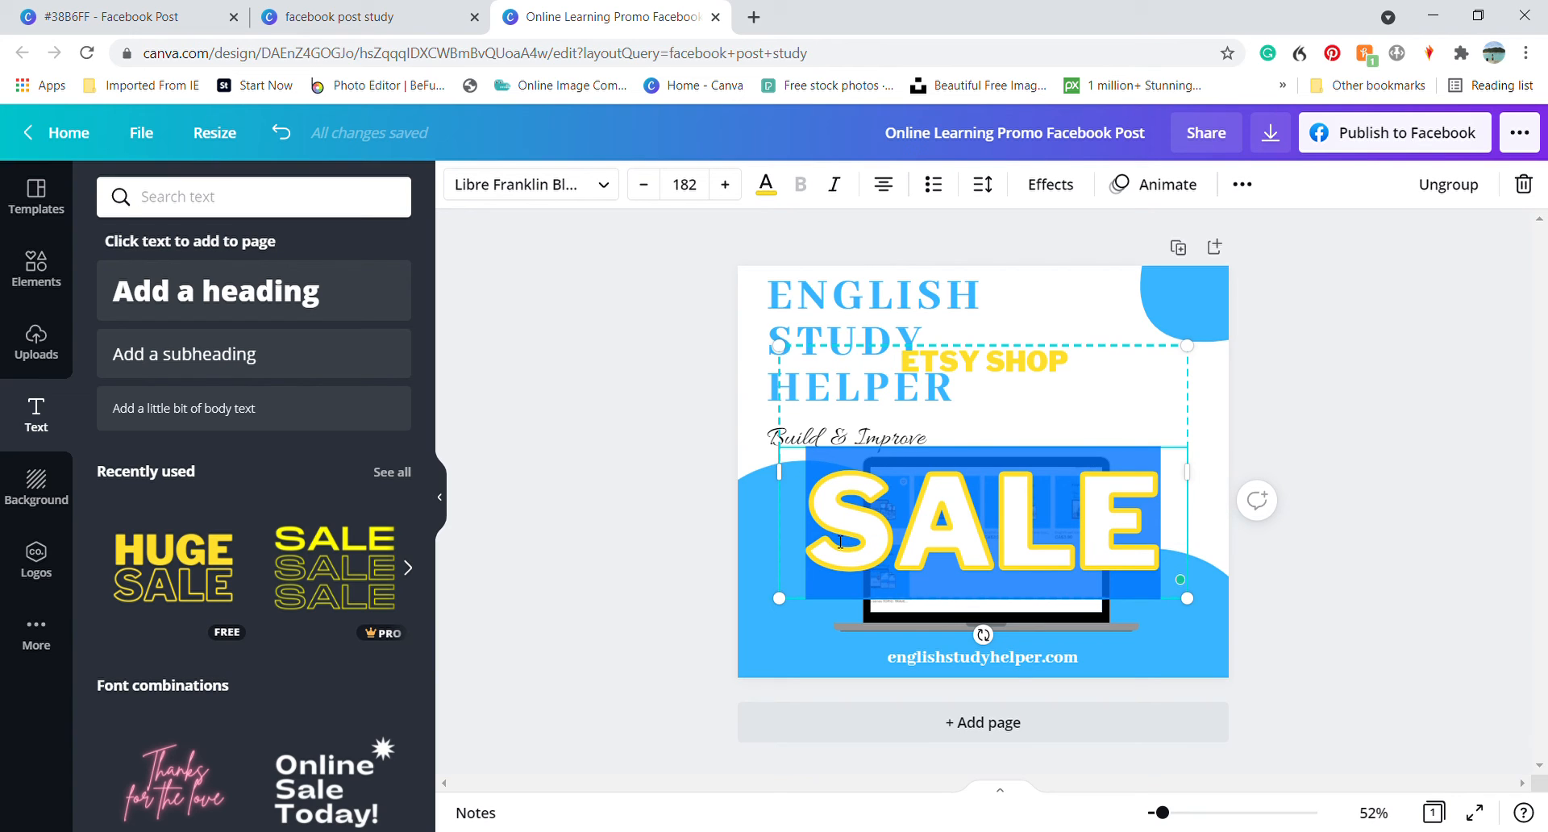
pyautogui.write('NOW OPEN')
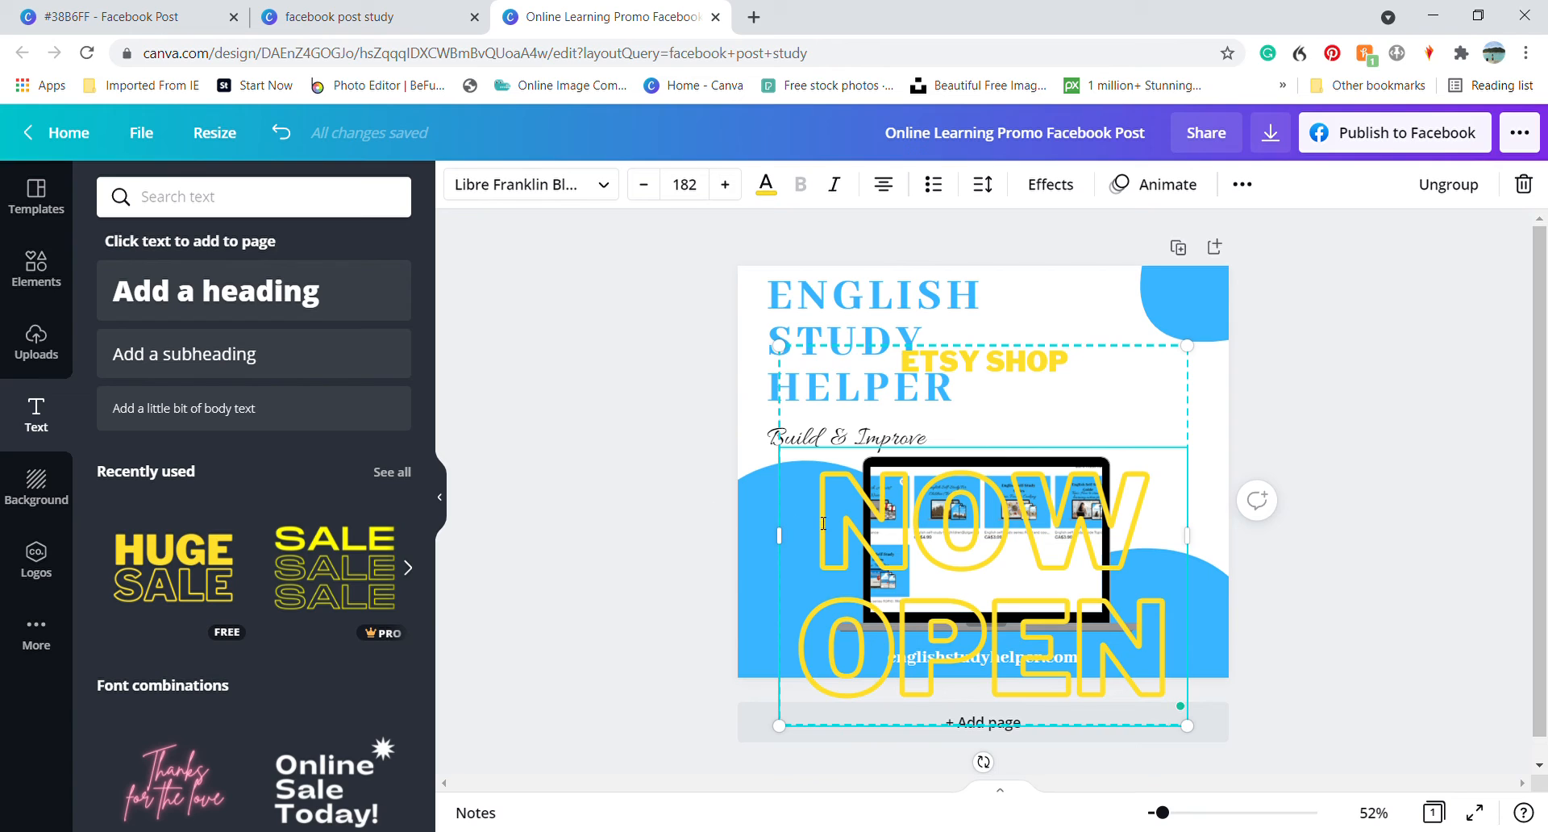
# Set the font size of the outlined NOW OPEN text to 40
pyautogui.moveTo(817, 524); pyautogui.dragTo(1144, 638)
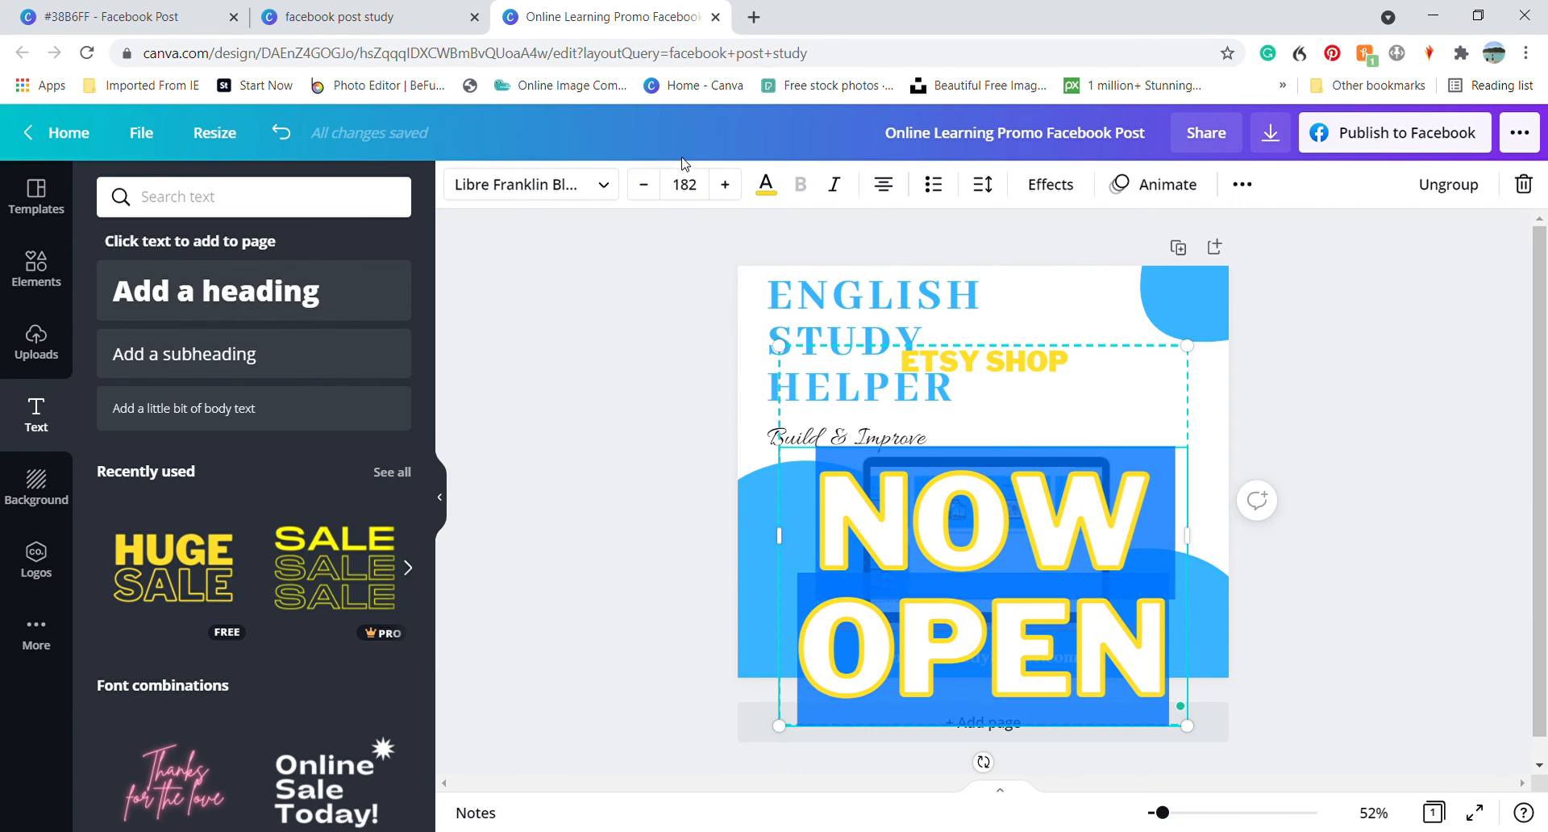
pyautogui.click(683, 187)
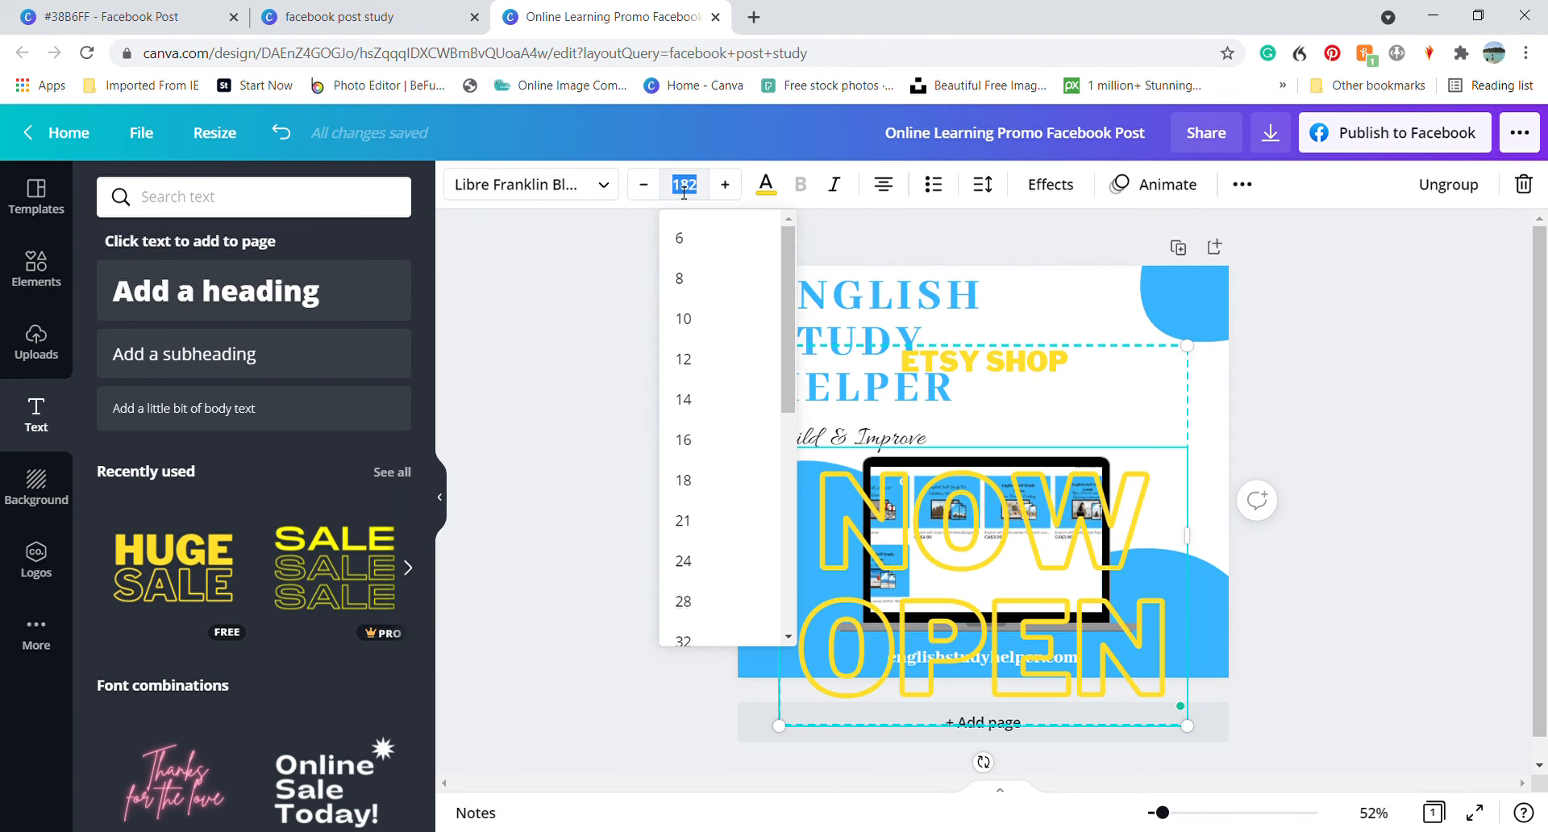
pyautogui.write('40')
pyautogui.press('Return')
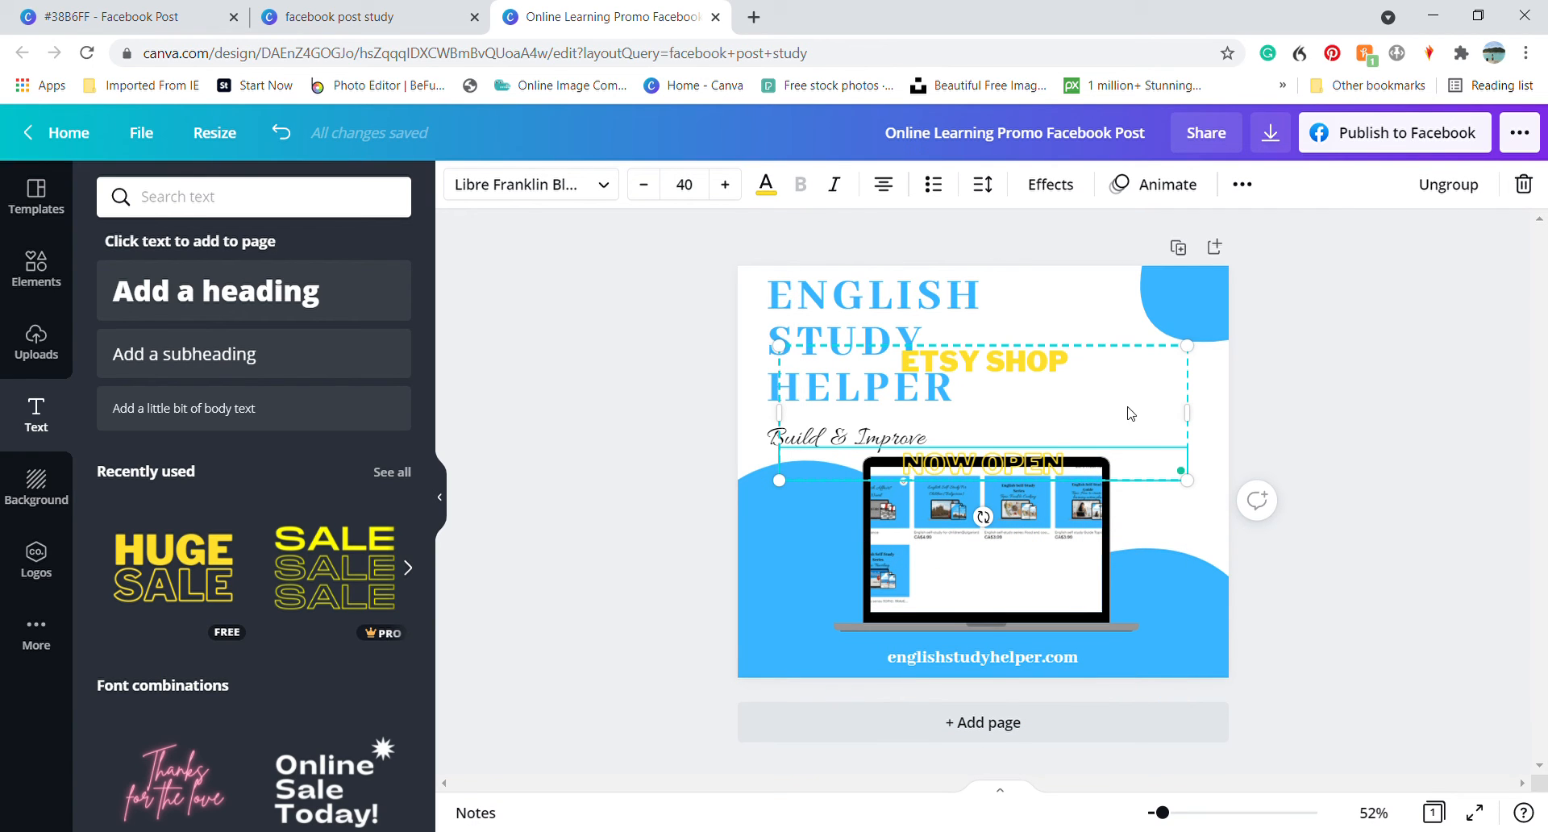
# Move the yellow text group beside the English Study Helper title, ungroup it, and shift ETSY SHOP and NOW OPEN individually into the white space
pyautogui.moveTo(1070, 417); pyautogui.dragTo(1111, 397)
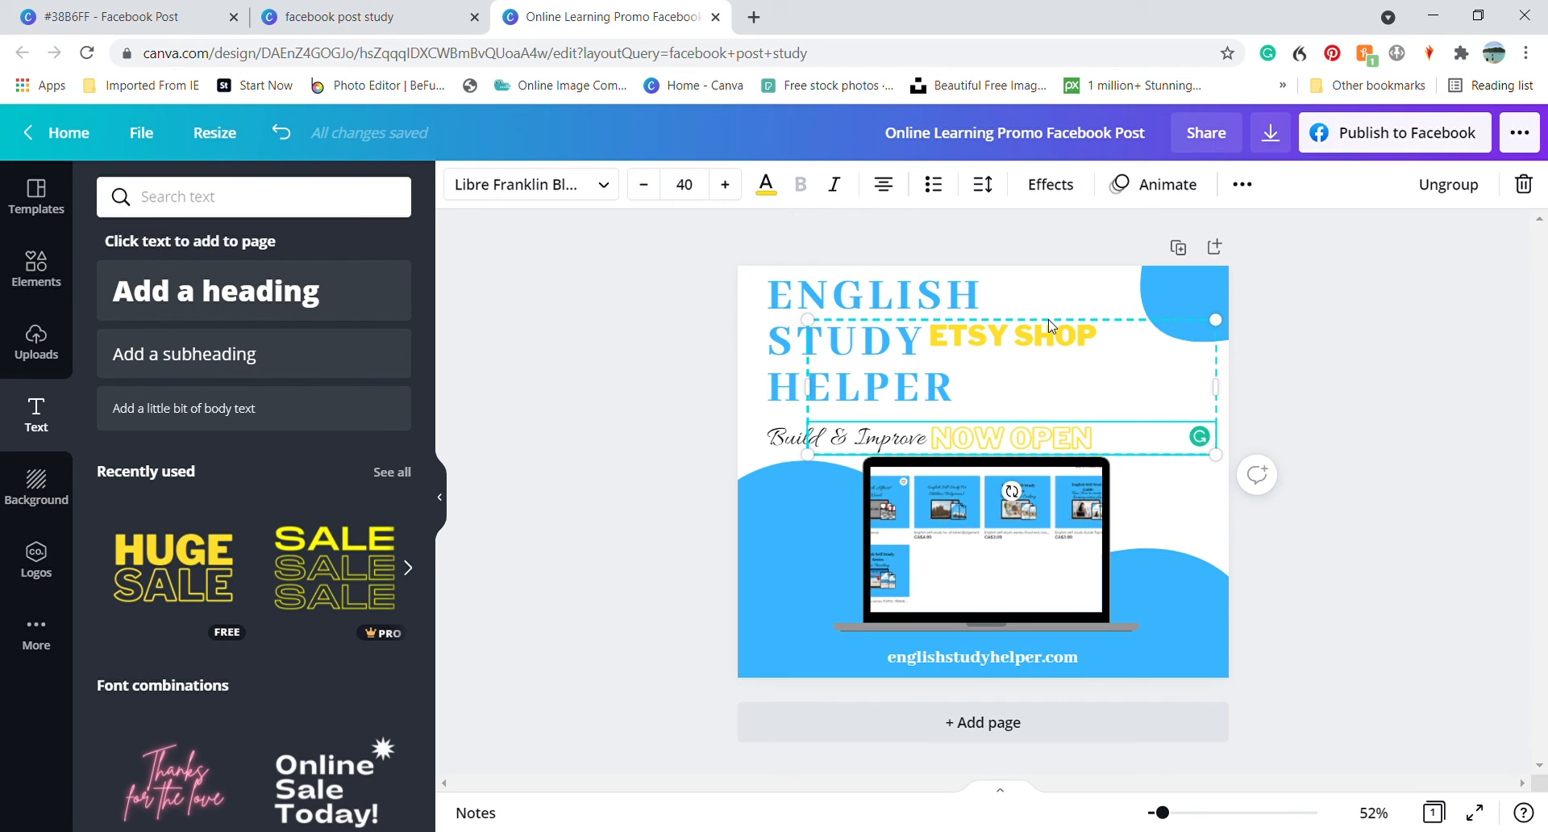
pyautogui.moveTo(1052, 323); pyautogui.dragTo(1072, 324)
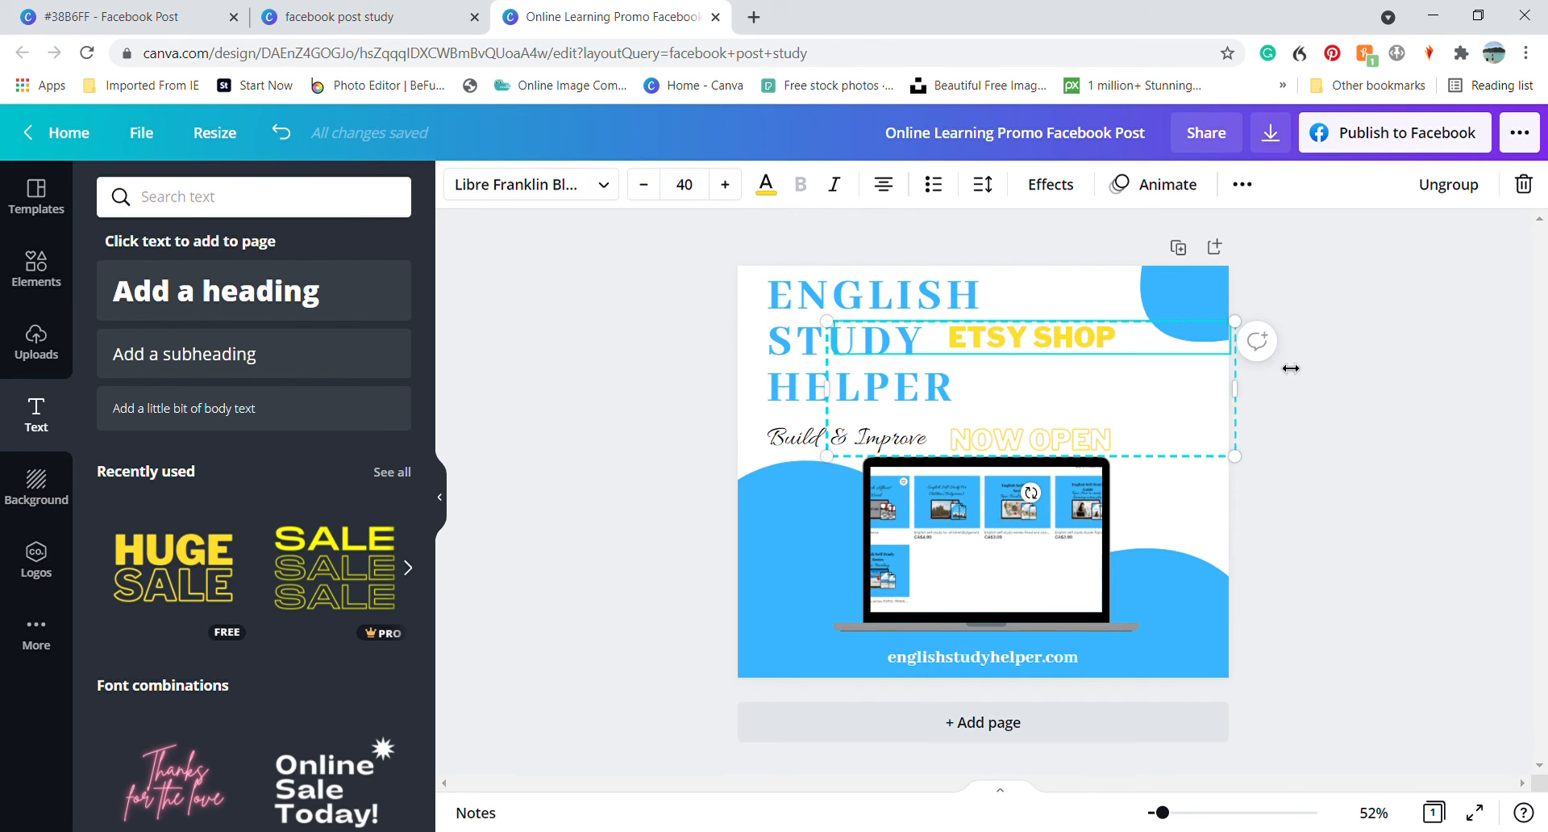
pyautogui.click(1469, 194)
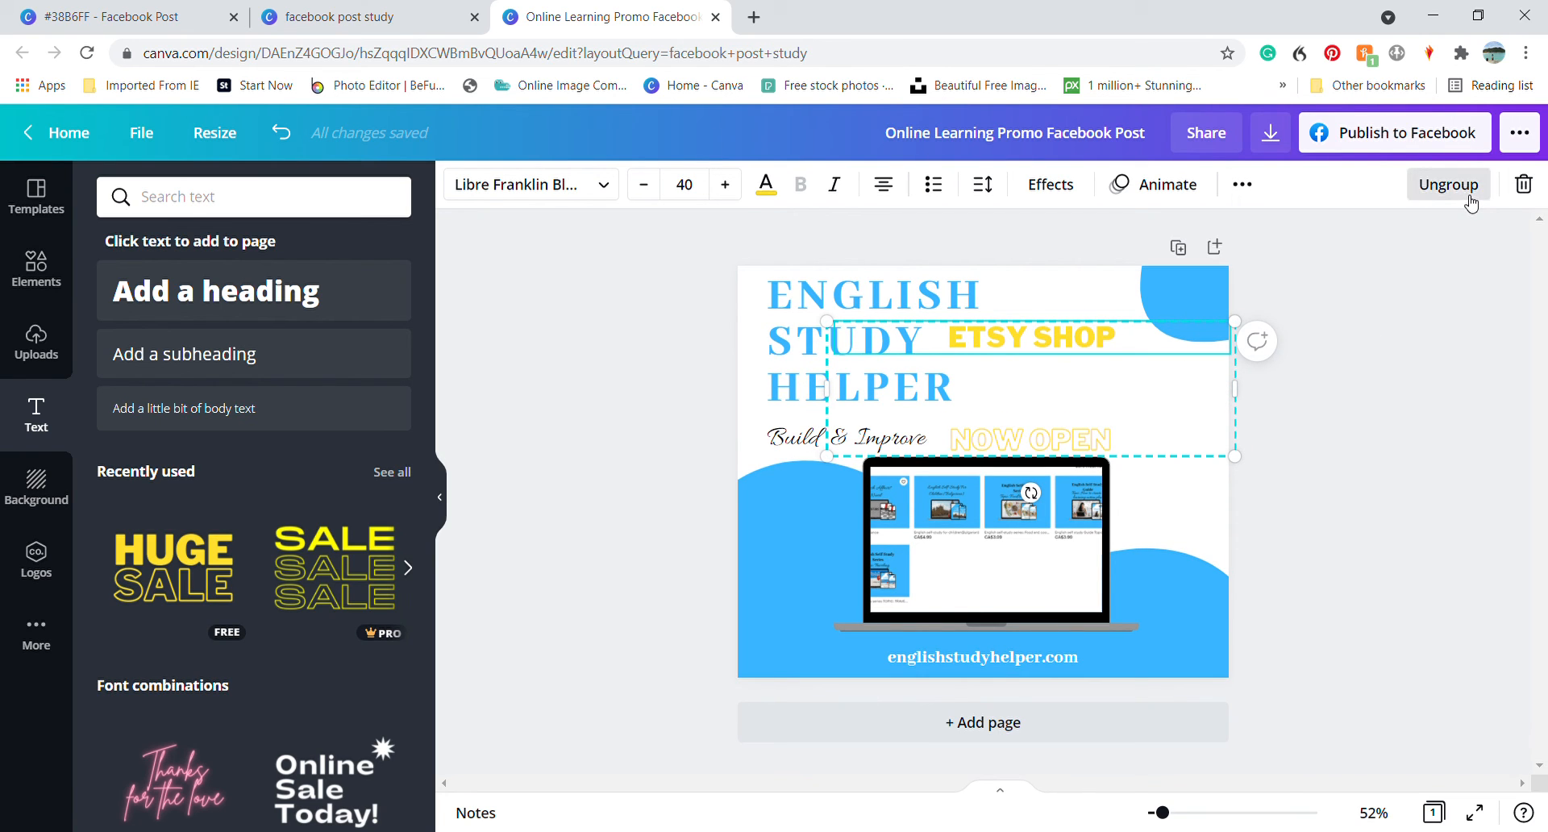
pyautogui.click(1238, 392)
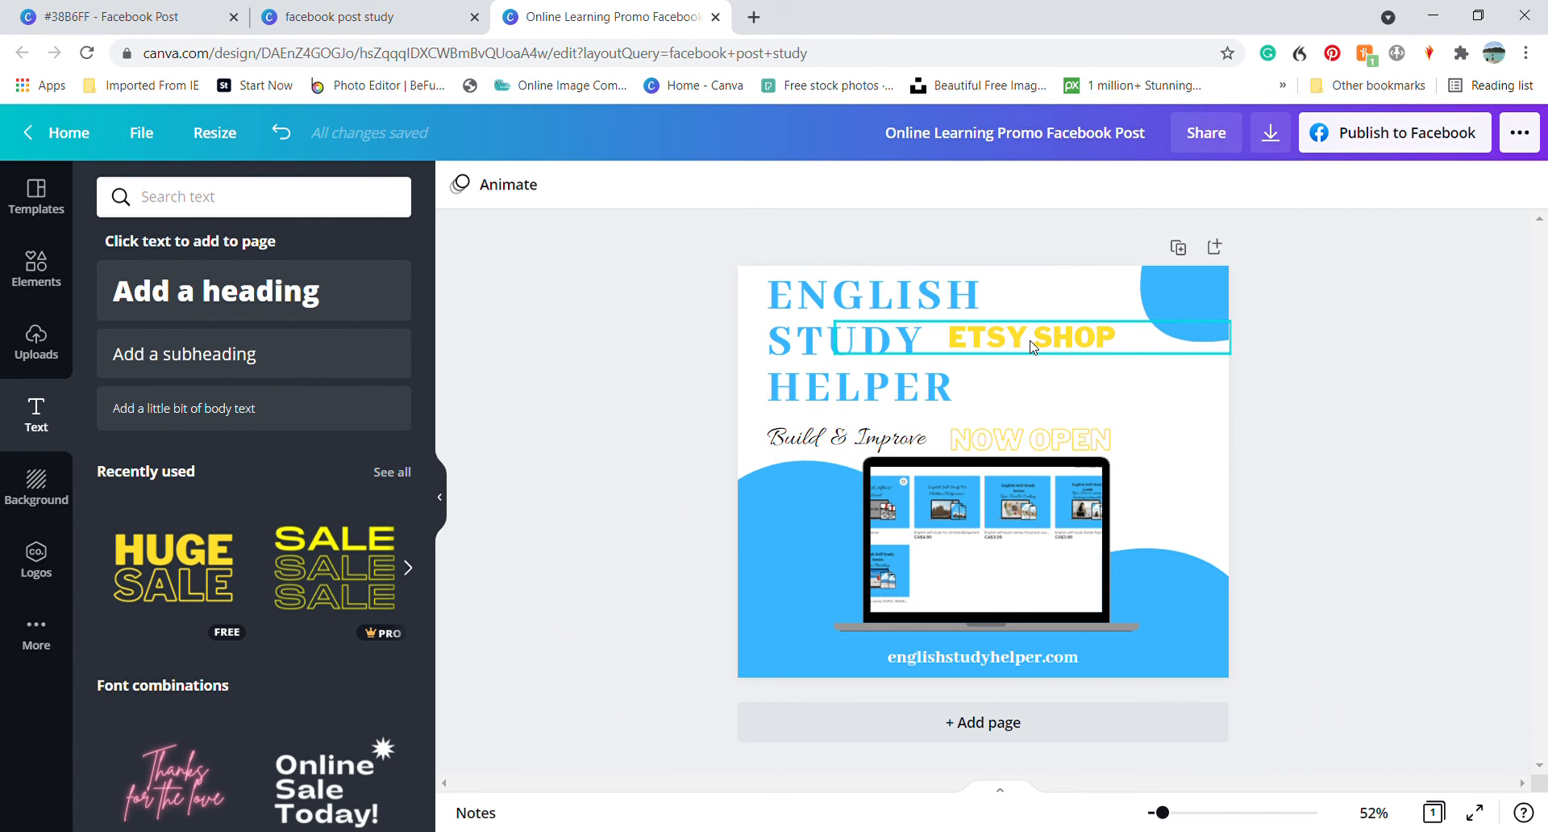
pyautogui.moveTo(1033, 345); pyautogui.dragTo(1065, 383)
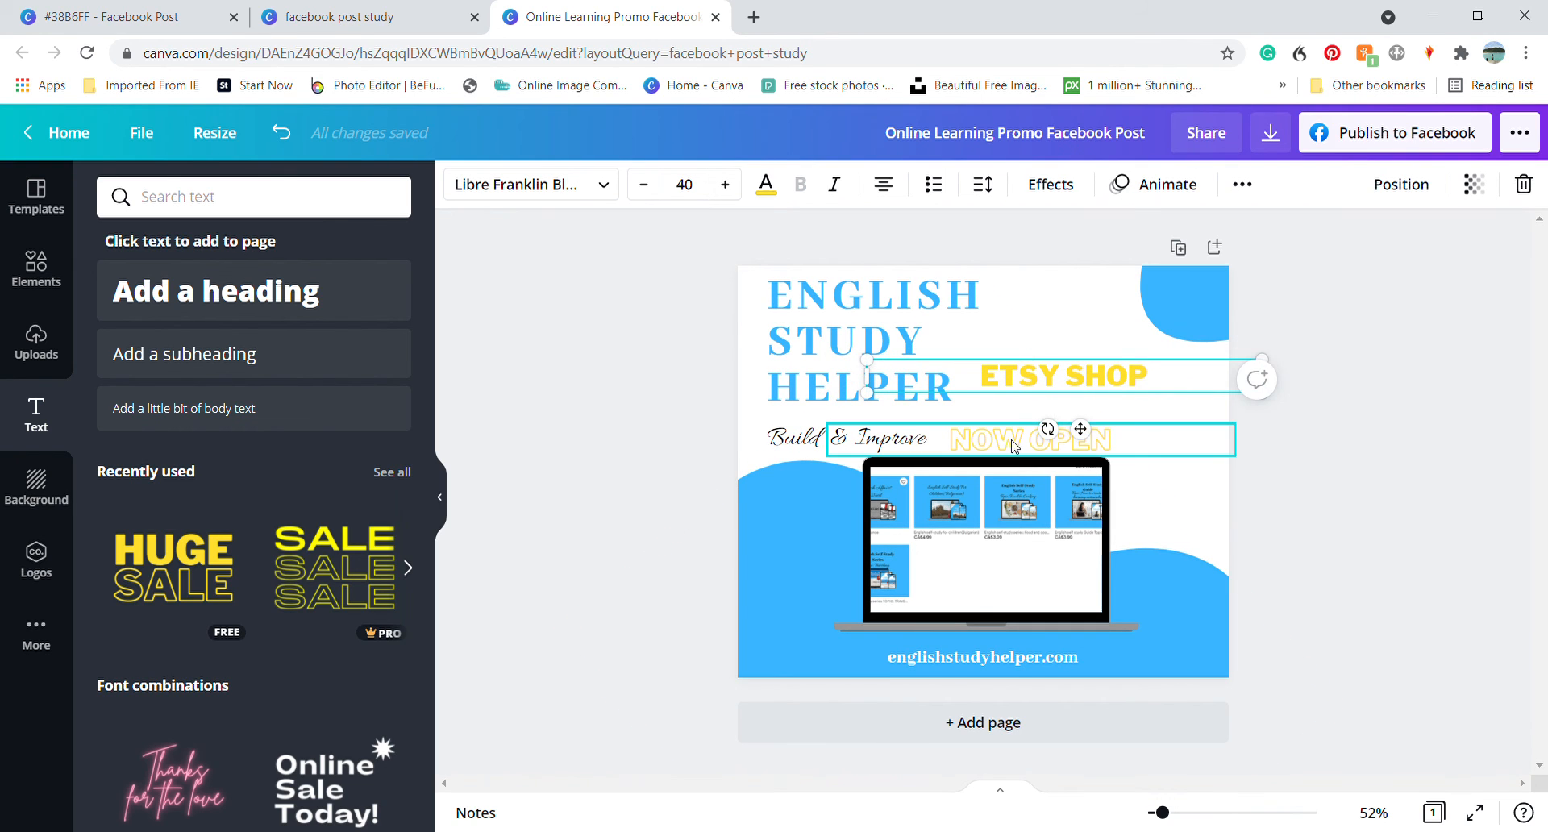
pyautogui.moveTo(1015, 446); pyautogui.dragTo(1088, 441)
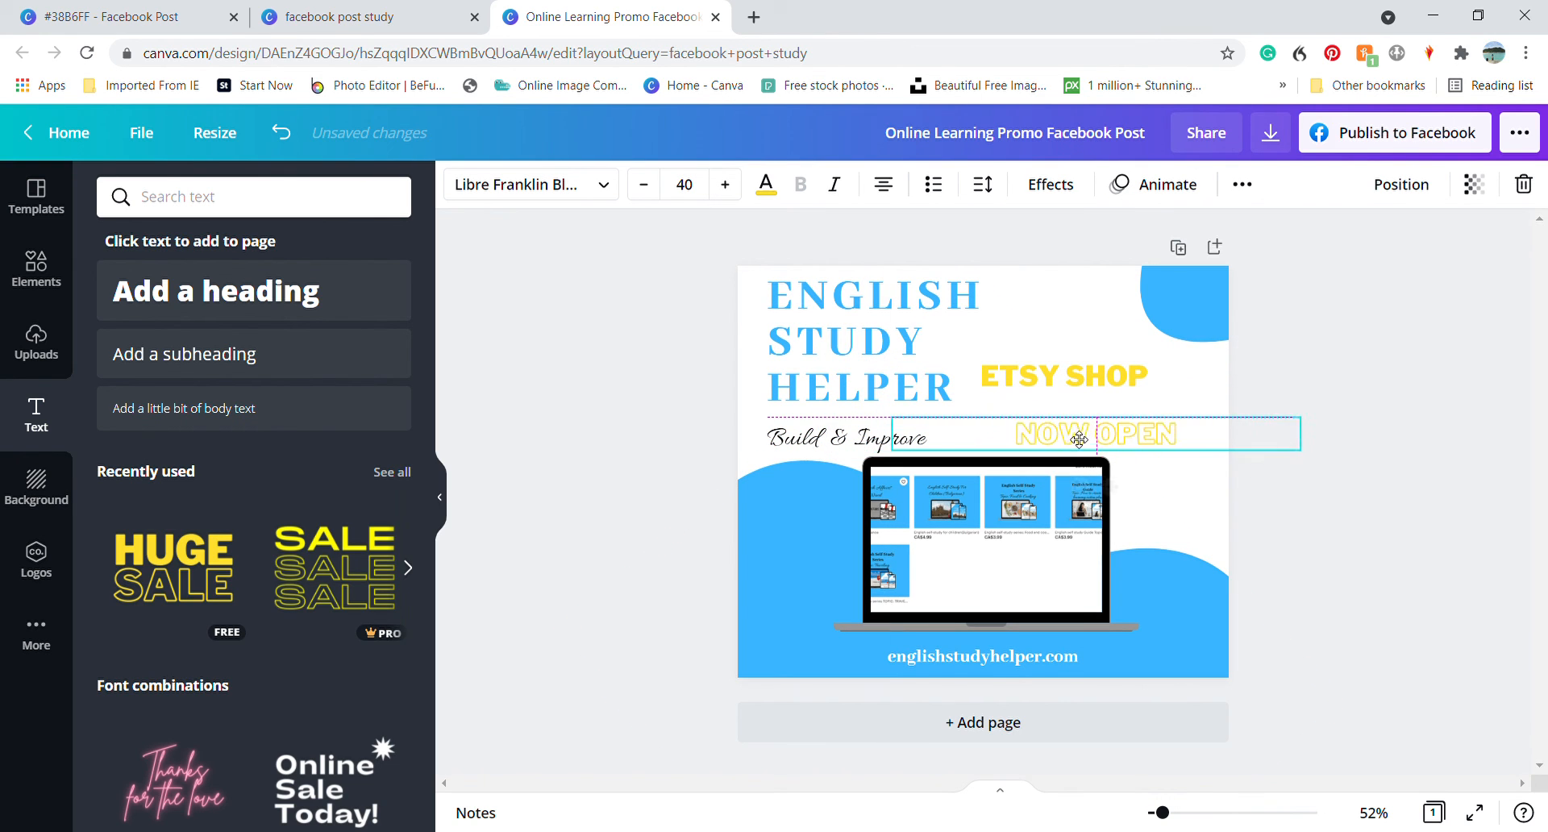
# Tilt ETSY SHOP and NOW OPEN to the same upward slant and place NOW OPEN directly beneath ETSY SHOP
pyautogui.click(1065, 372)
pyautogui.moveTo(1058, 430); pyautogui.dragTo(1069, 432)
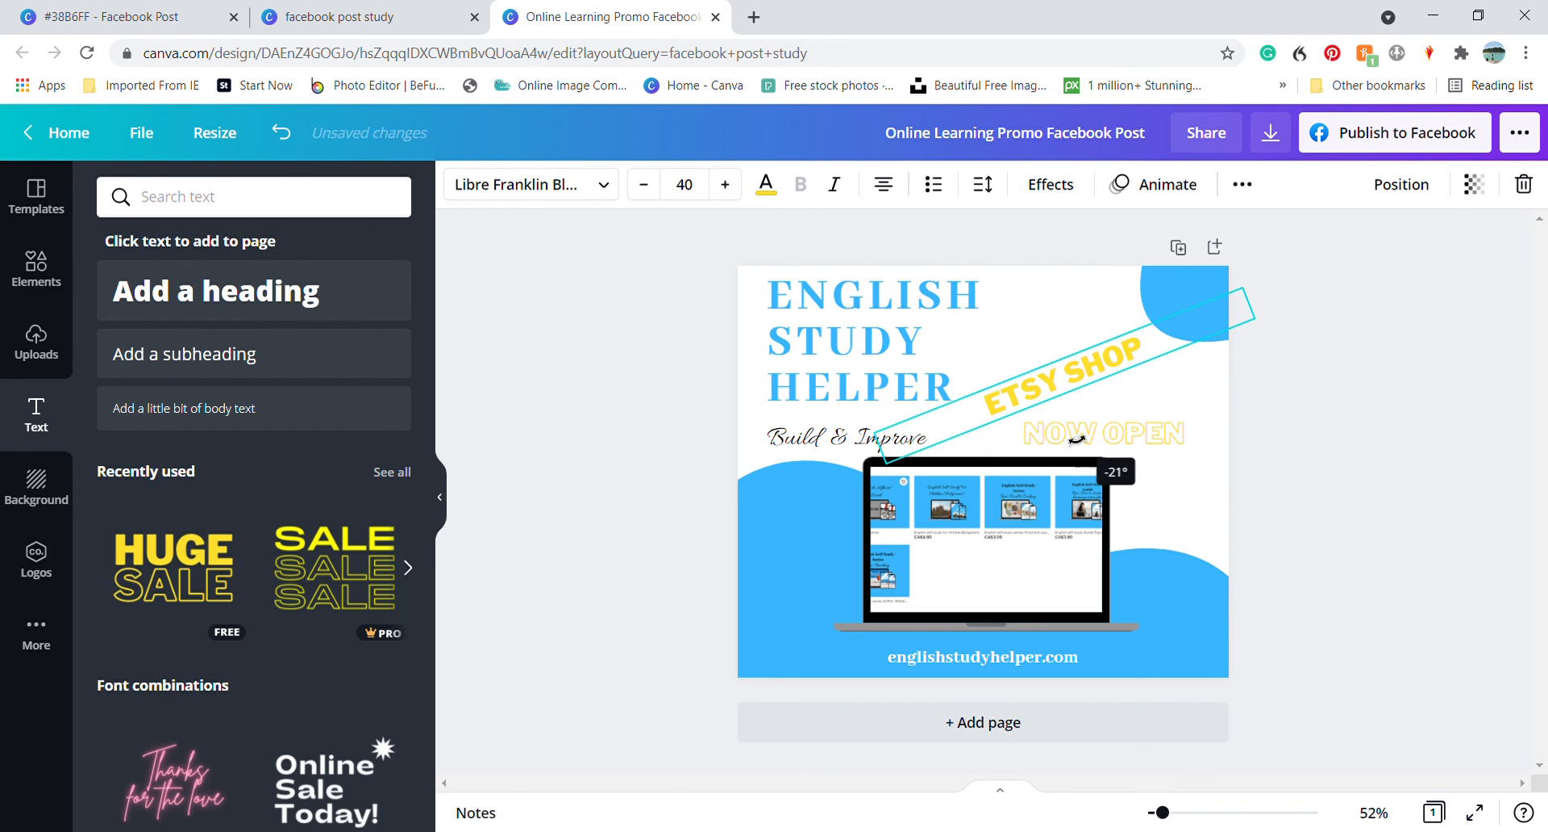
pyautogui.click(1127, 435)
pyautogui.moveTo(1105, 476); pyautogui.dragTo(1129, 499)
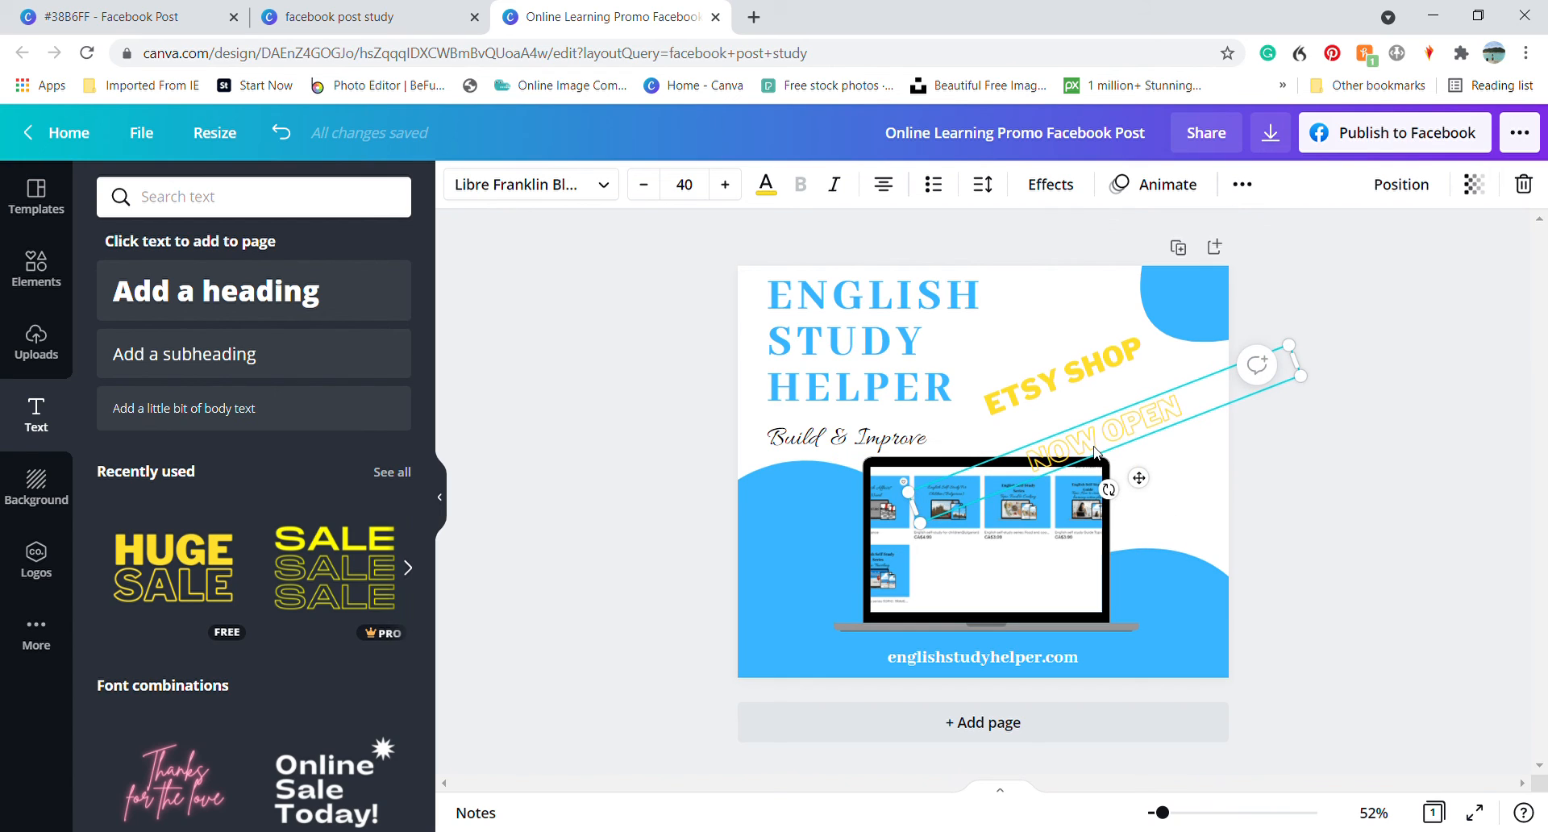
pyautogui.moveTo(1069, 436); pyautogui.dragTo(1082, 429)
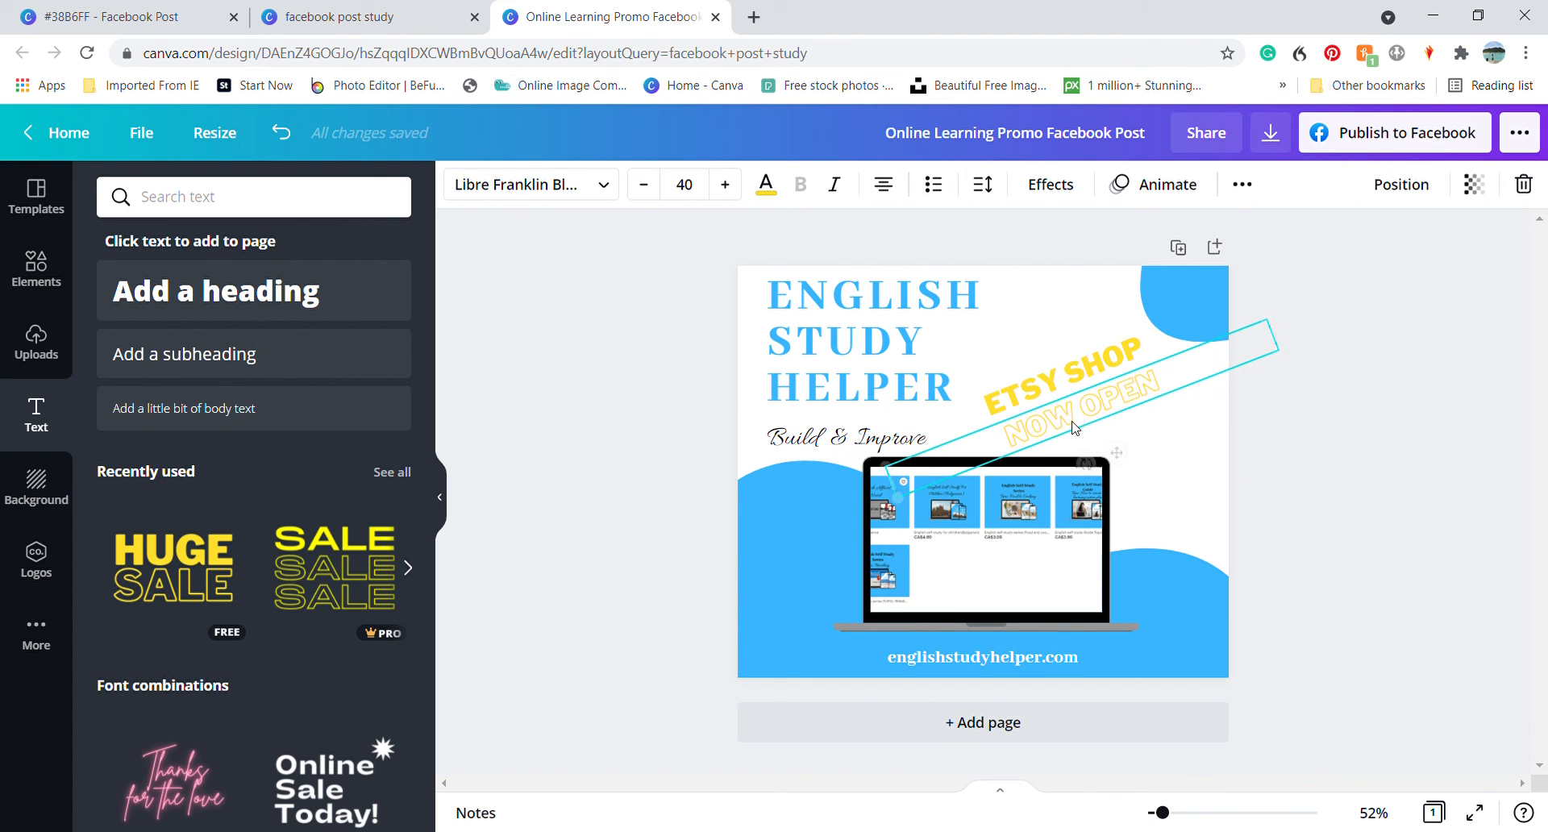
pyautogui.click(1039, 393)
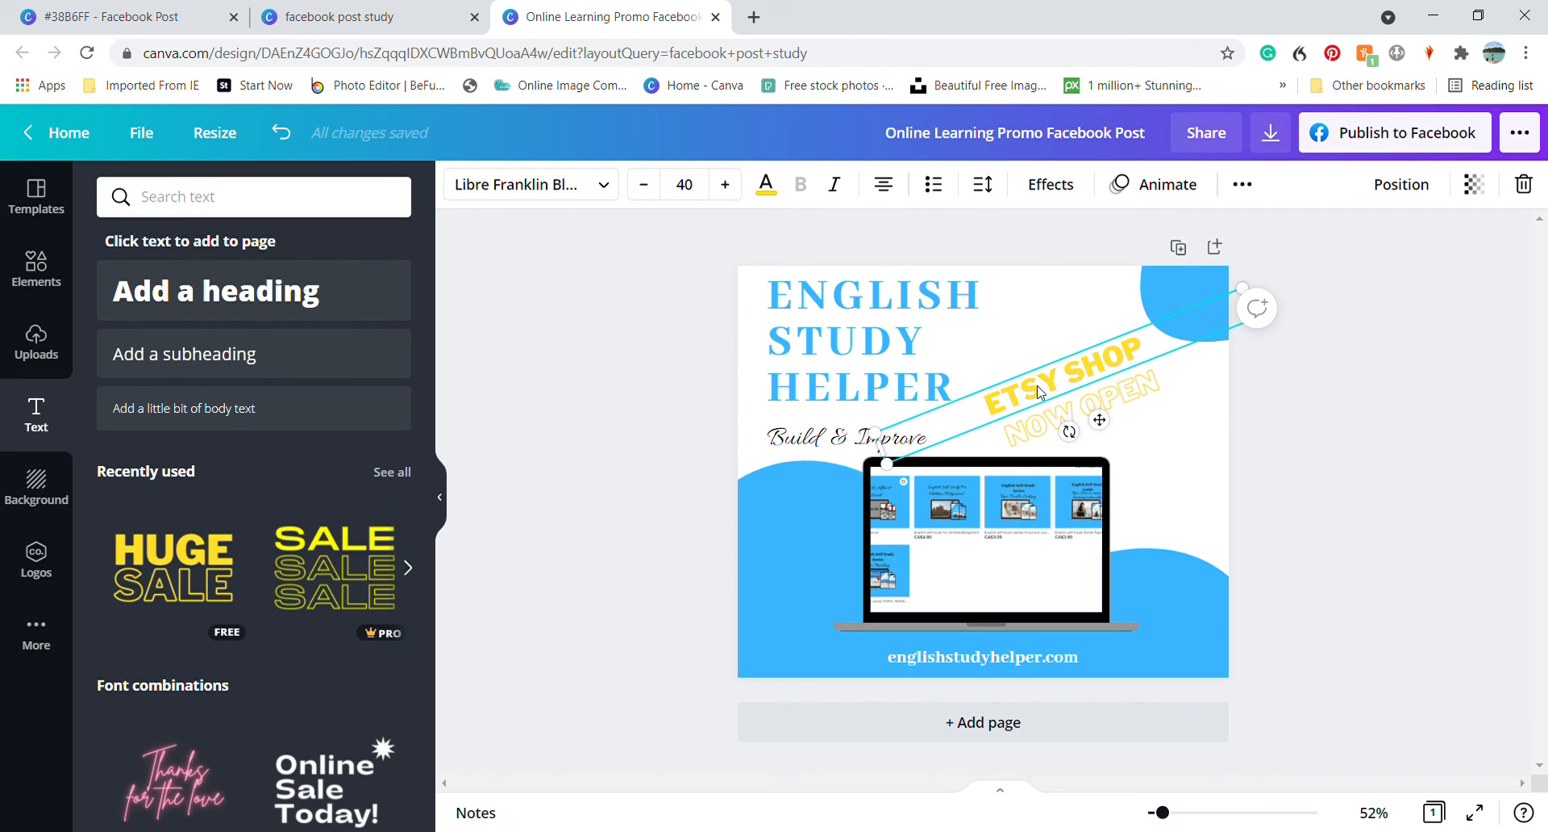
pyautogui.click(1188, 441)
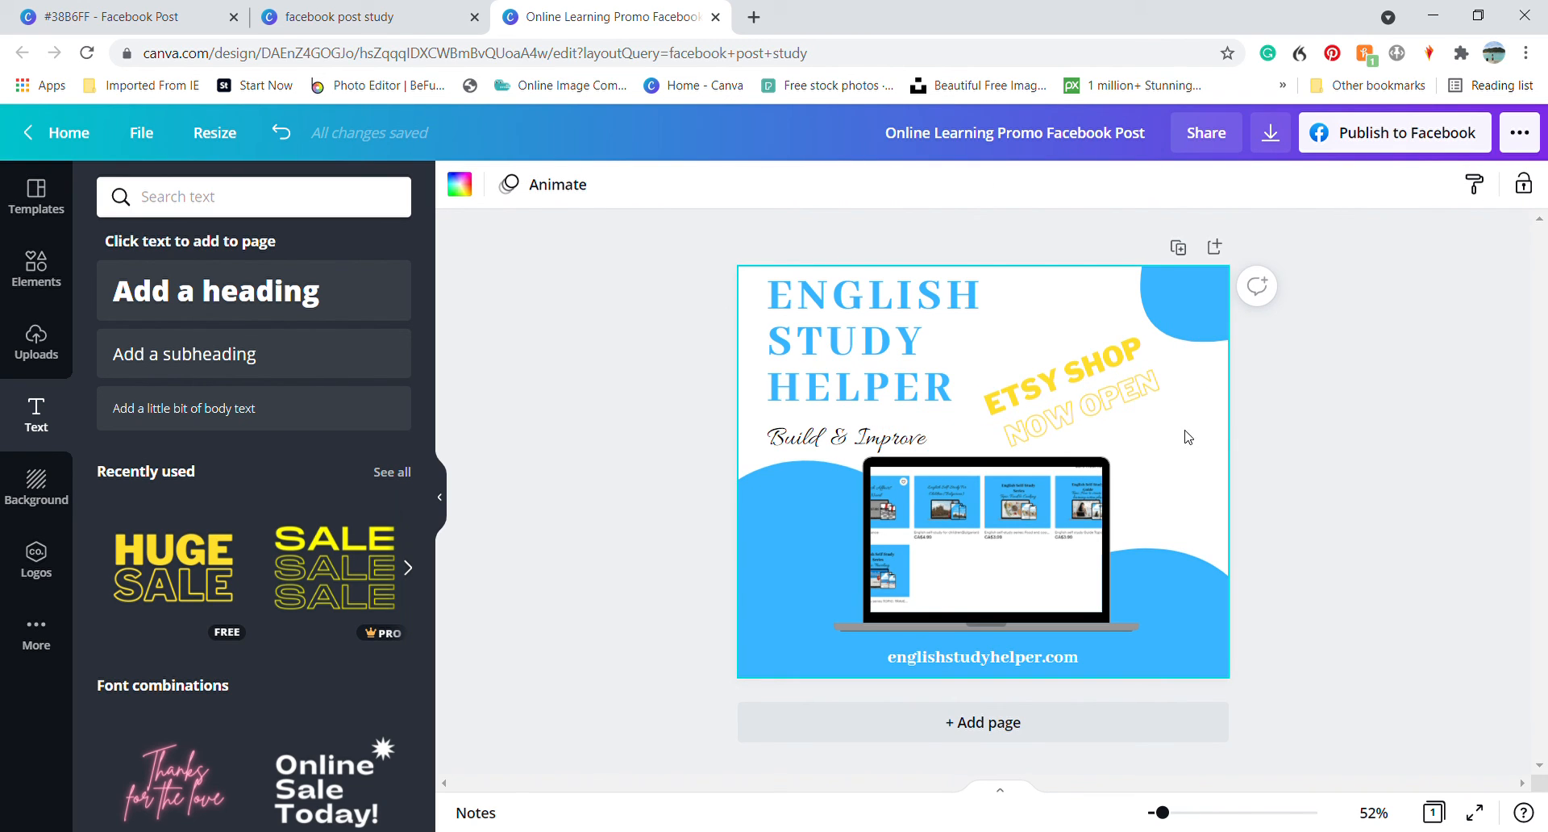
# Add the recently used yellow curved arrow, rotated and shrunk, beside the laptop so it points from the shop text toward the screen
pyautogui.click(47, 288)
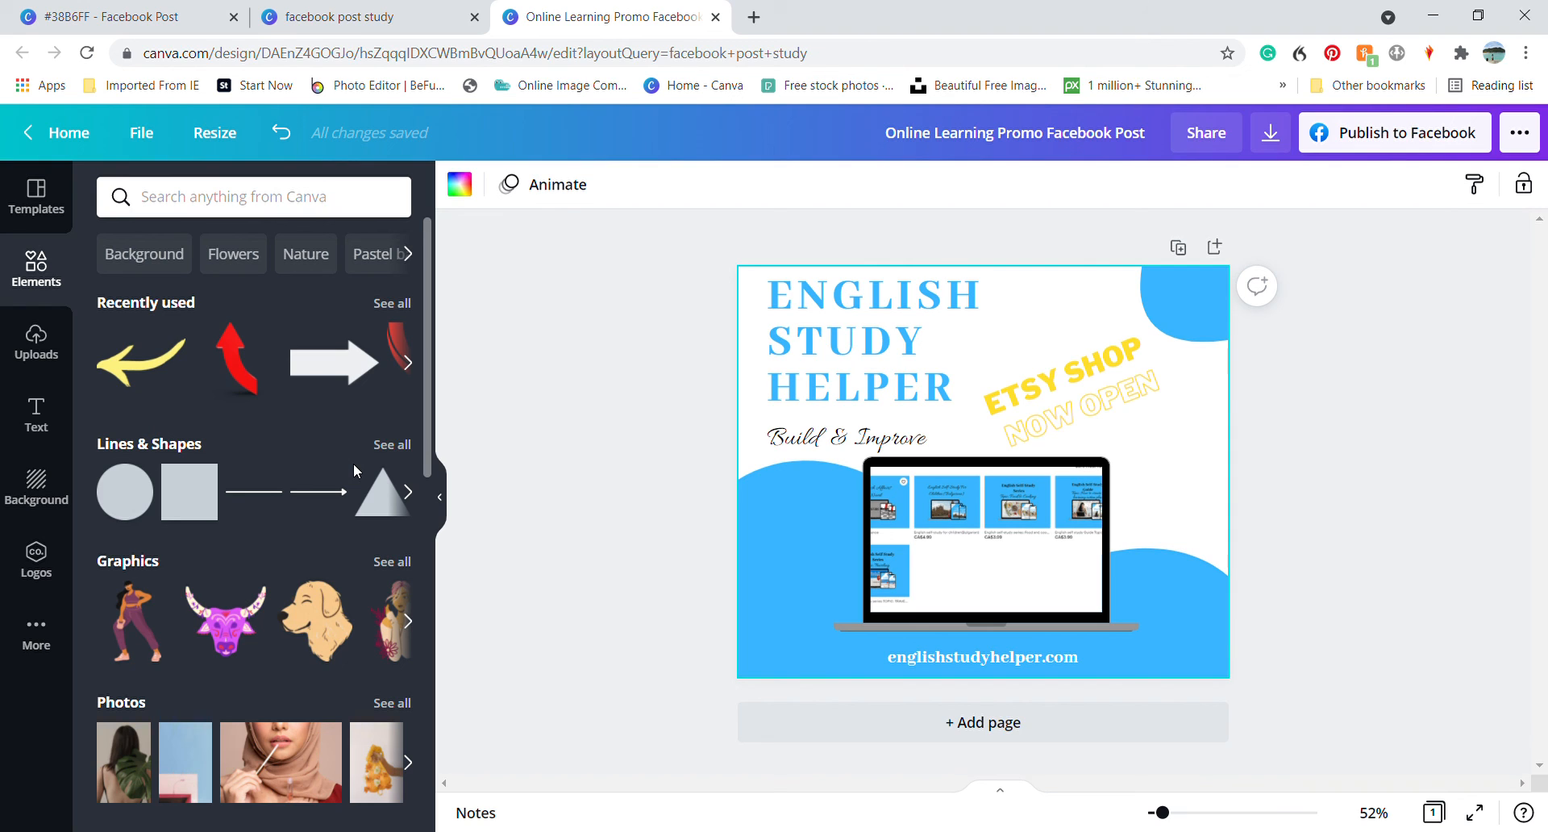
pyautogui.click(125, 379)
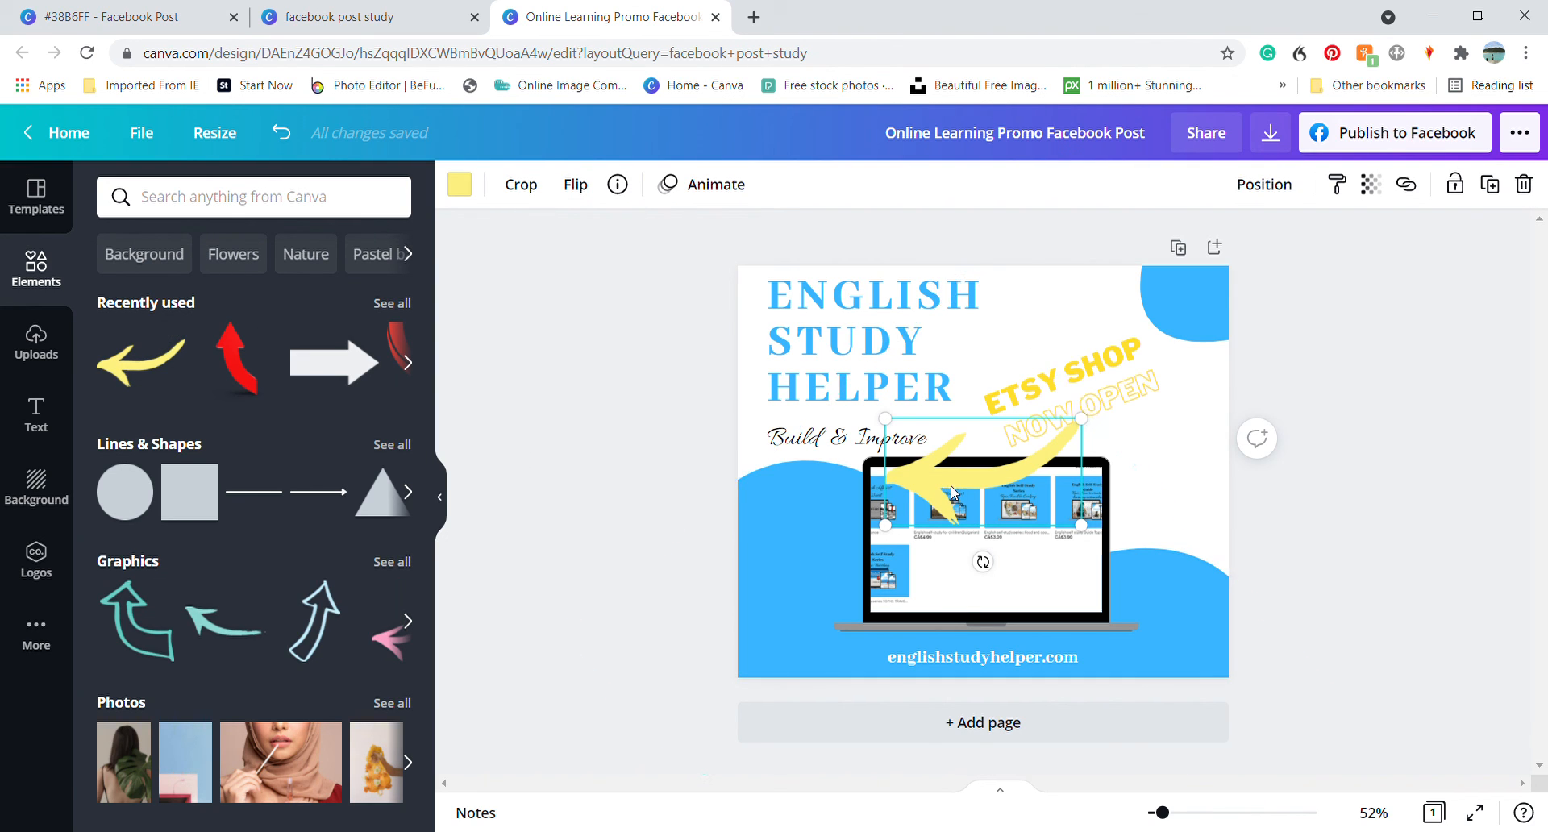
pyautogui.moveTo(952, 494); pyautogui.dragTo(1088, 510)
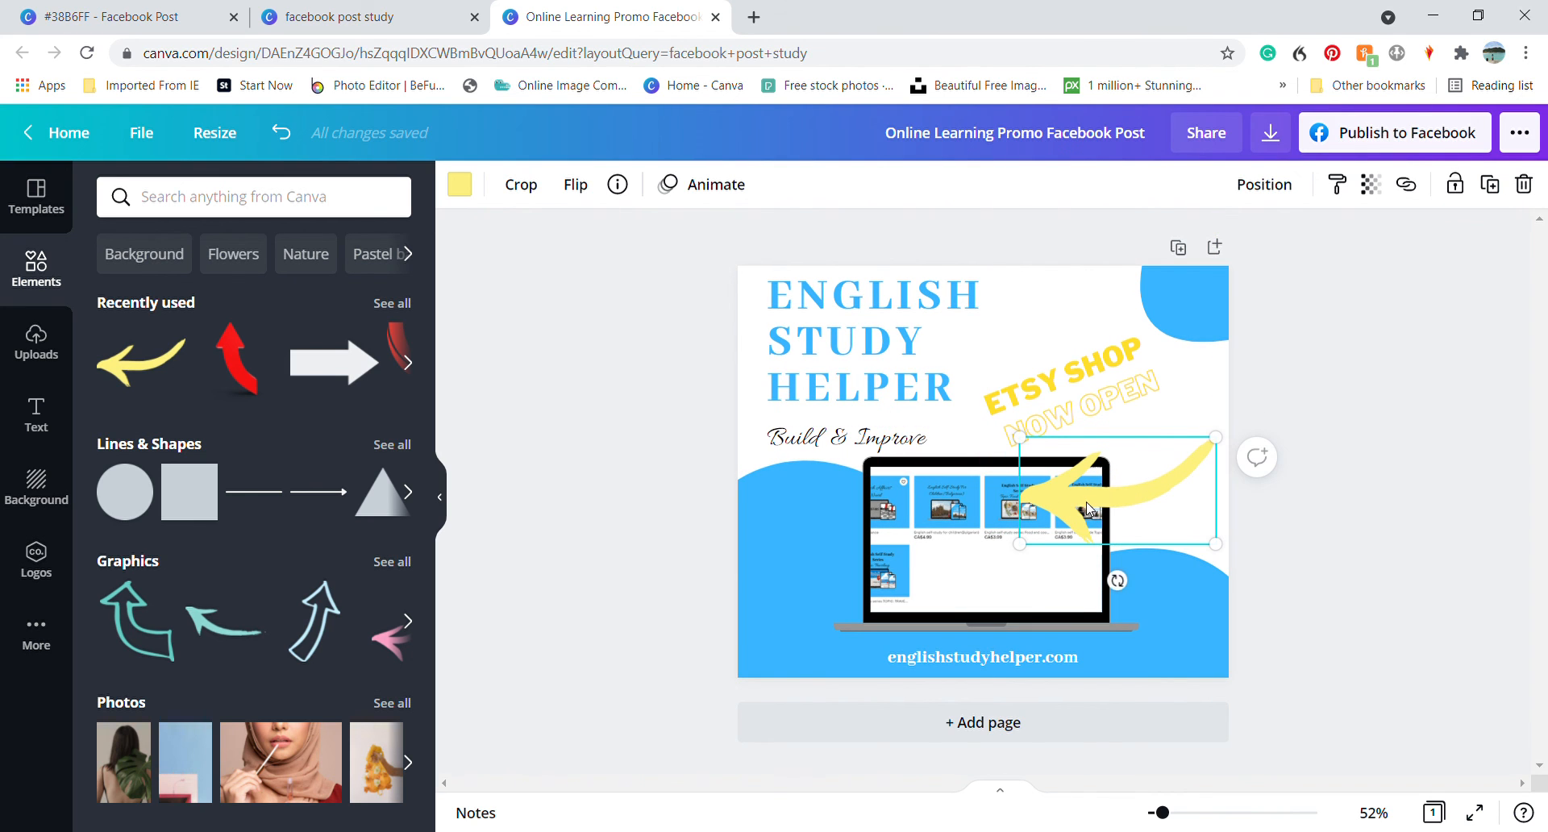
pyautogui.moveTo(1139, 596); pyautogui.dragTo(1200, 582)
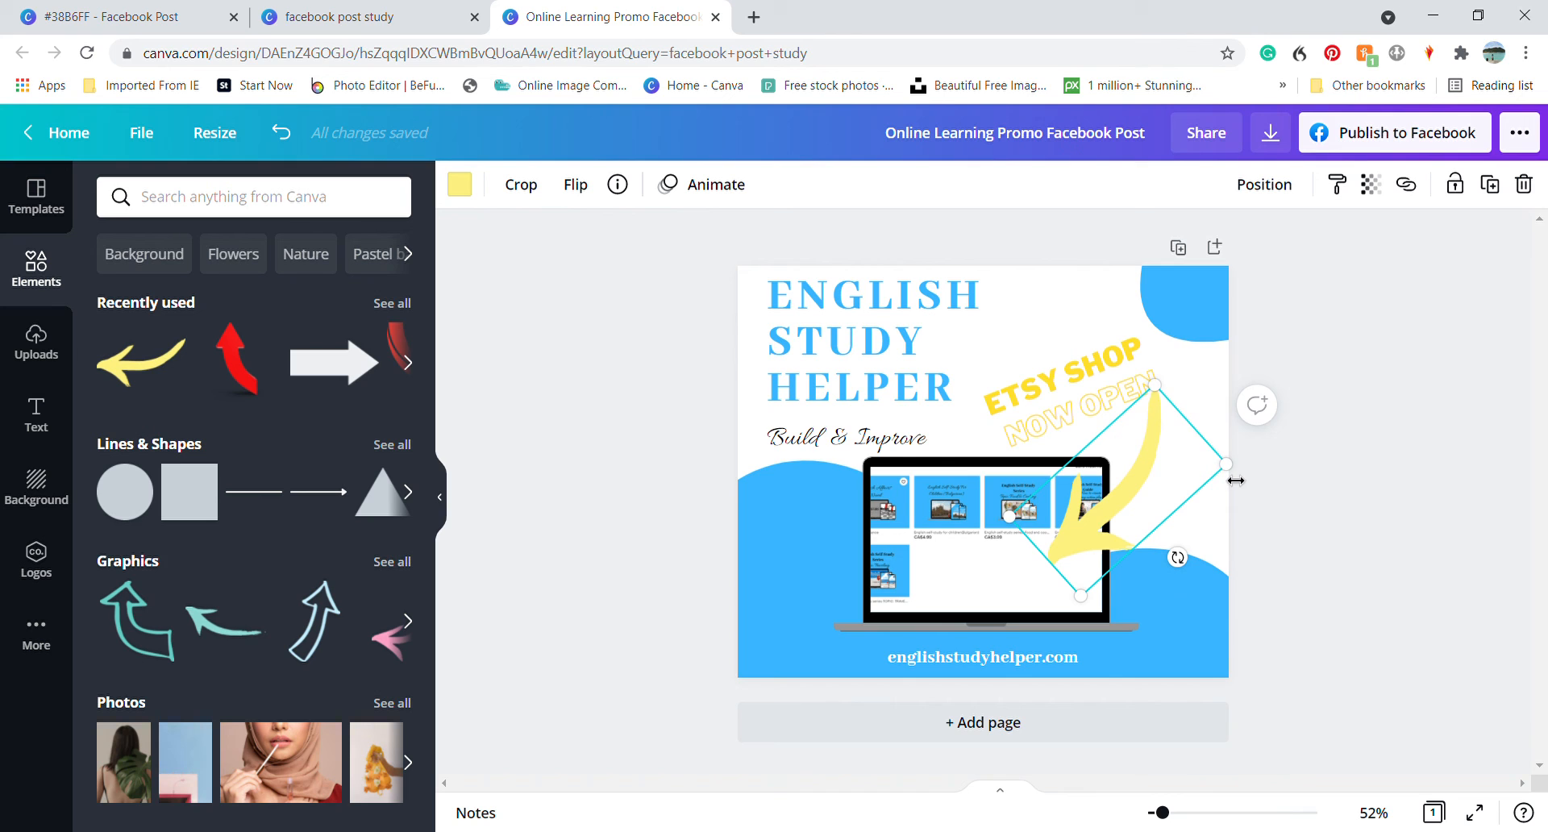
pyautogui.moveTo(1235, 481); pyautogui.dragTo(1168, 548)
pyautogui.moveTo(1056, 534); pyautogui.dragTo(1153, 486)
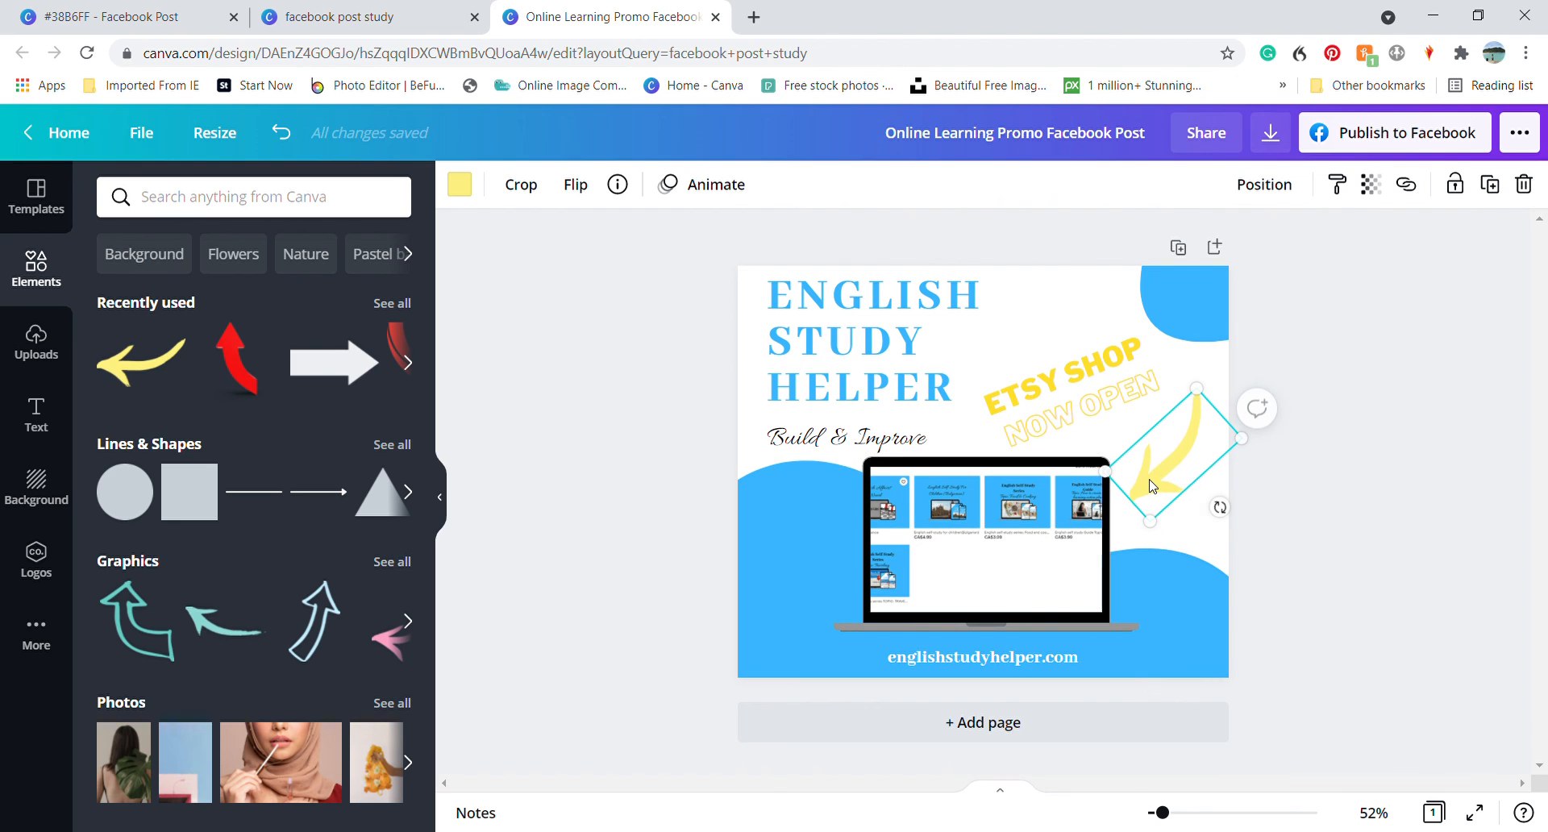
# Recolor the arrow with the darker yellow document color used by the ETSY SHOP text
pyautogui.click(460, 187)
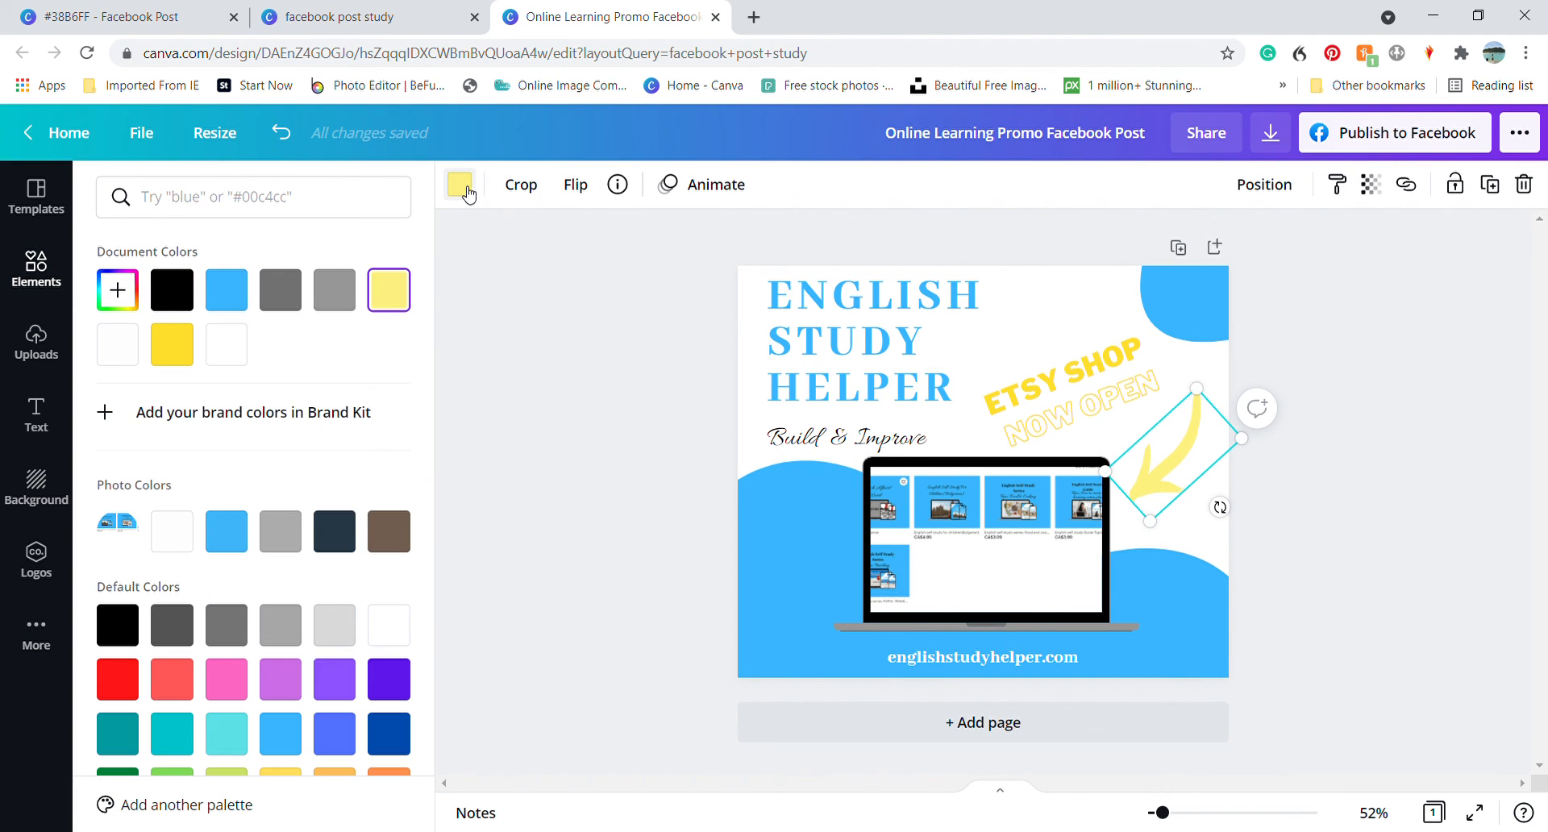
pyautogui.click(179, 358)
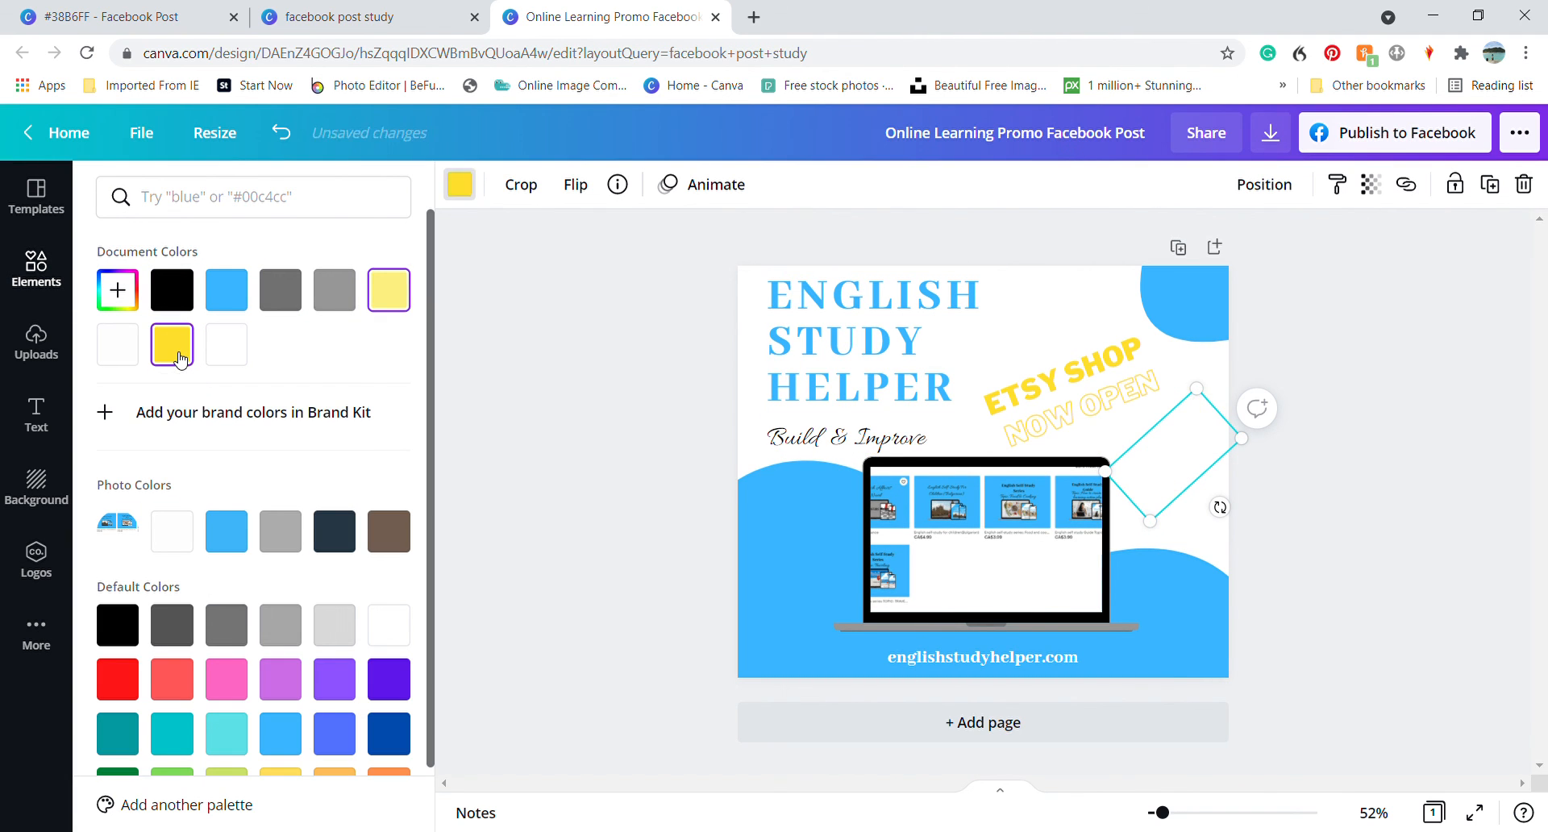
pyautogui.click(1405, 481)
# Shift the ETSY SHOP and NOW OPEN texts slightly to the right and nudge the laptop mockup down toward the website address
pyautogui.click(1089, 364)
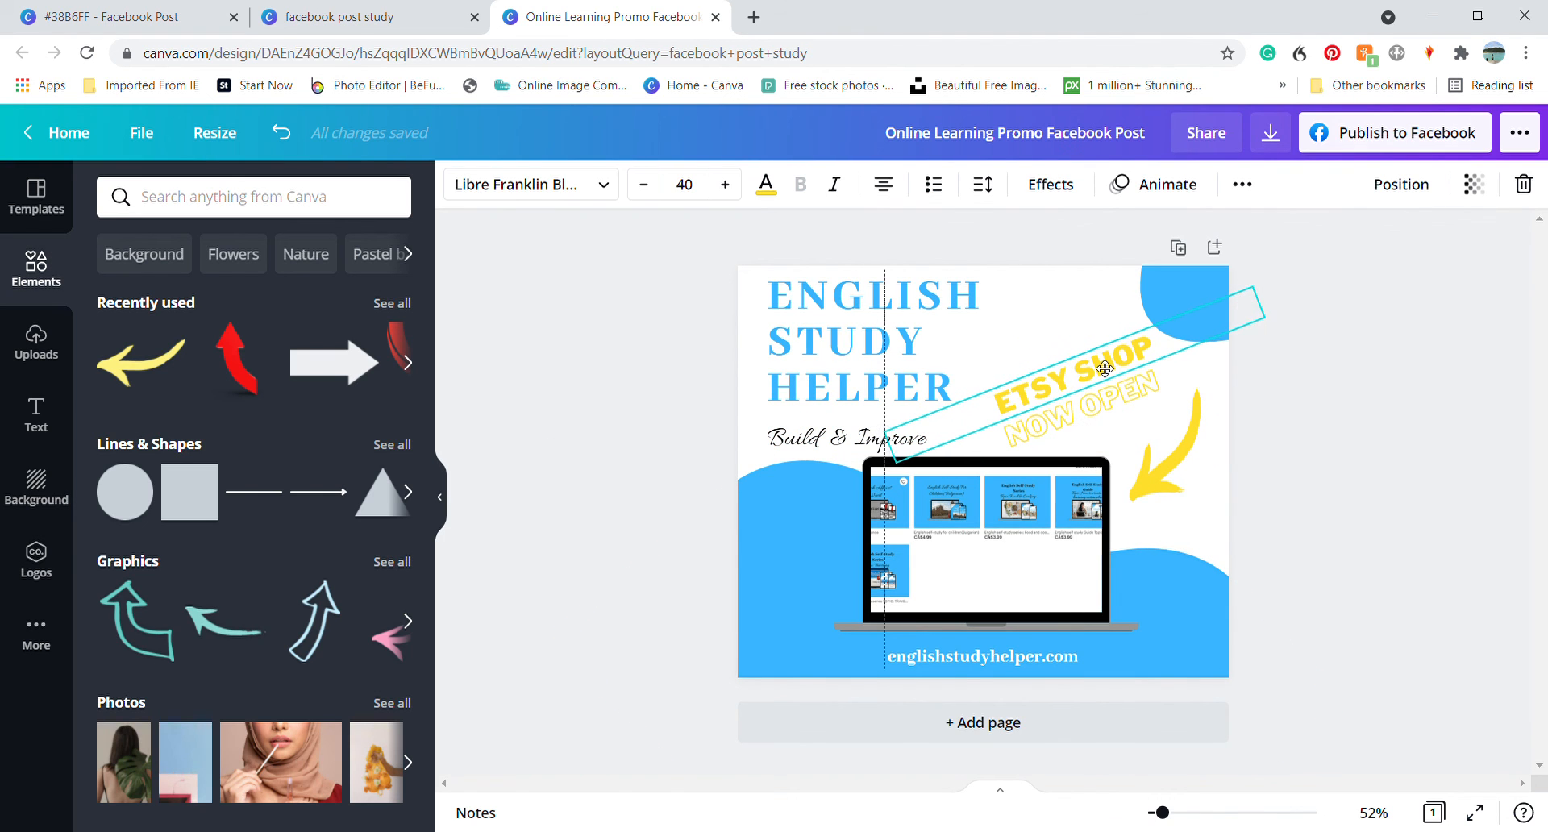
pyautogui.moveTo(1103, 398); pyautogui.dragTo(1119, 399)
pyautogui.click(980, 611)
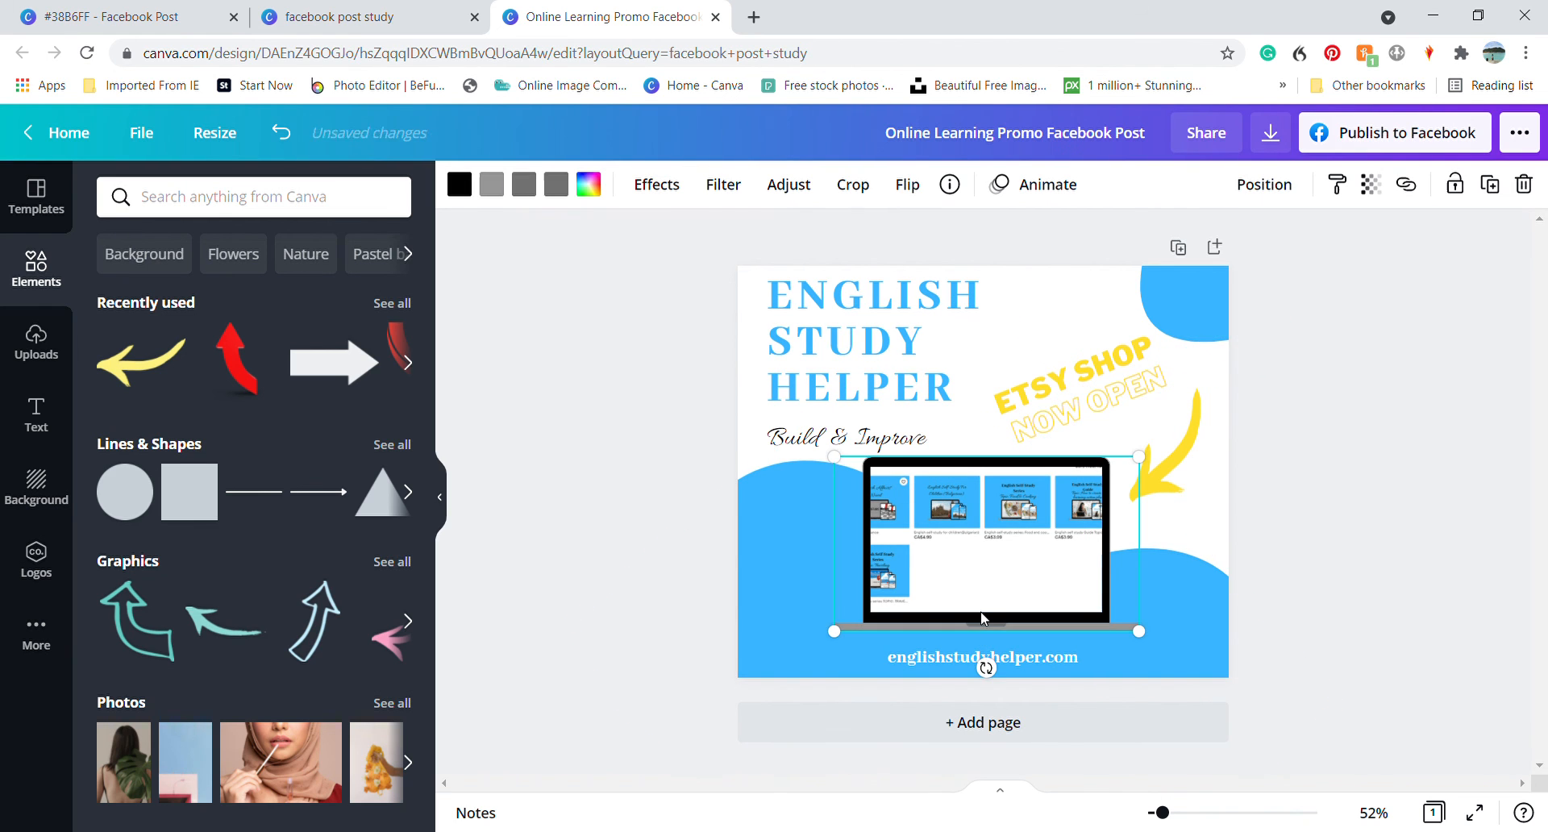
pyautogui.press('Down')
pyautogui.press('Down')
pyautogui.press('Down')
pyautogui.press('Down')
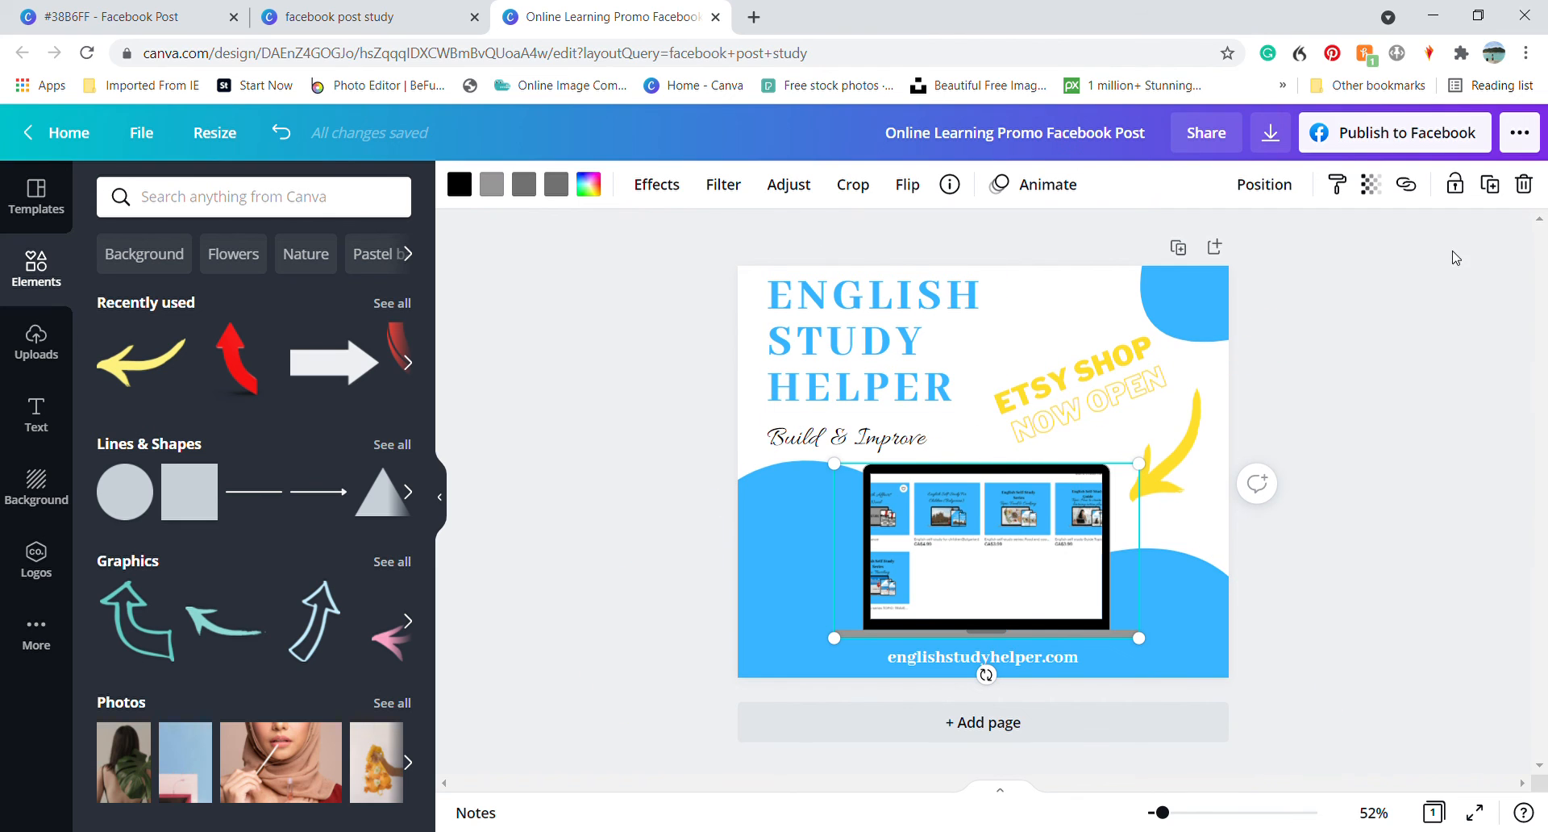
pyautogui.click(1441, 365)
# Compare the new post's layout with the finished #38B6FF design
pyautogui.click(1060, 425)
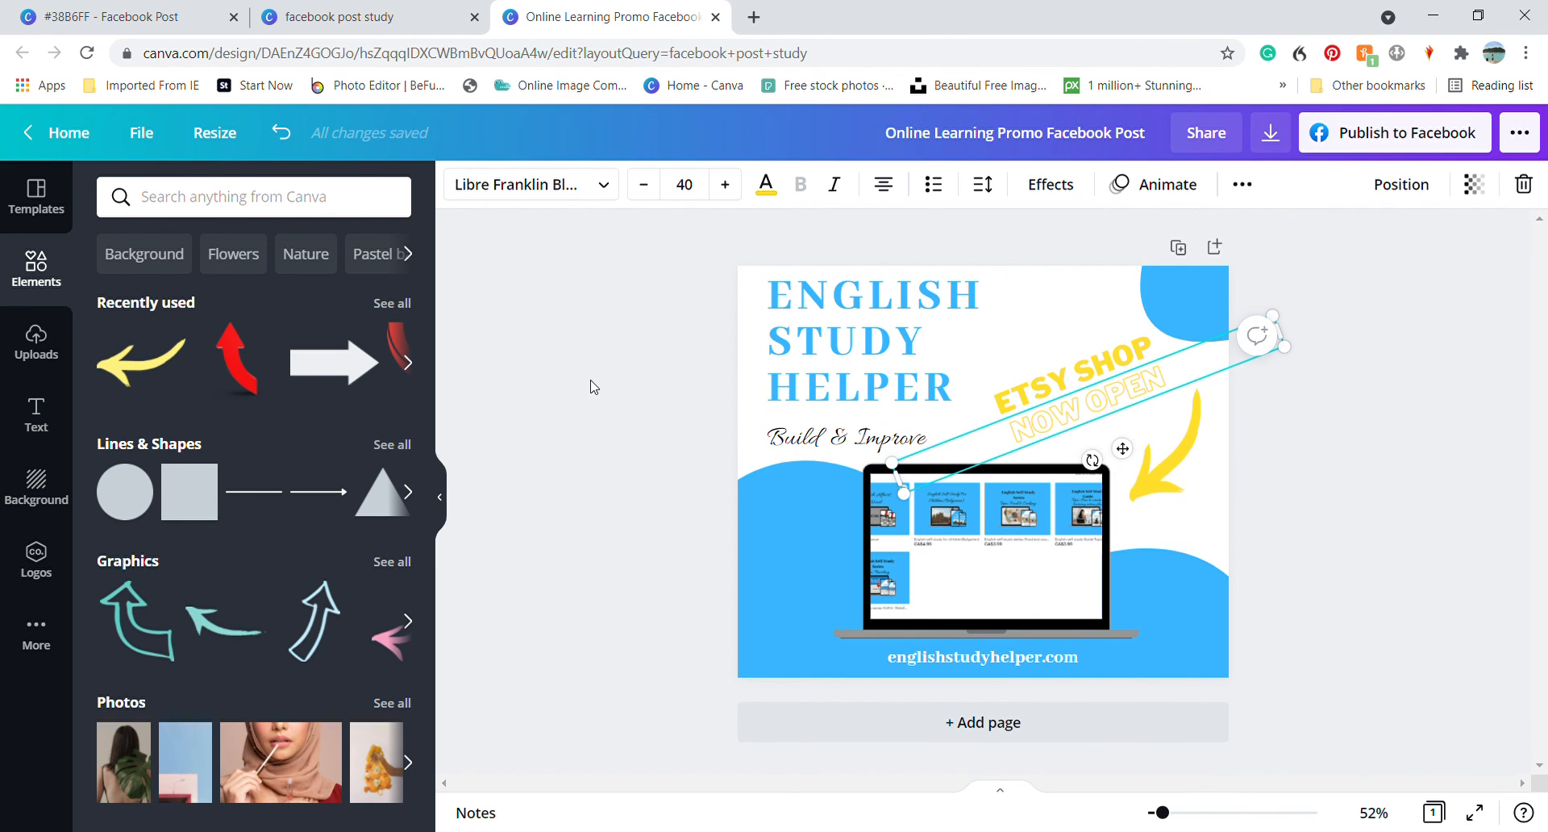
pyautogui.click(591, 389)
pyautogui.click(131, 17)
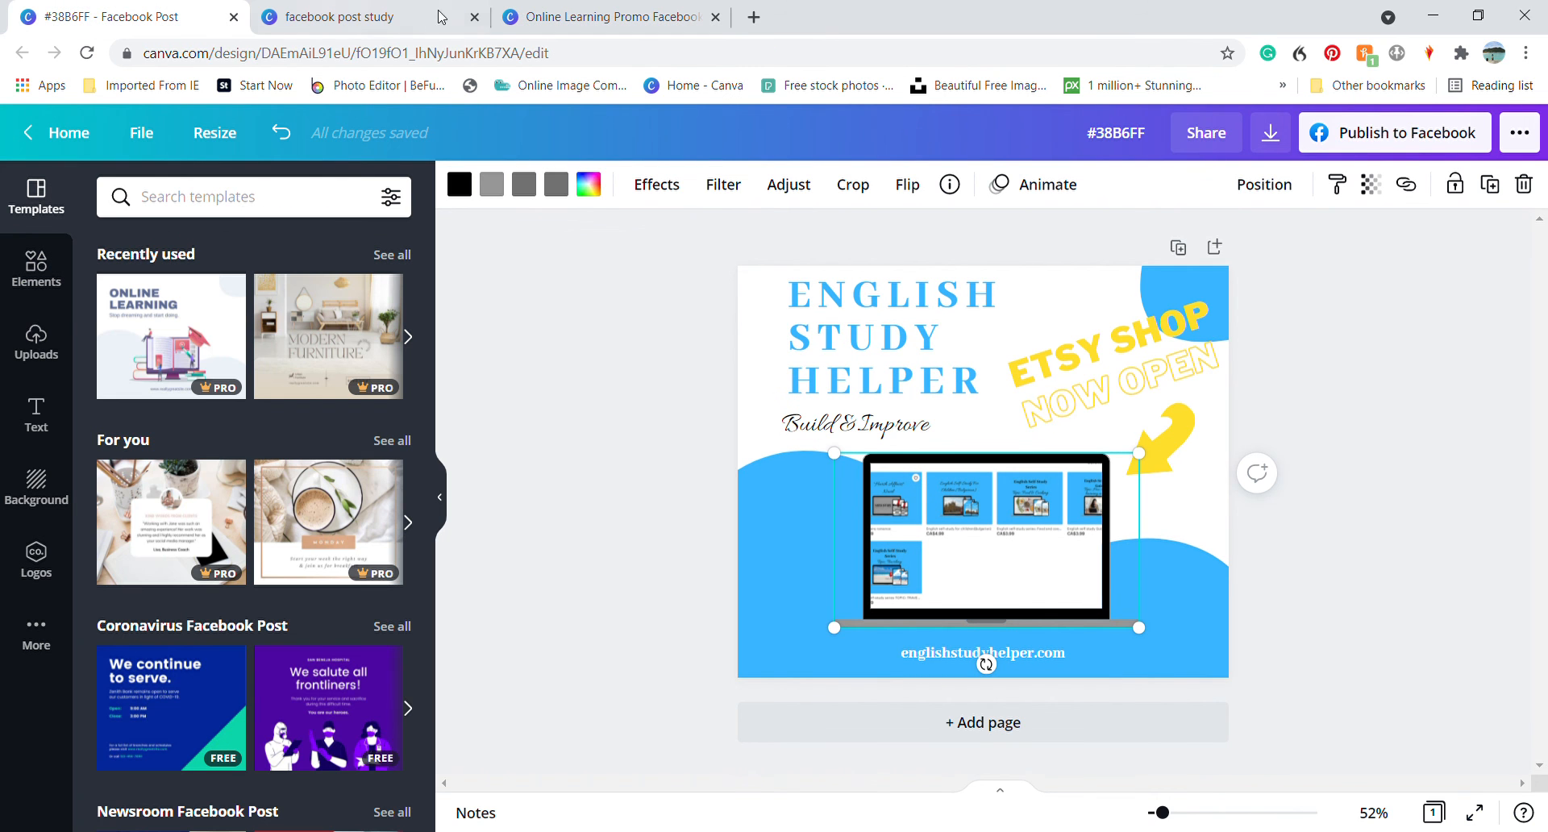
pyautogui.click(589, 14)
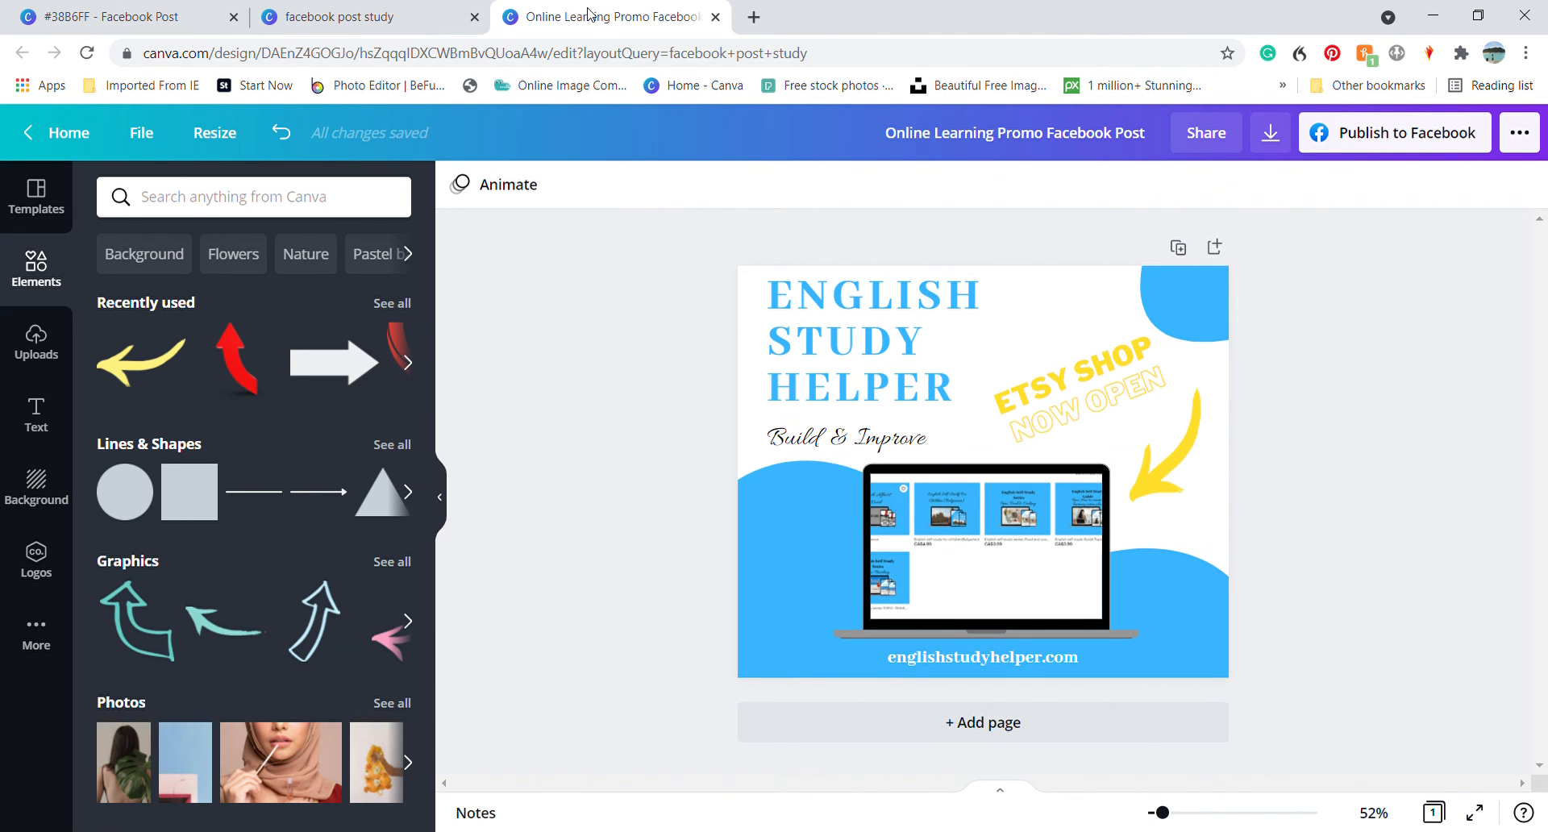
pyautogui.click(113, 16)
pyautogui.click(587, 4)
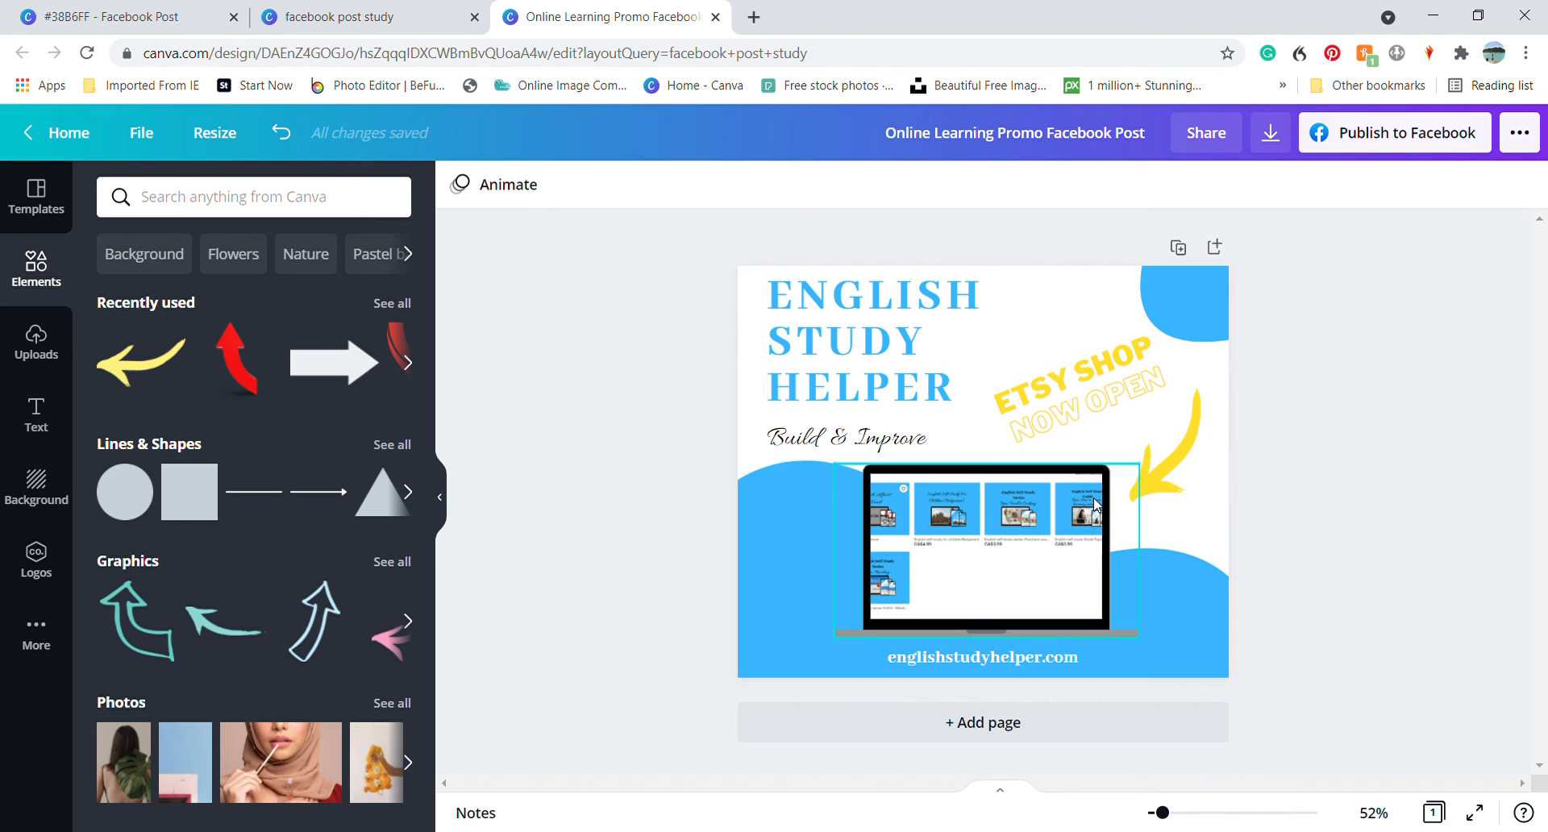
pyautogui.click(1104, 363)
pyautogui.click(1371, 437)
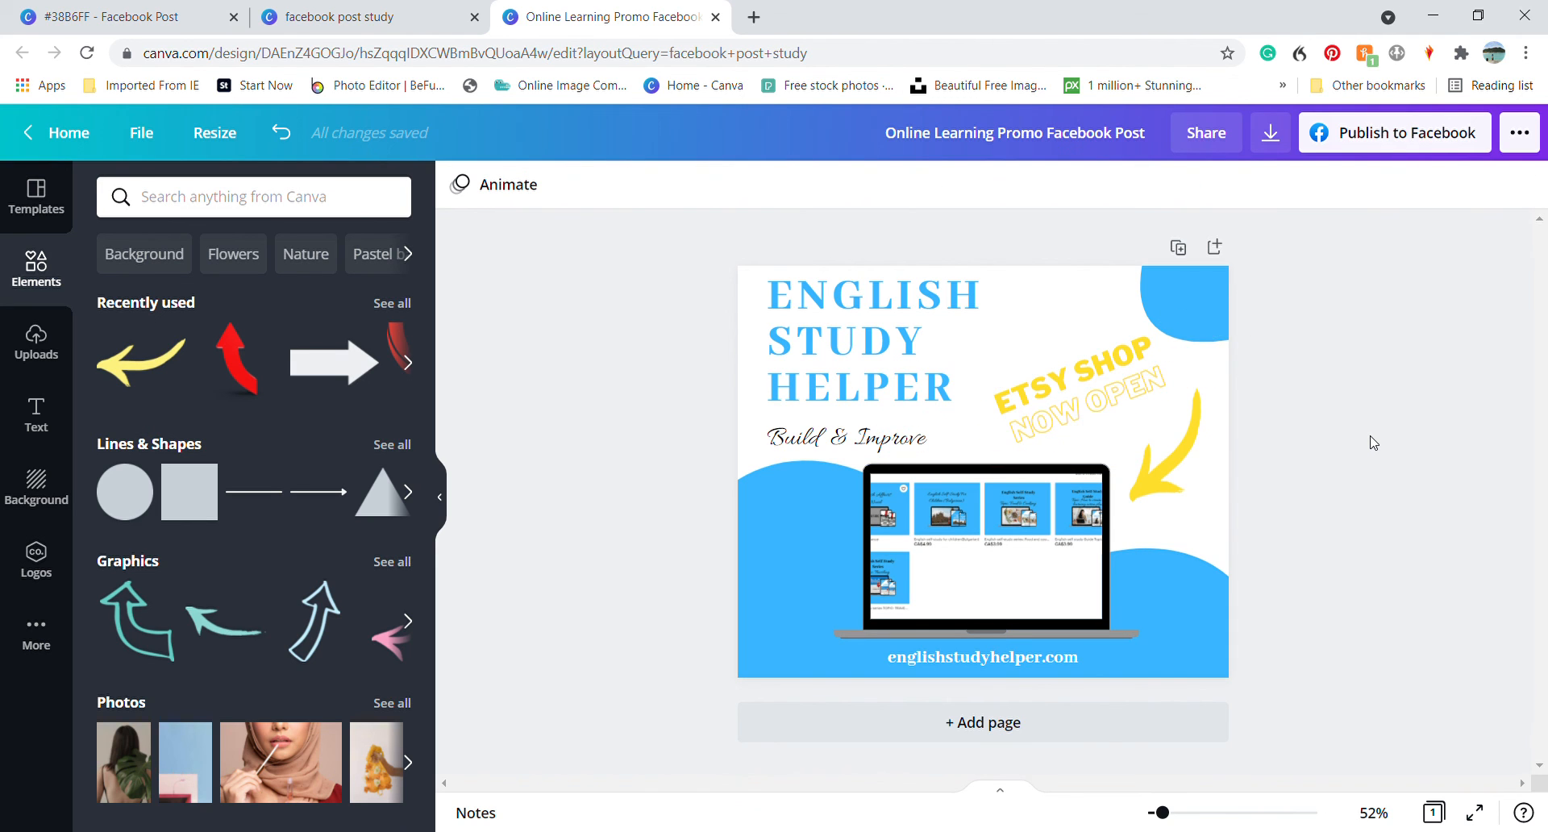